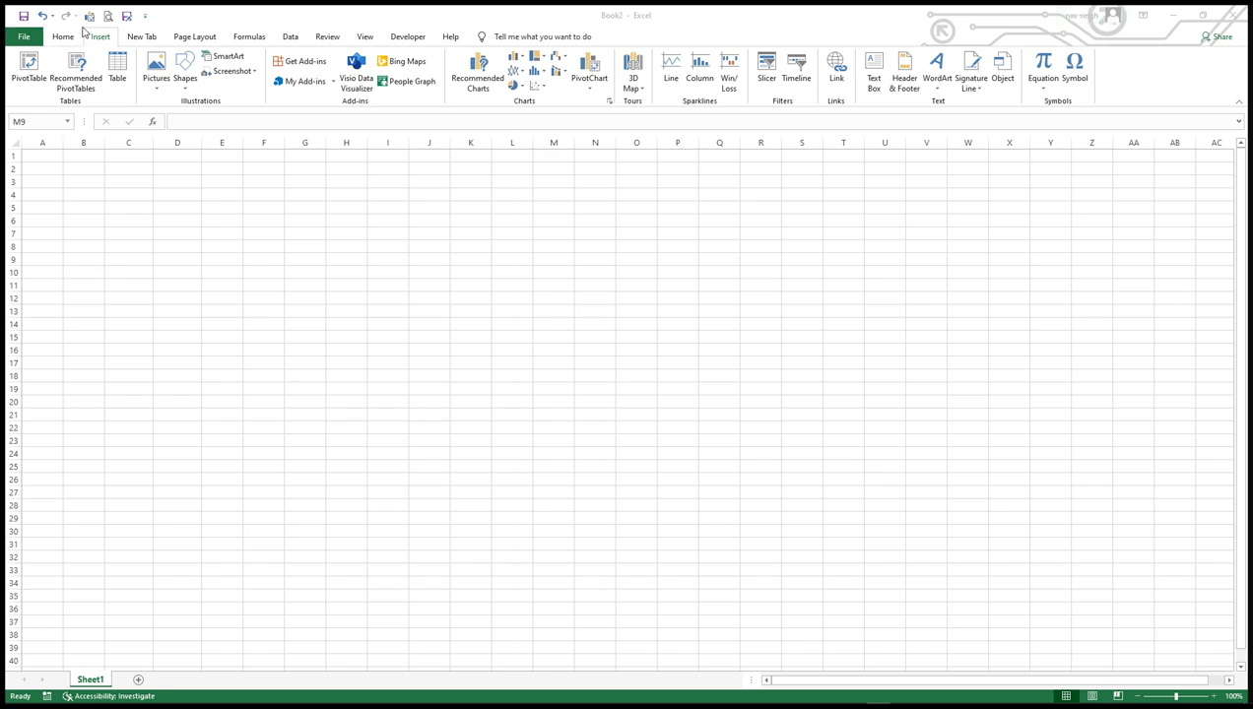
Step: Restore and widen the workbook window, then select the visible cell block from A1
double_click(386, 19)
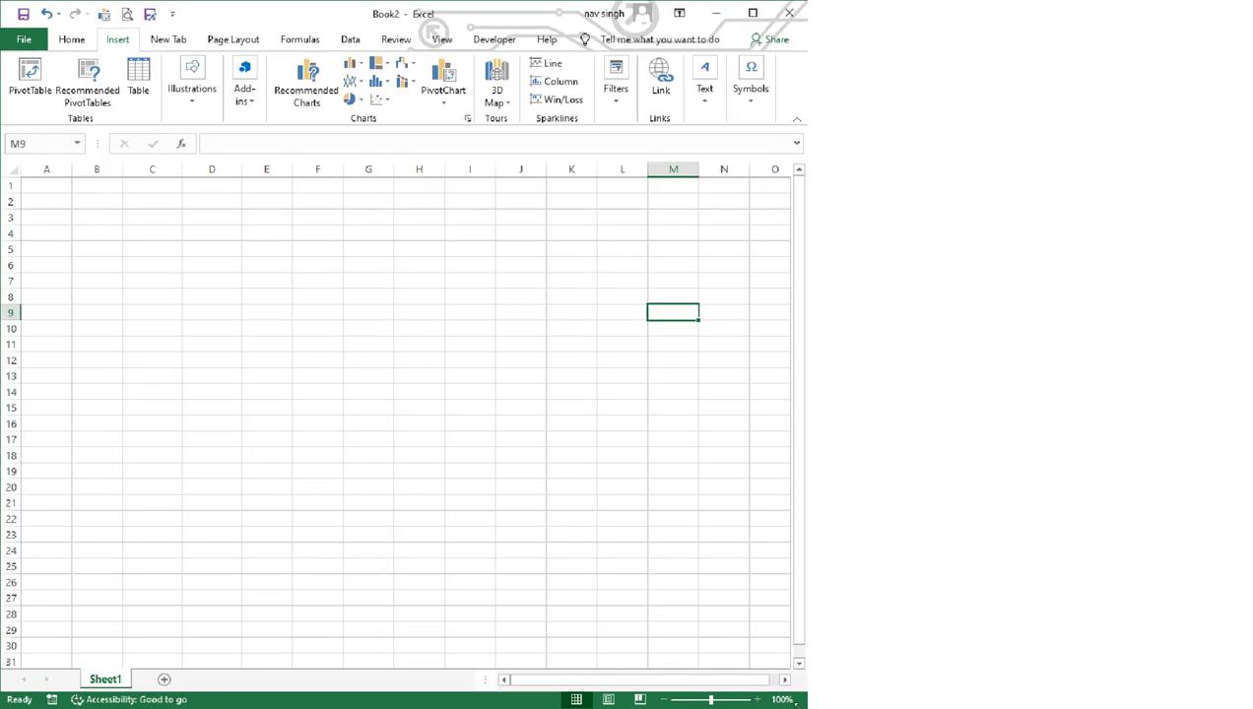
left_click_drag(795, 702, 1189, 704)
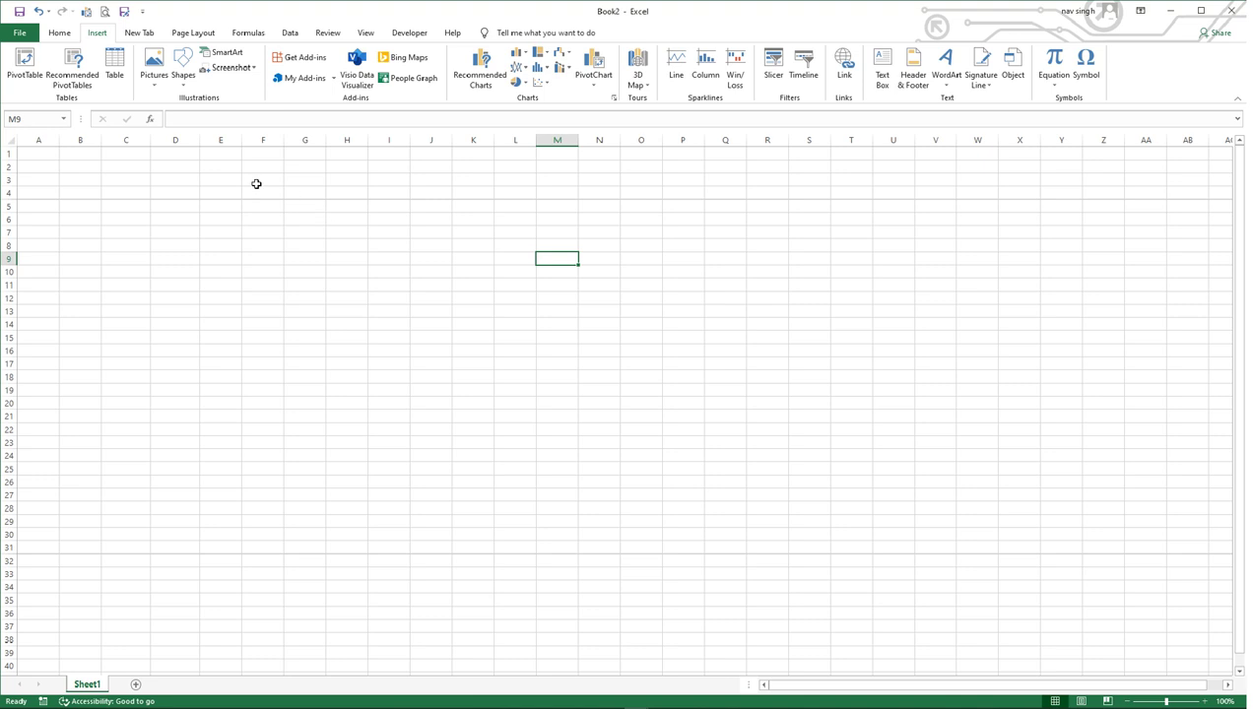
left_click_drag(32, 157, 1219, 661)
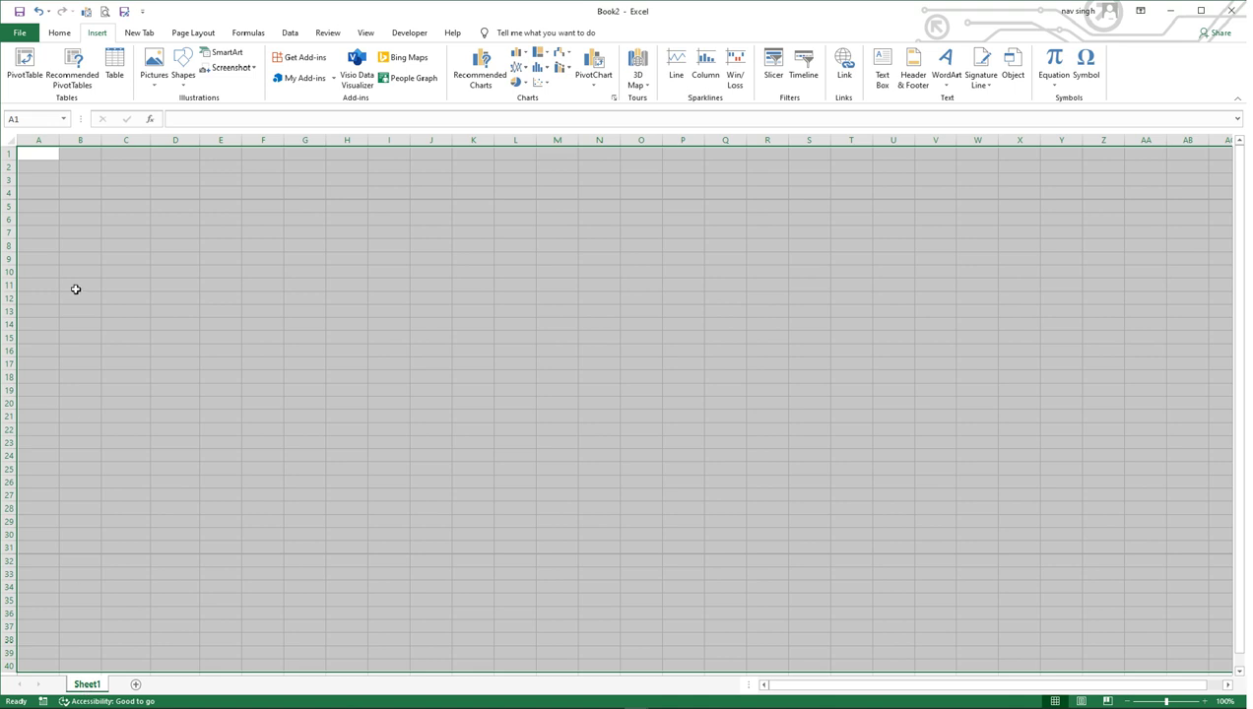
right_click(87, 687)
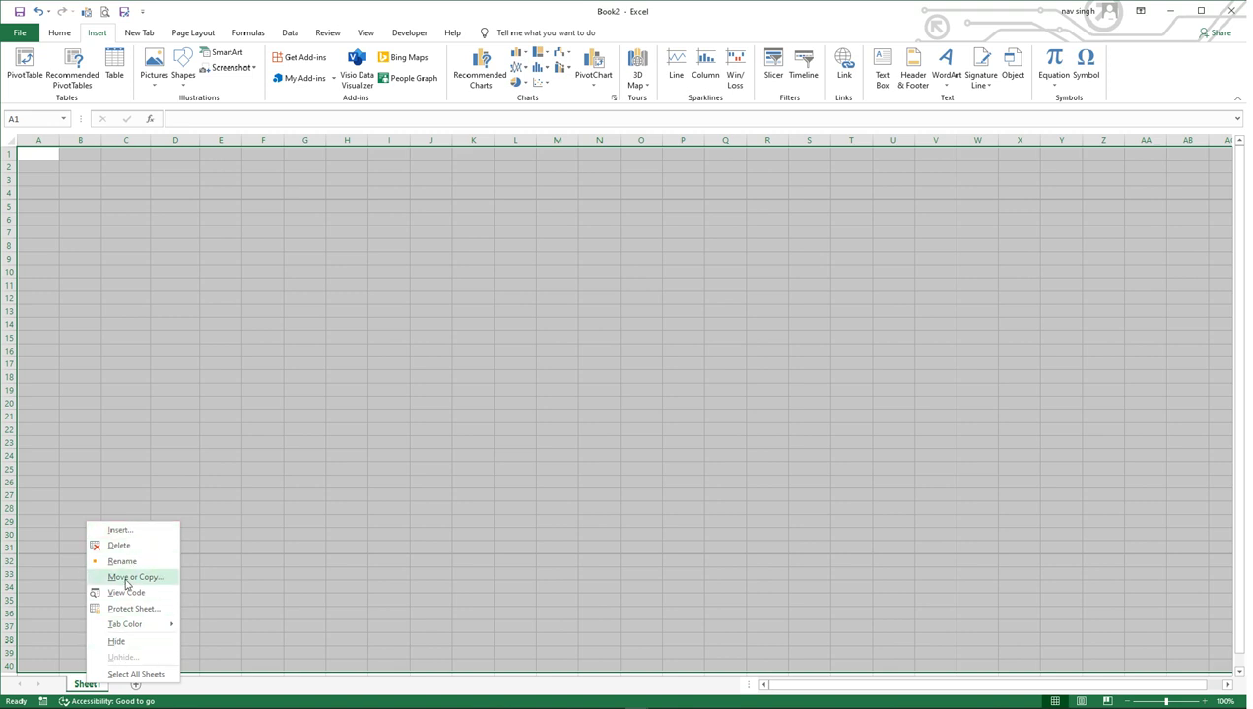
left_click(140, 393)
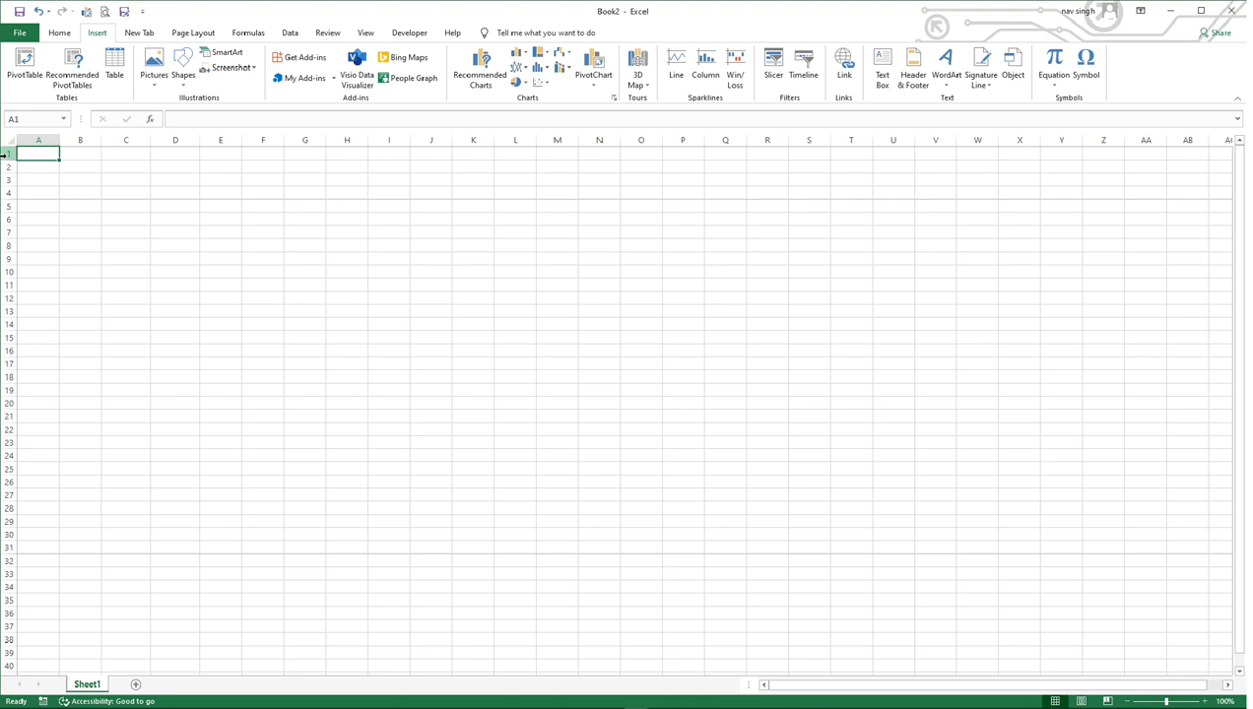
left_click(36, 165)
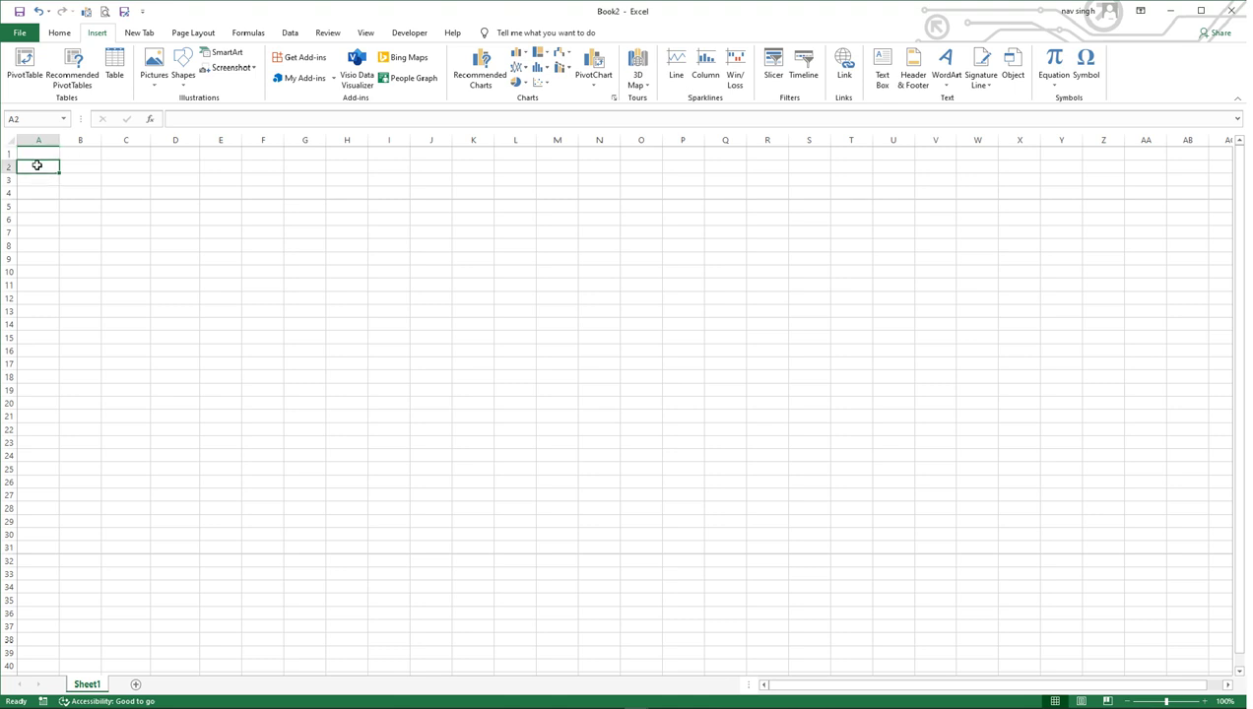
left_click(35, 181)
left_click(35, 190)
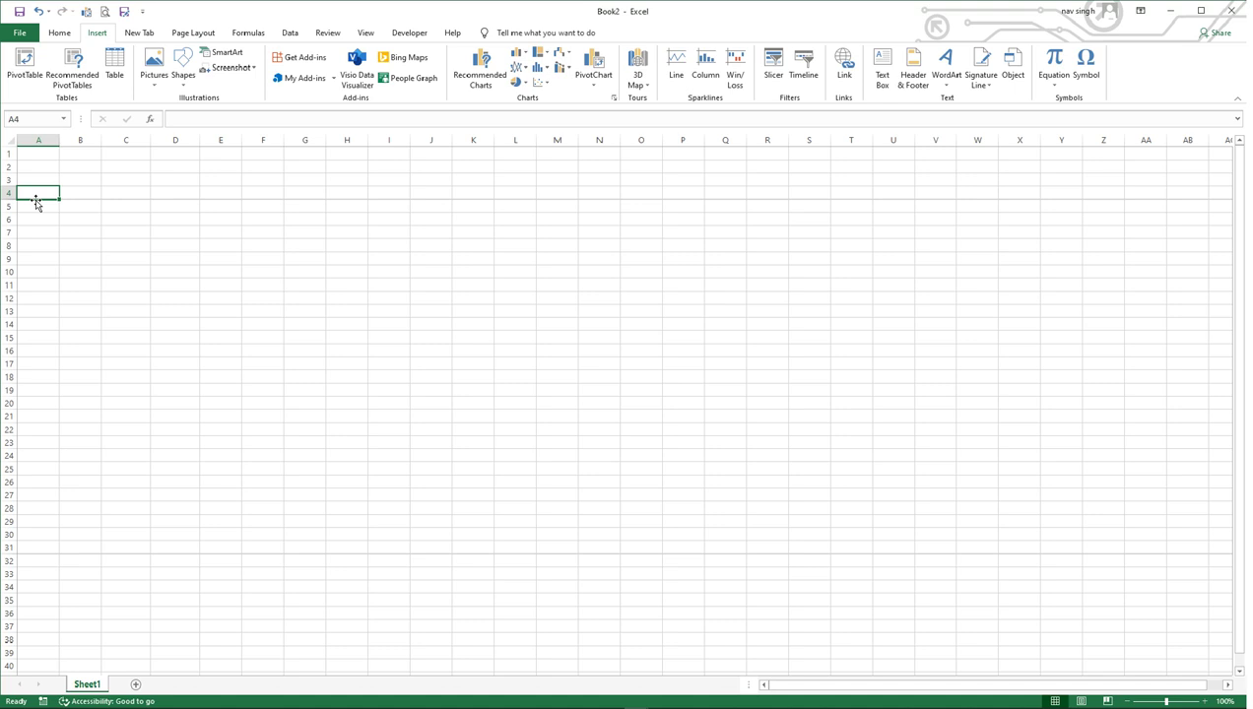
left_click(38, 207)
left_click(81, 151)
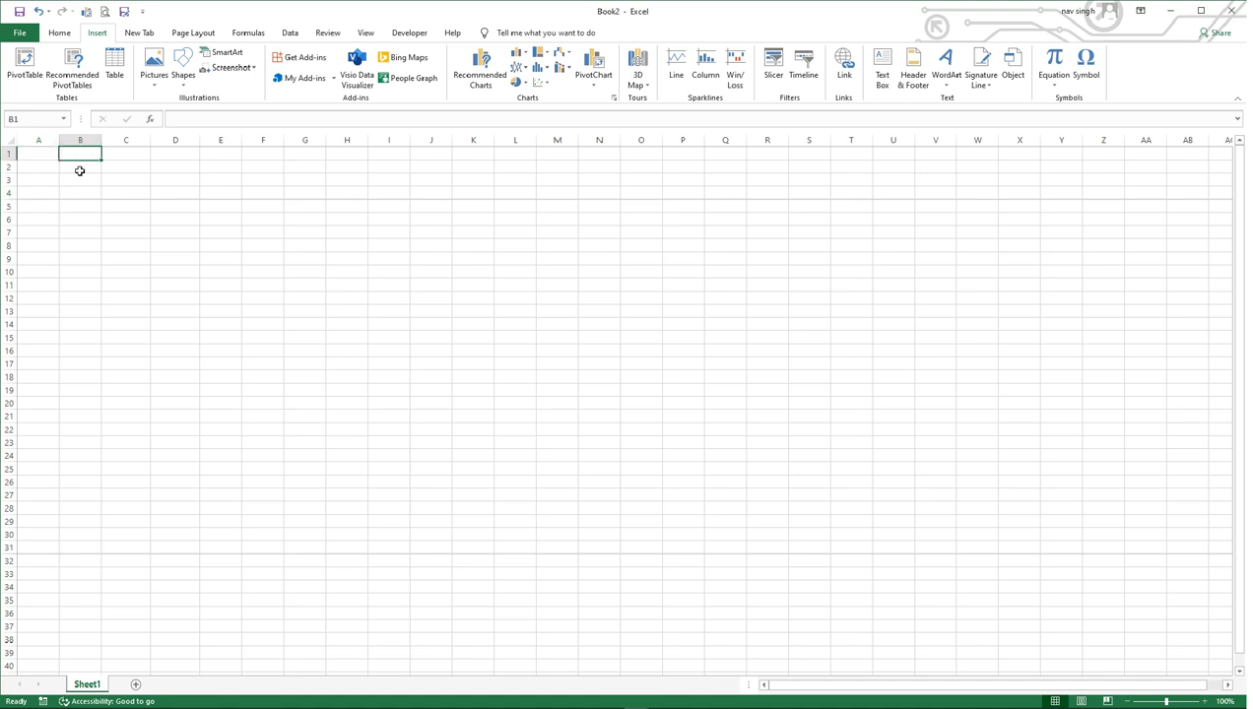
left_click(80, 168)
left_click(121, 156)
left_click(130, 165)
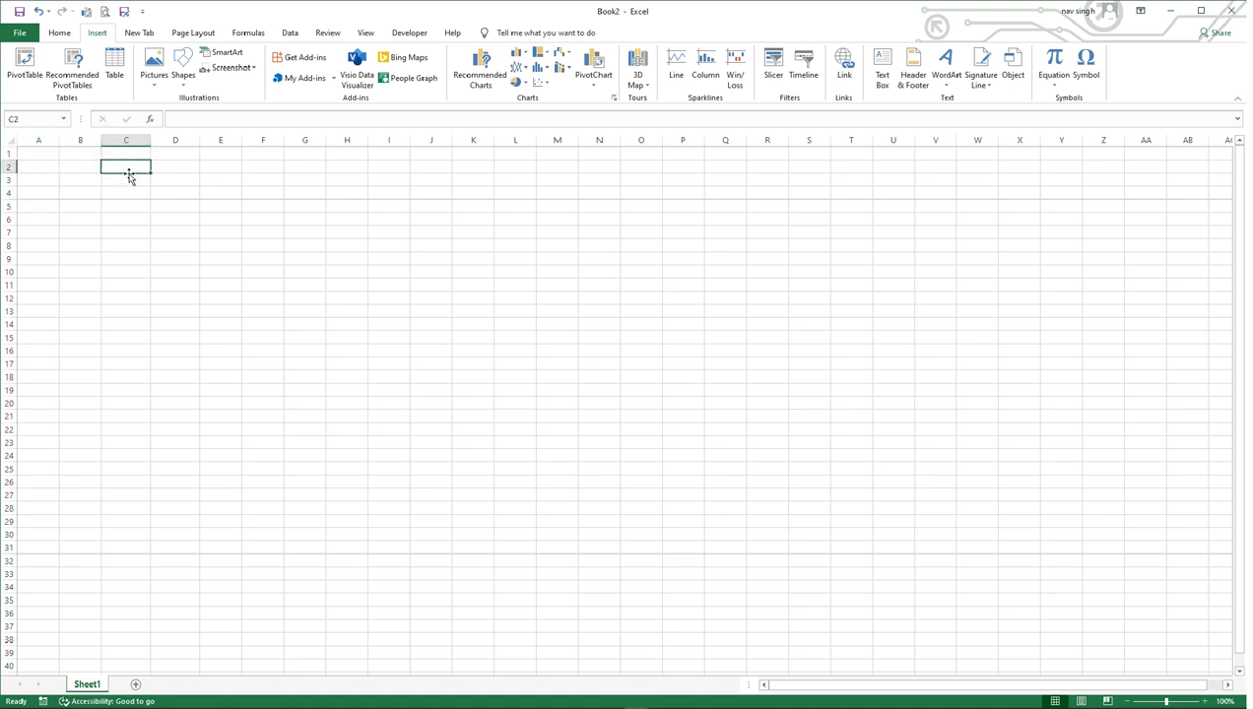
left_click(127, 179)
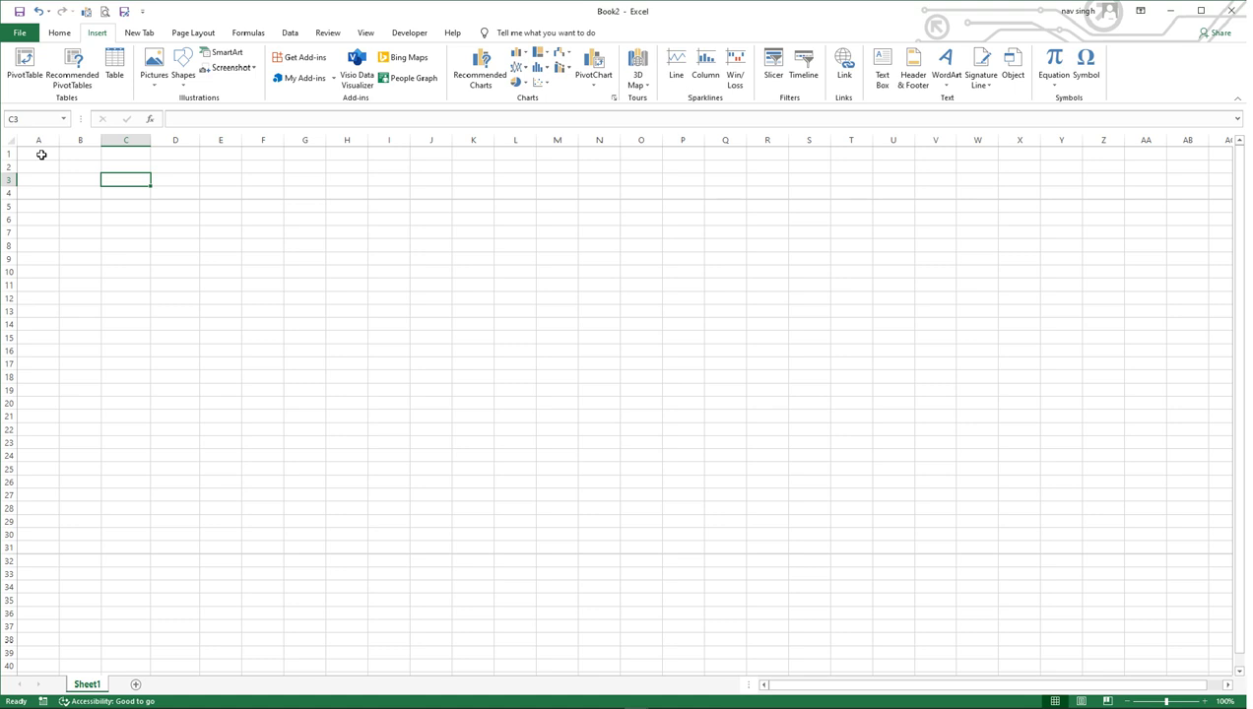
left_click(1146, 156)
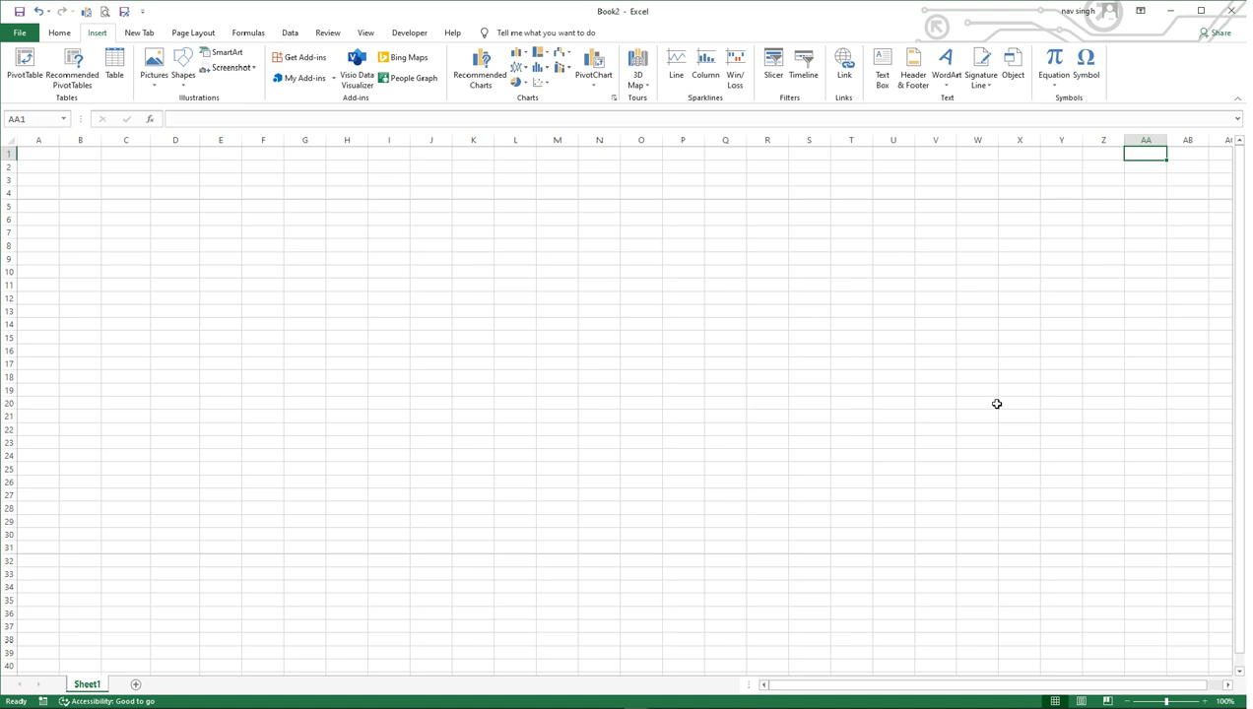
scroll(997, 404, "down", 8)
scroll(1049, 409, "down", 6)
scroll(1082, 421, "down", 4)
scroll(1084, 423, "down", 4)
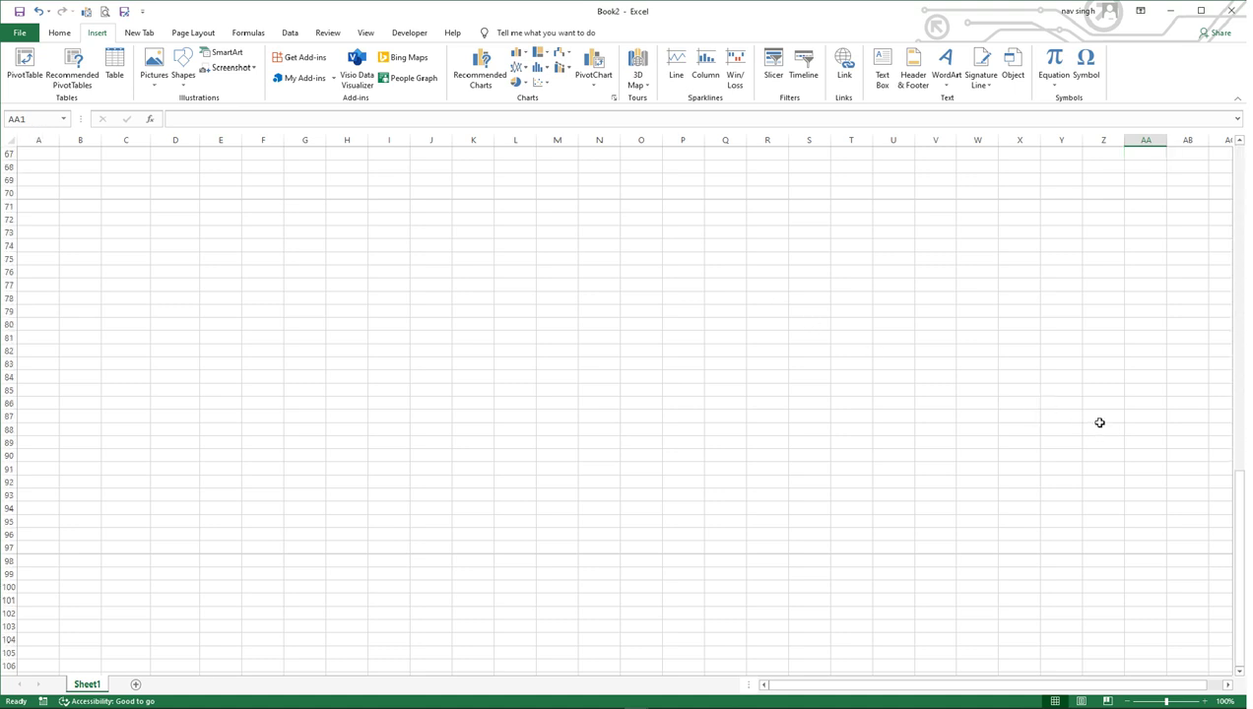
scroll(1096, 422, "down", 14)
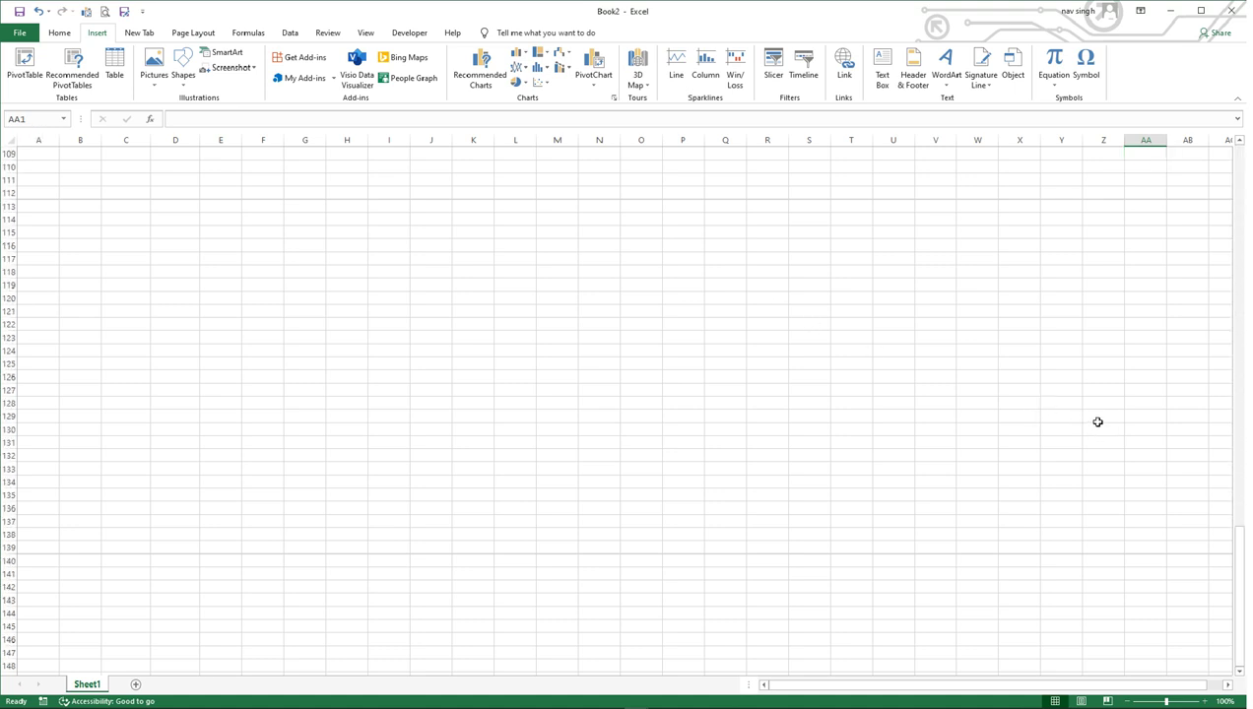
left_click(1147, 449)
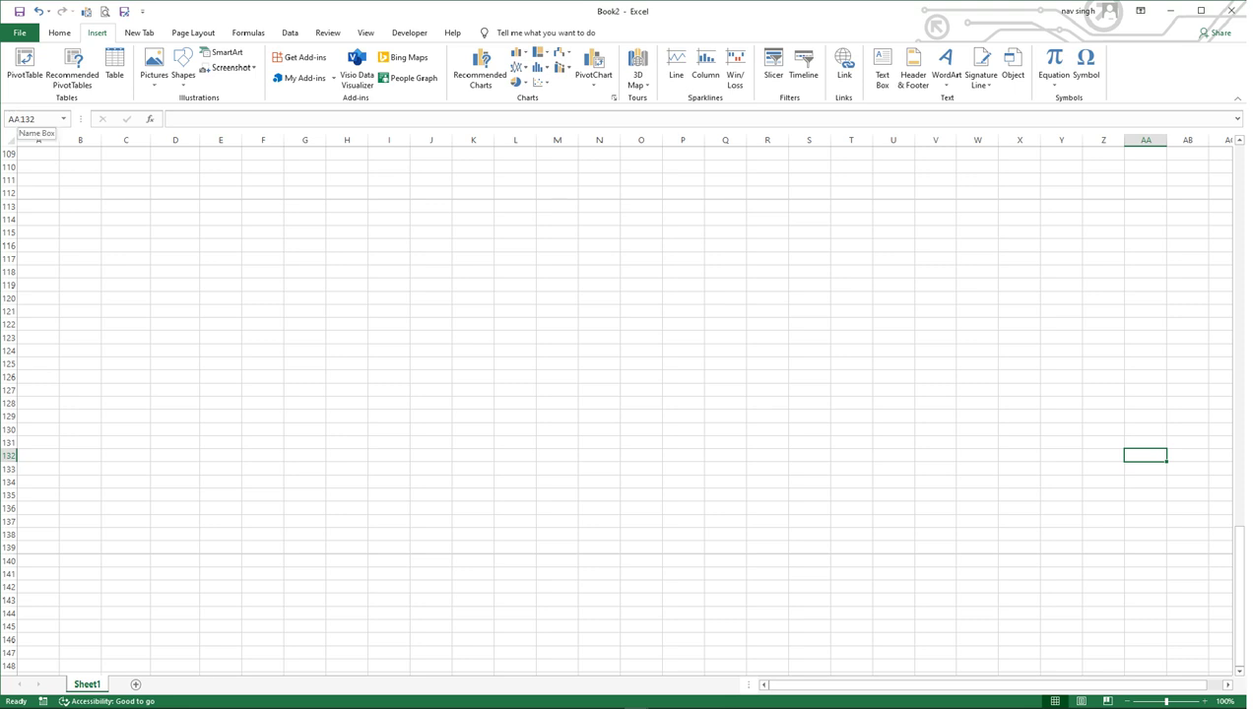
scroll(764, 344, "up", 10)
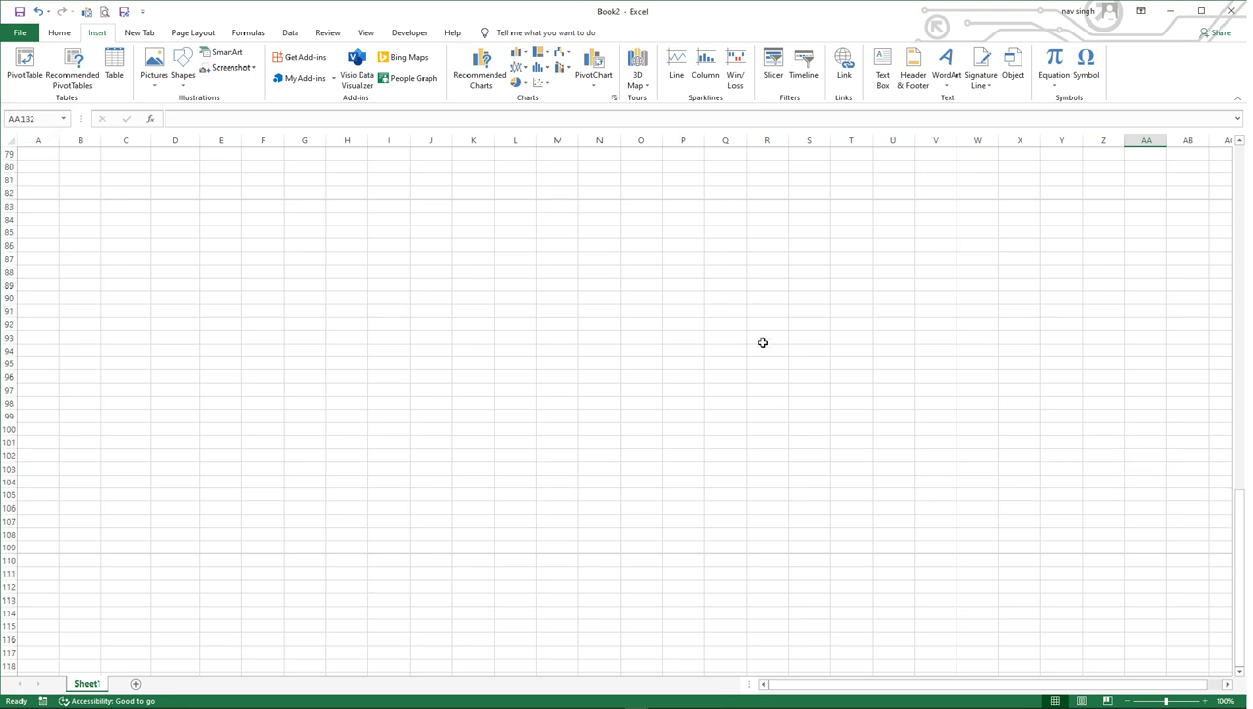
scroll(762, 342, "up", 13)
scroll(762, 342, "up", 13)
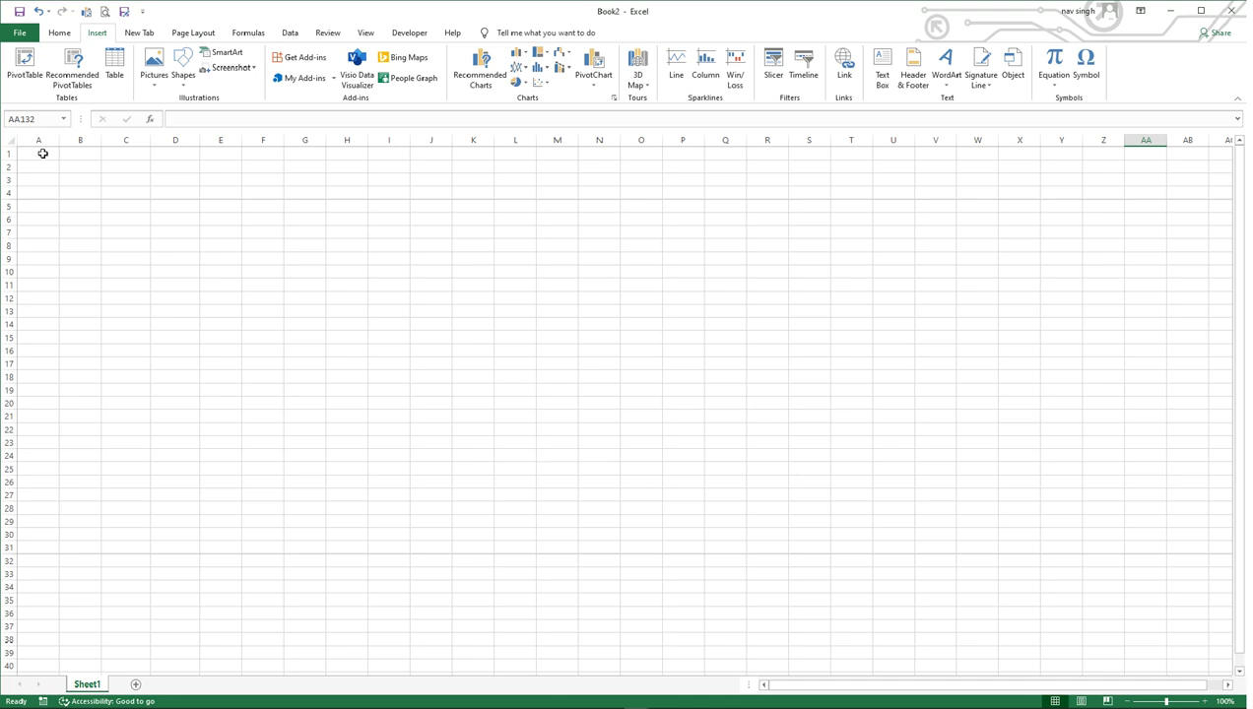
Step: Type the first name into A1, correcting the typos before confirming
left_click(43, 154)
type("Am")
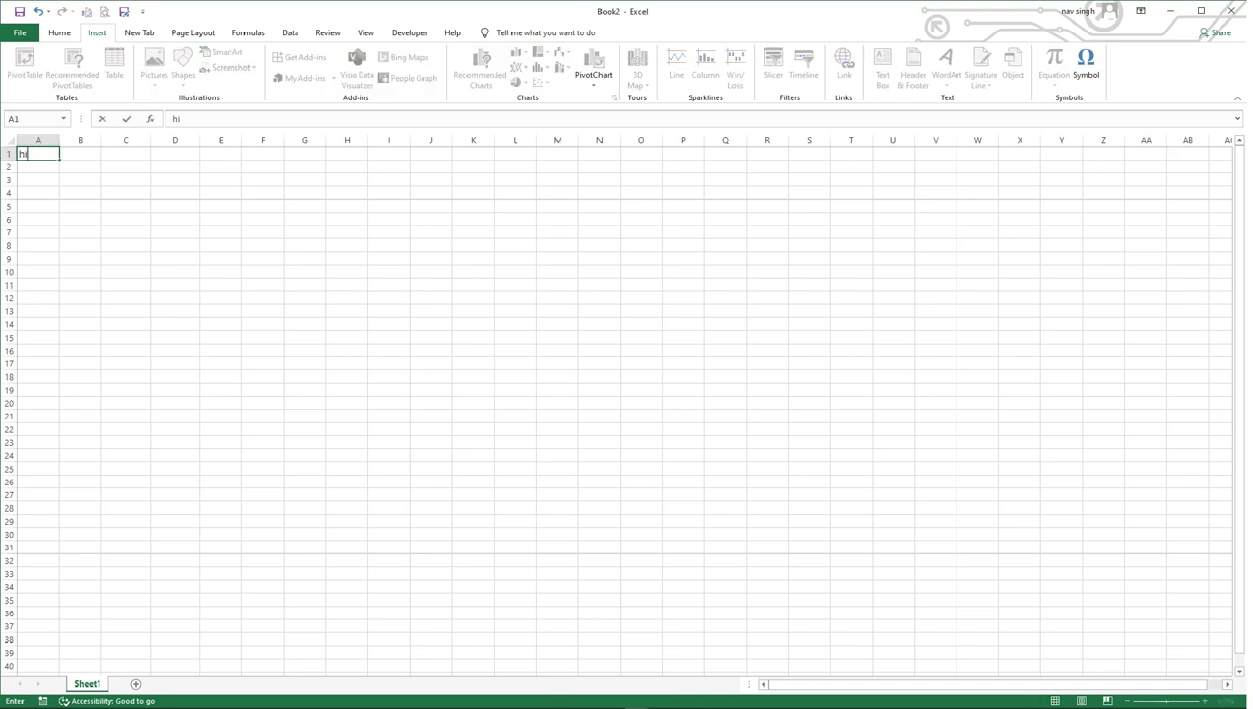
type("azon")
key("BackSpace")
key("BackSpace")
key("BackSpace")
key("BackSpace")
key("BackSpace")
key("BackSpace")
type("Amazo")
key("BackSpace")
key("BackSpace")
key("BackSpace")
key("BackSpace")
key("BackSpace")
type("m")
key("Return")
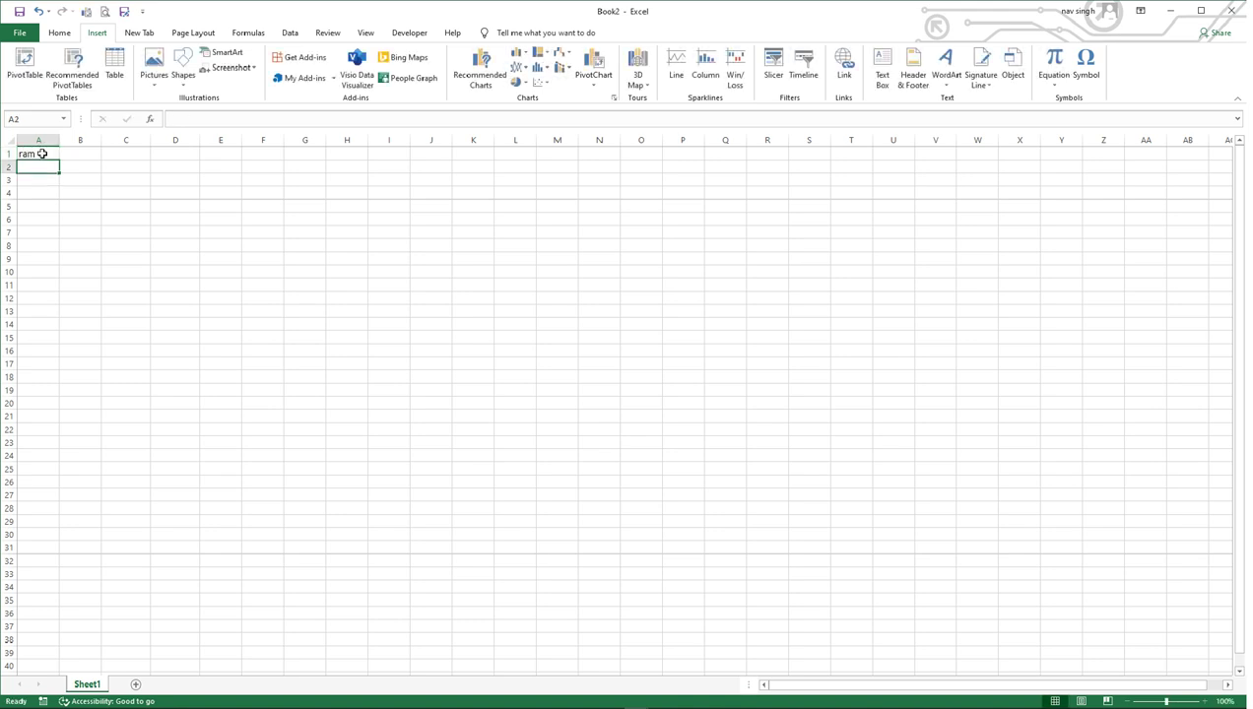
Step: Enter three more names into cells A2, A3 and A4
type("Singh")
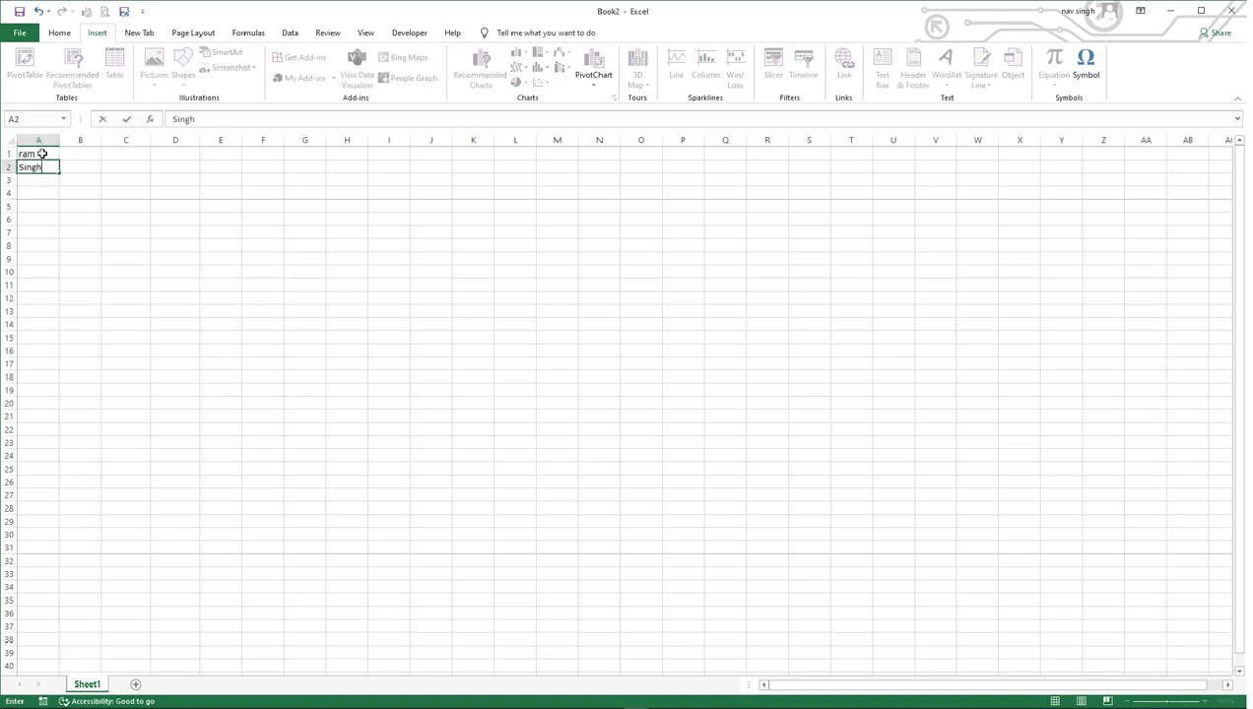
key("Return")
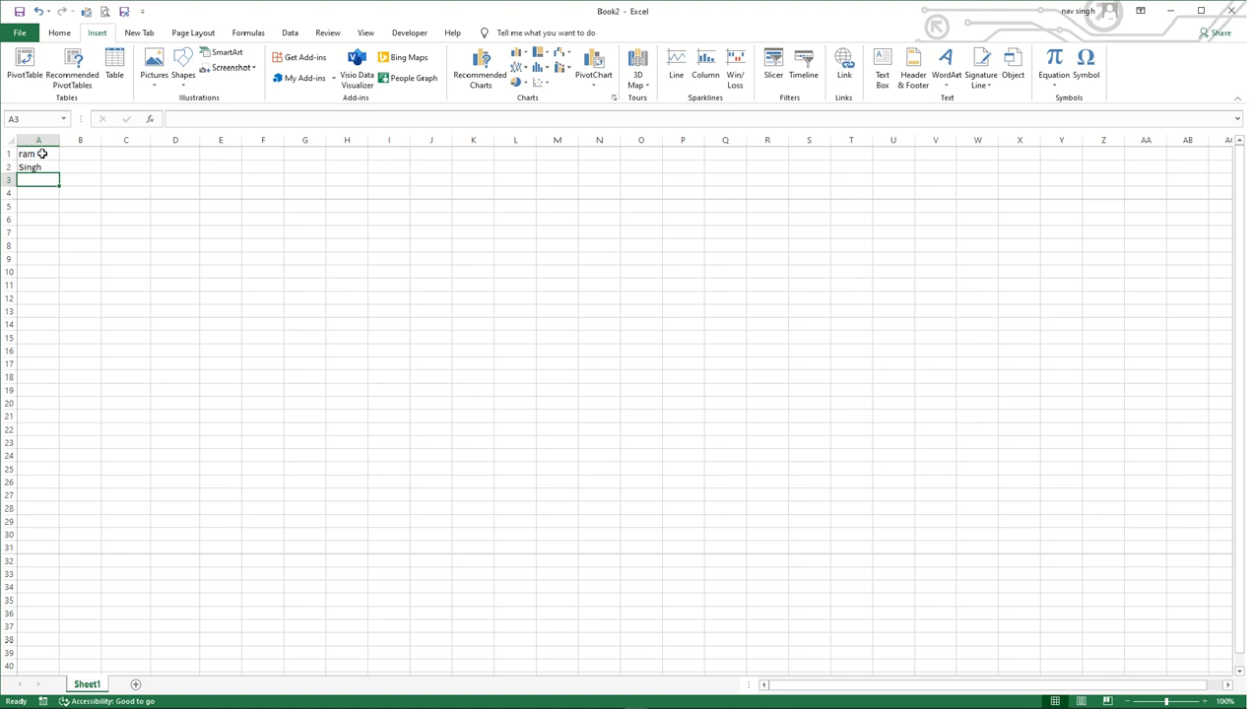
type("Malik")
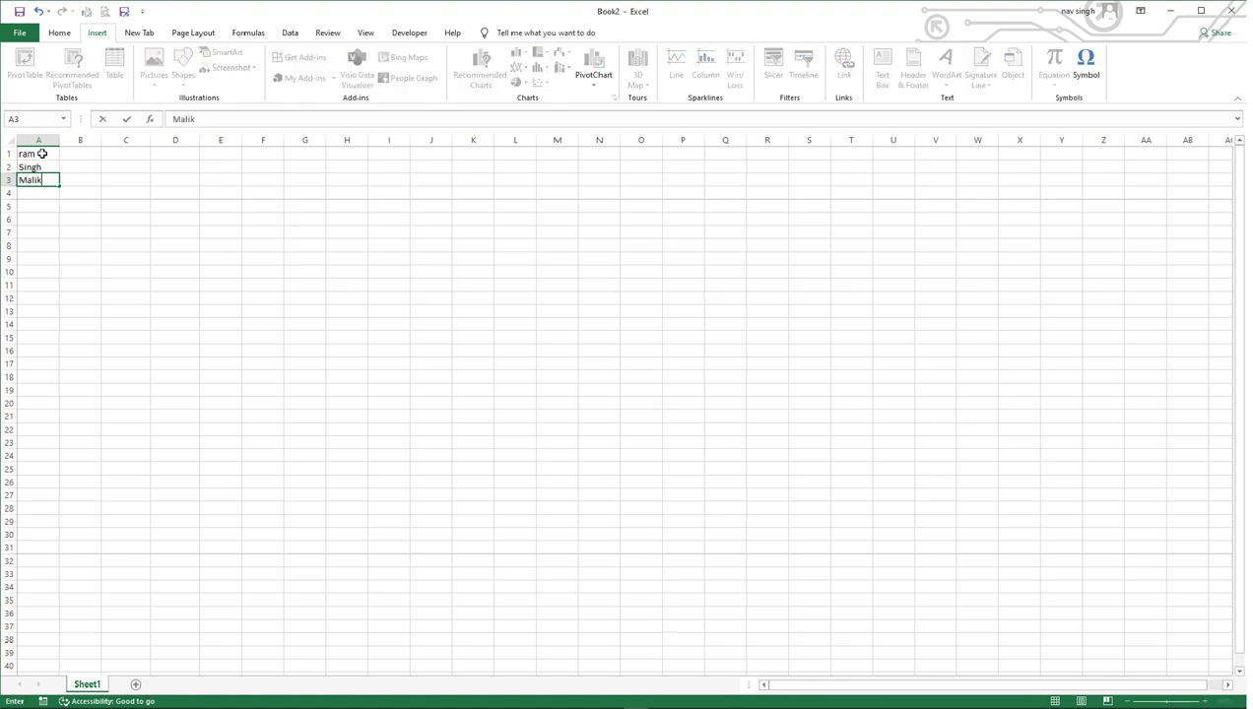
key("Return")
type("J")
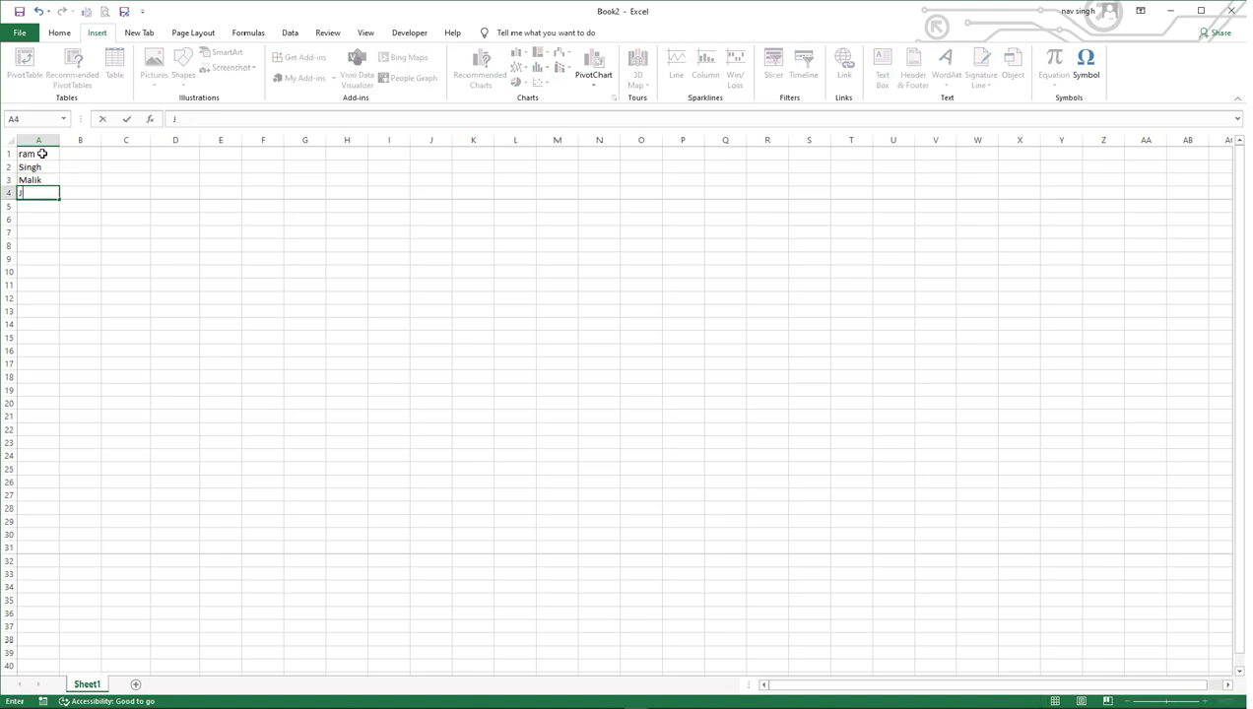
type("one")
left_click(47, 244)
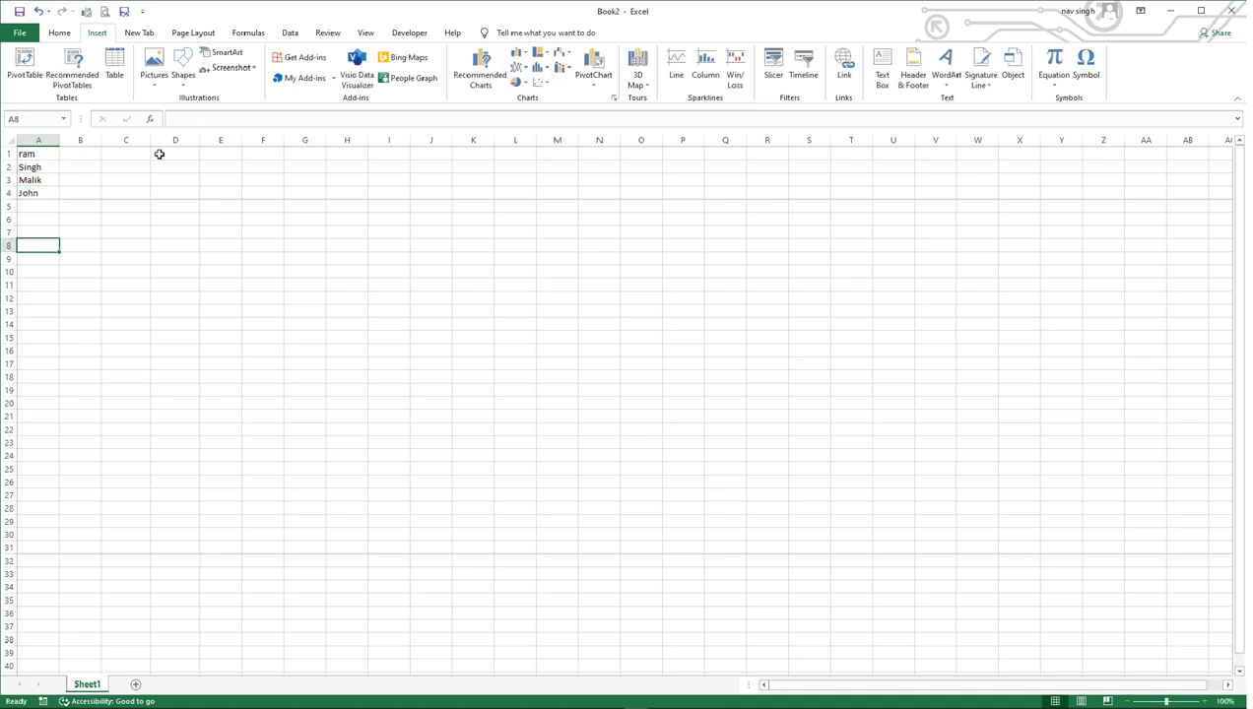
Step: Retype the name in A1 starting with a capital letter
left_click_drag(33, 154, 43, 195)
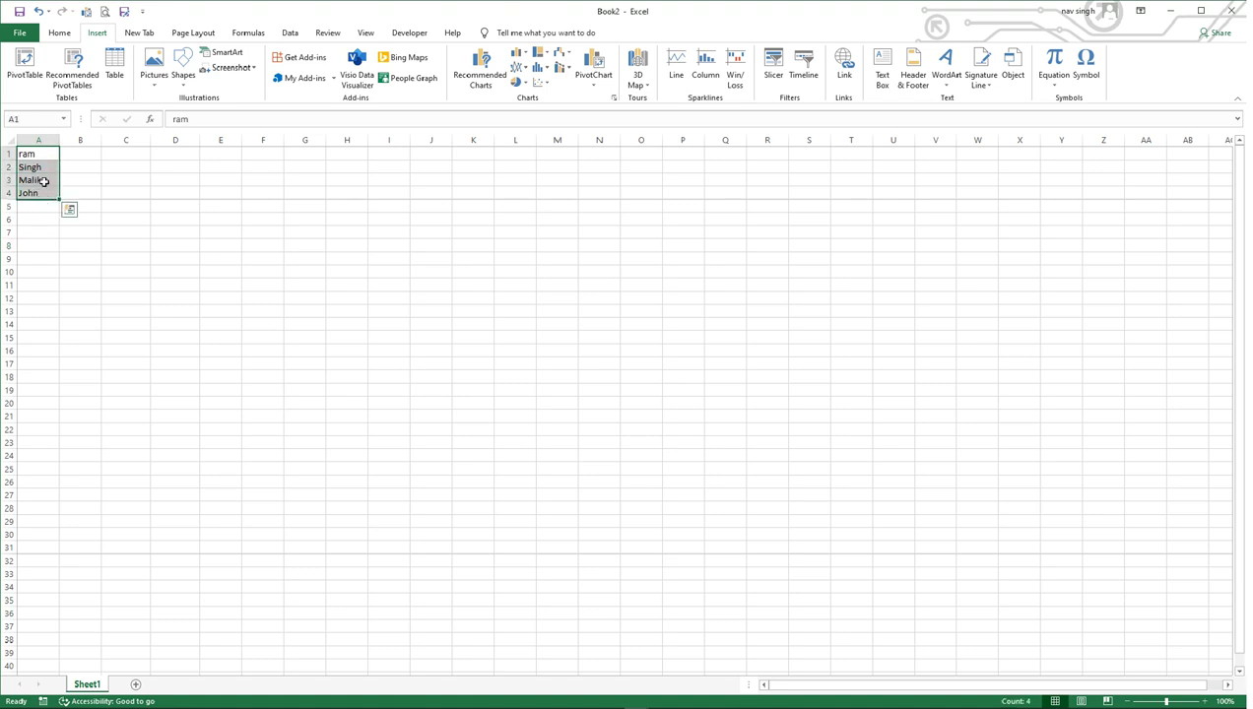
left_click(43, 153)
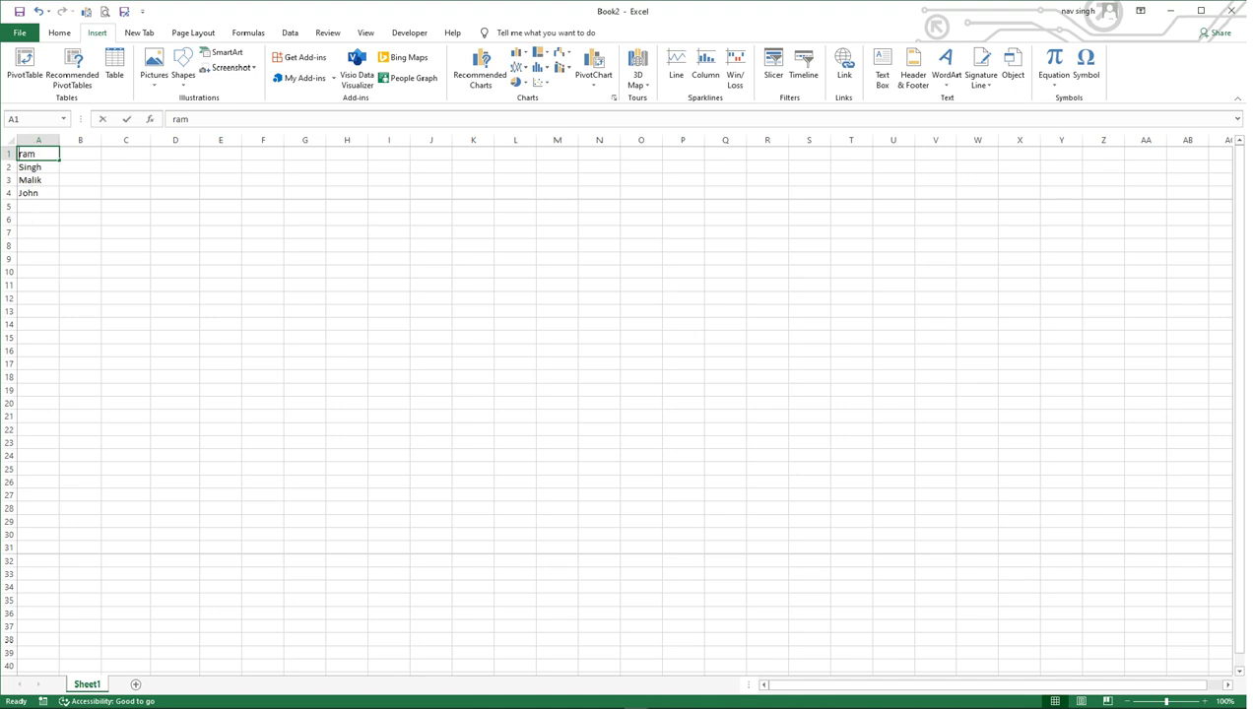
double_click(39, 154)
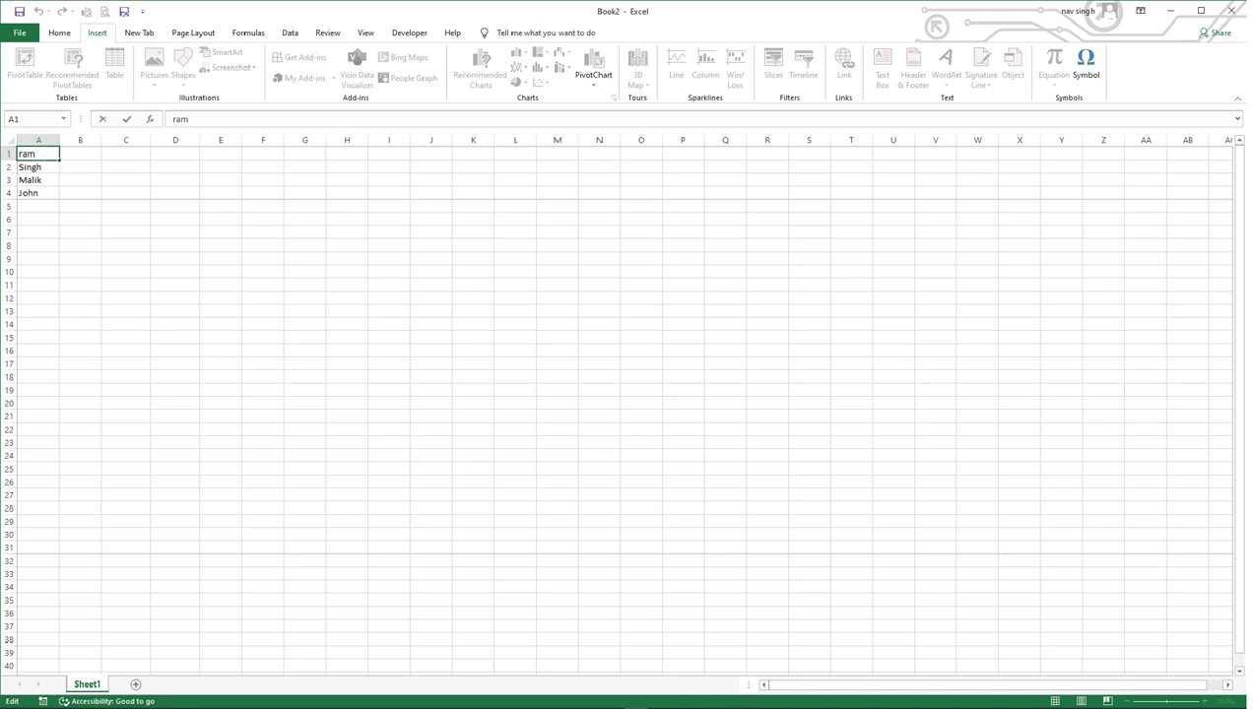
key("BackSpace")
key("BackSpace")
type("Ram")
left_click(41, 163)
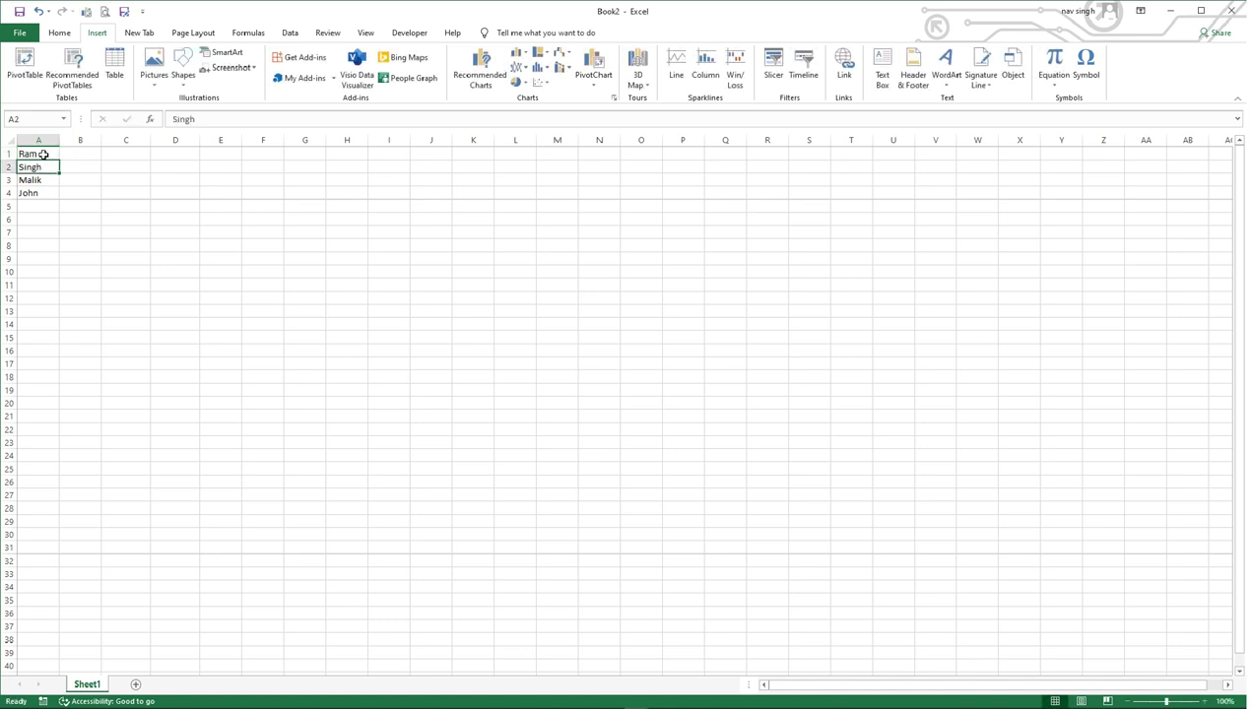
Step: Erase the A1 name in the formula bar and start typing a replacement
left_click(41, 151)
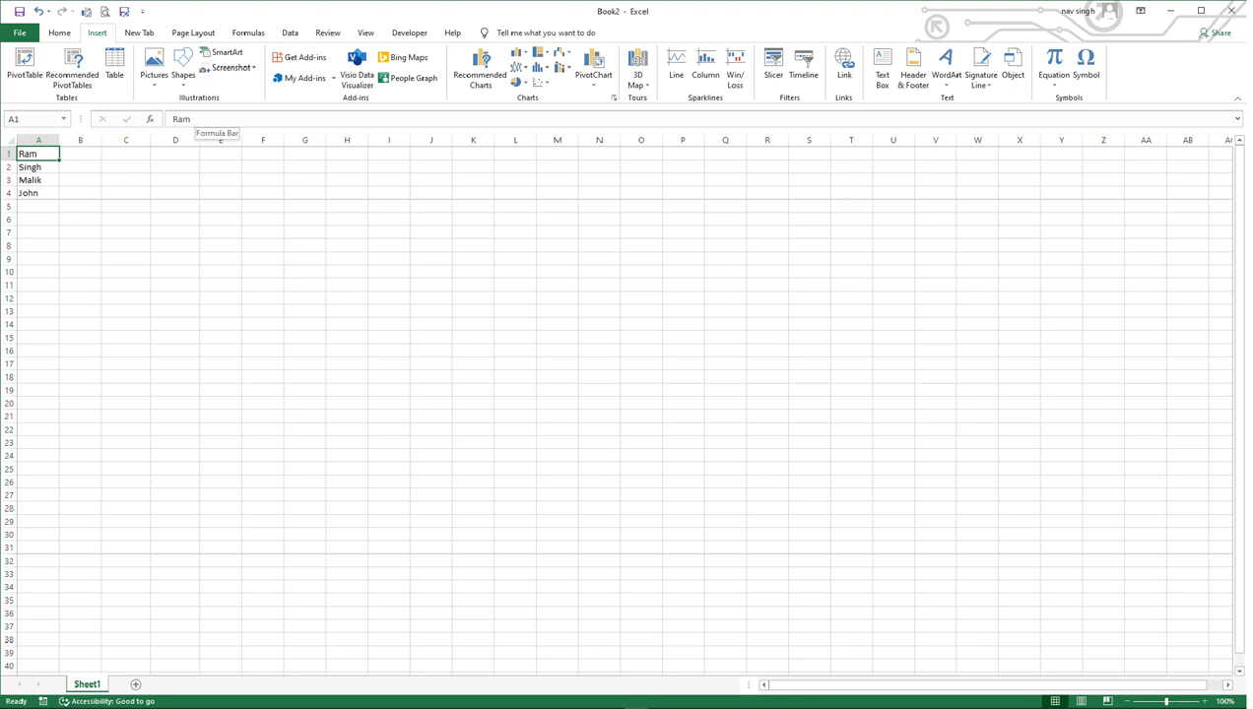
left_click(202, 120)
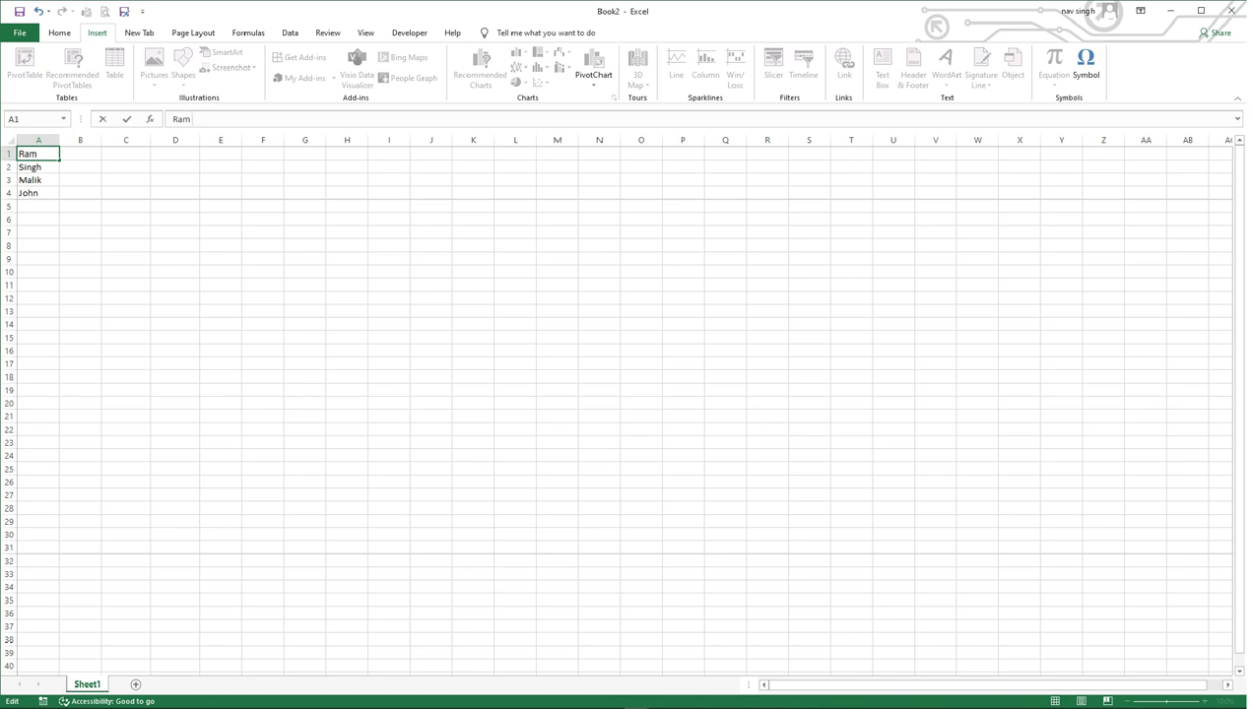
key("BackSpace")
key("BackSpace")
key("BackSpace")
type("N")
type("ei")
key("BackSpace")
key("BackSpace")
key("BackSpace")
Step: Finish the replacement name in A1 and check cells A2 through A4
type("Rakes")
type("h")
left_click(174, 230)
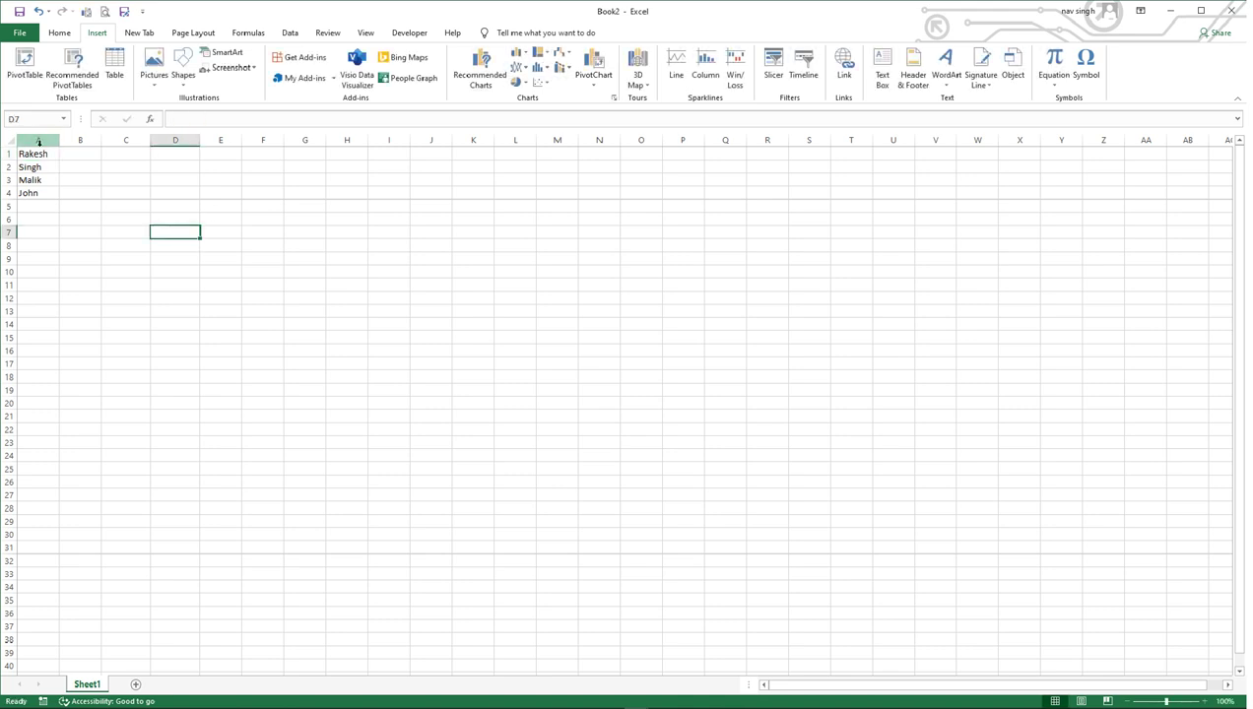
left_click(34, 169)
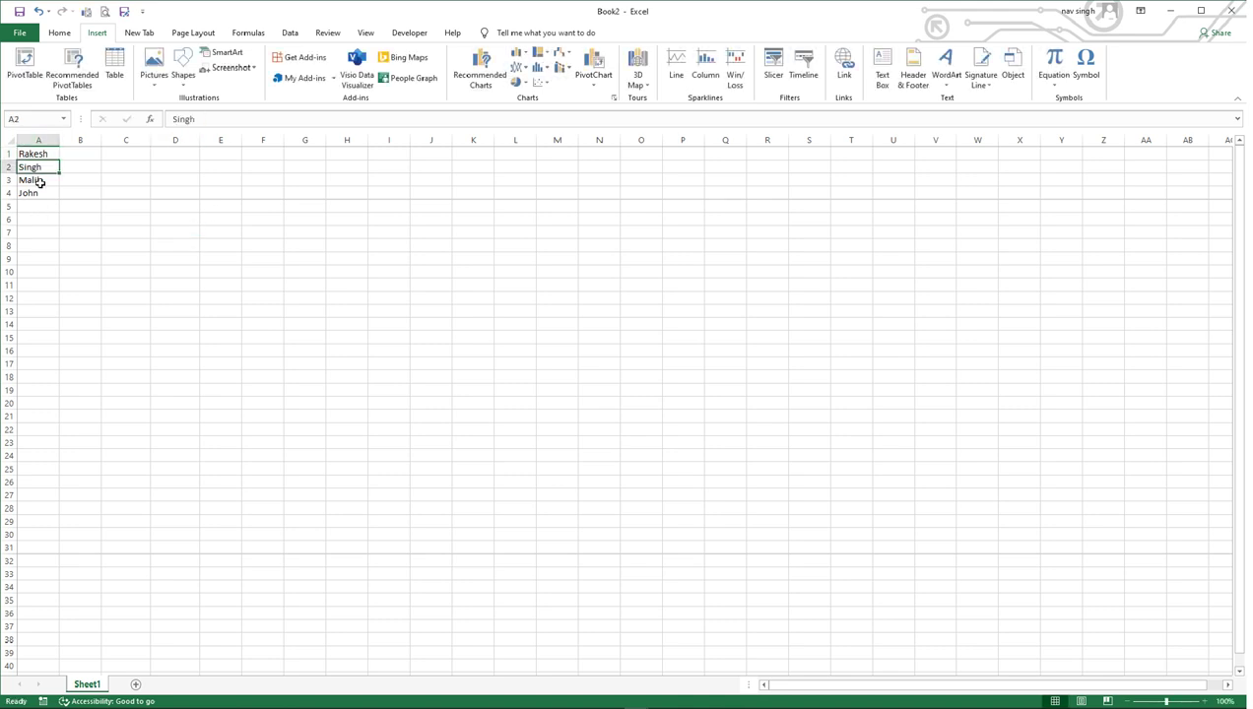
left_click(39, 181)
left_click(39, 193)
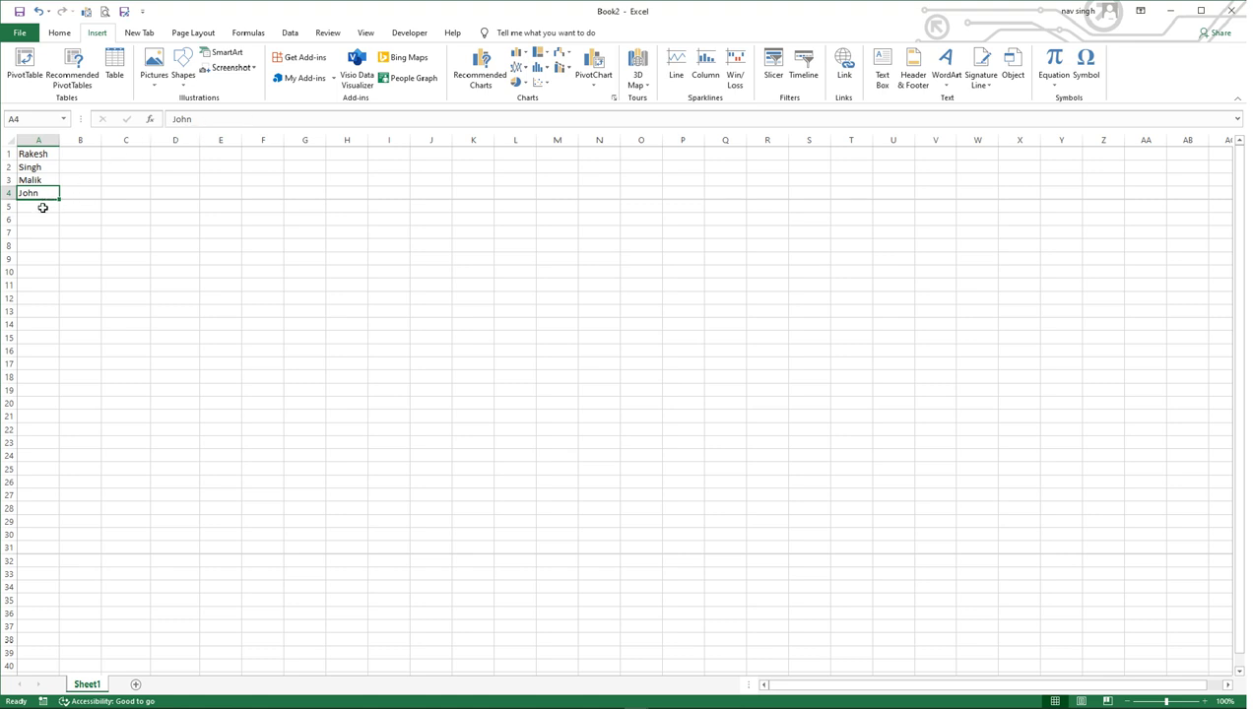
Step: Edit A2 briefly in the formula bar, return to A1, and show Home
left_click(47, 153)
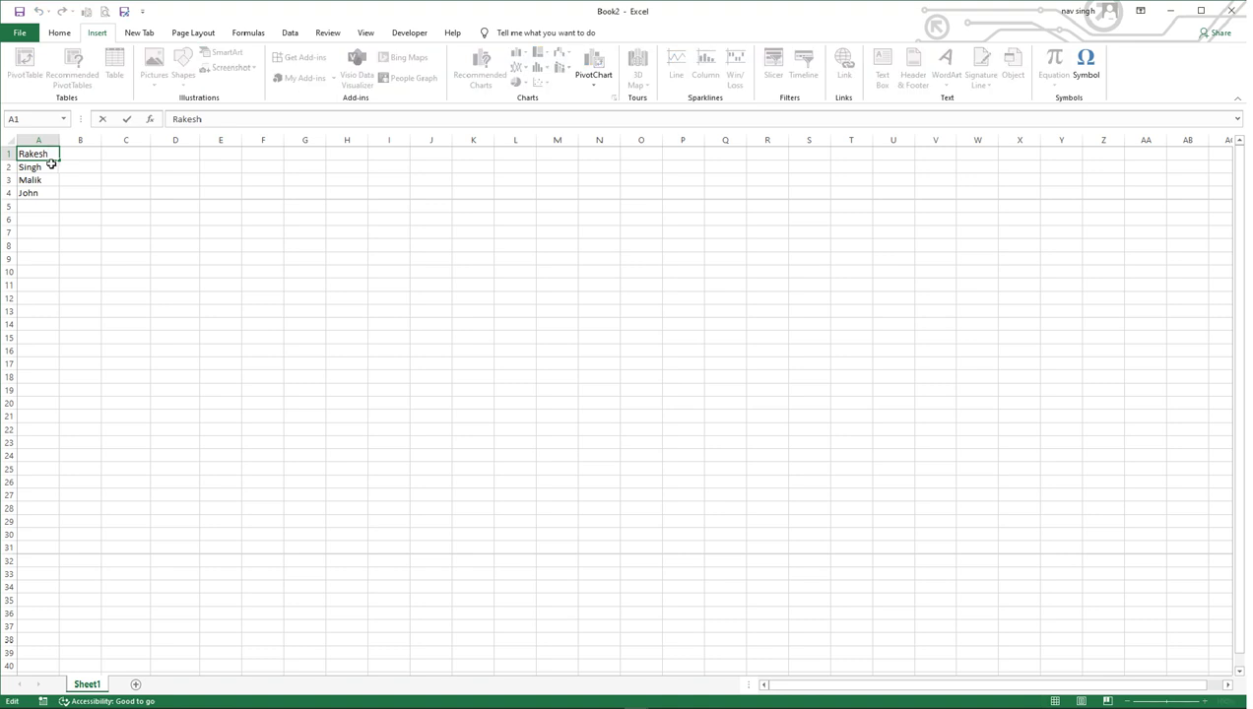
left_click(45, 165)
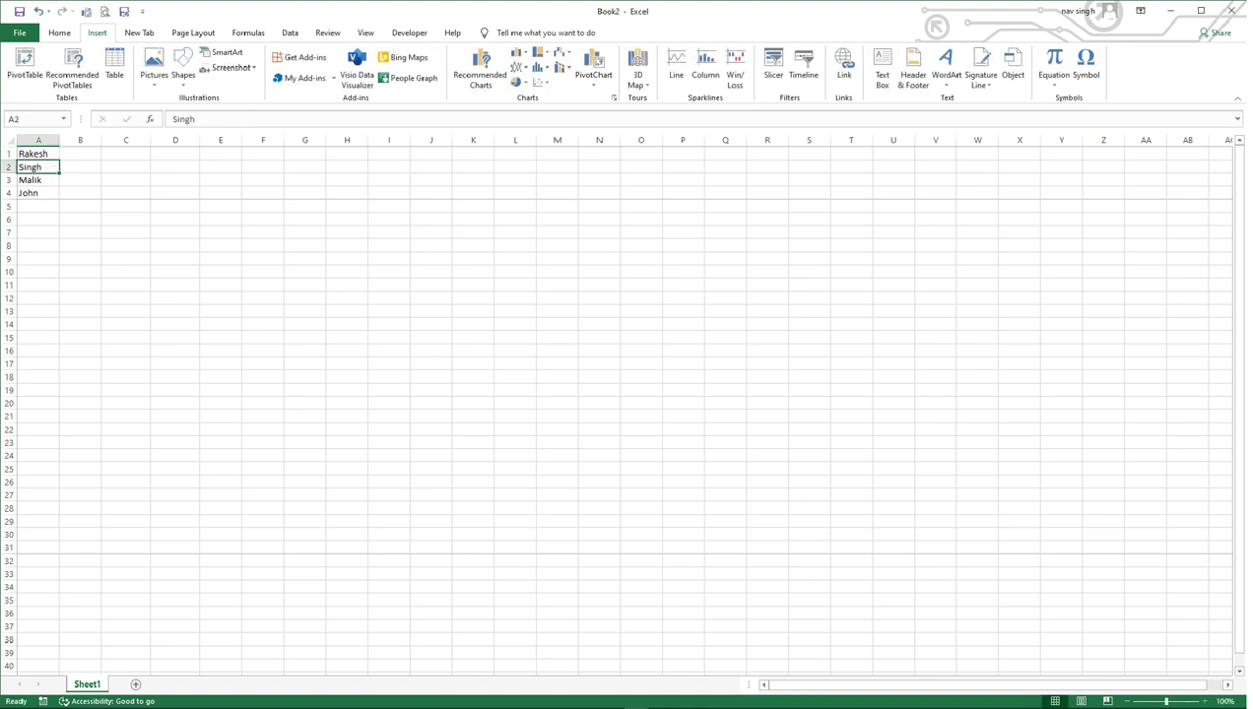
left_click(202, 120)
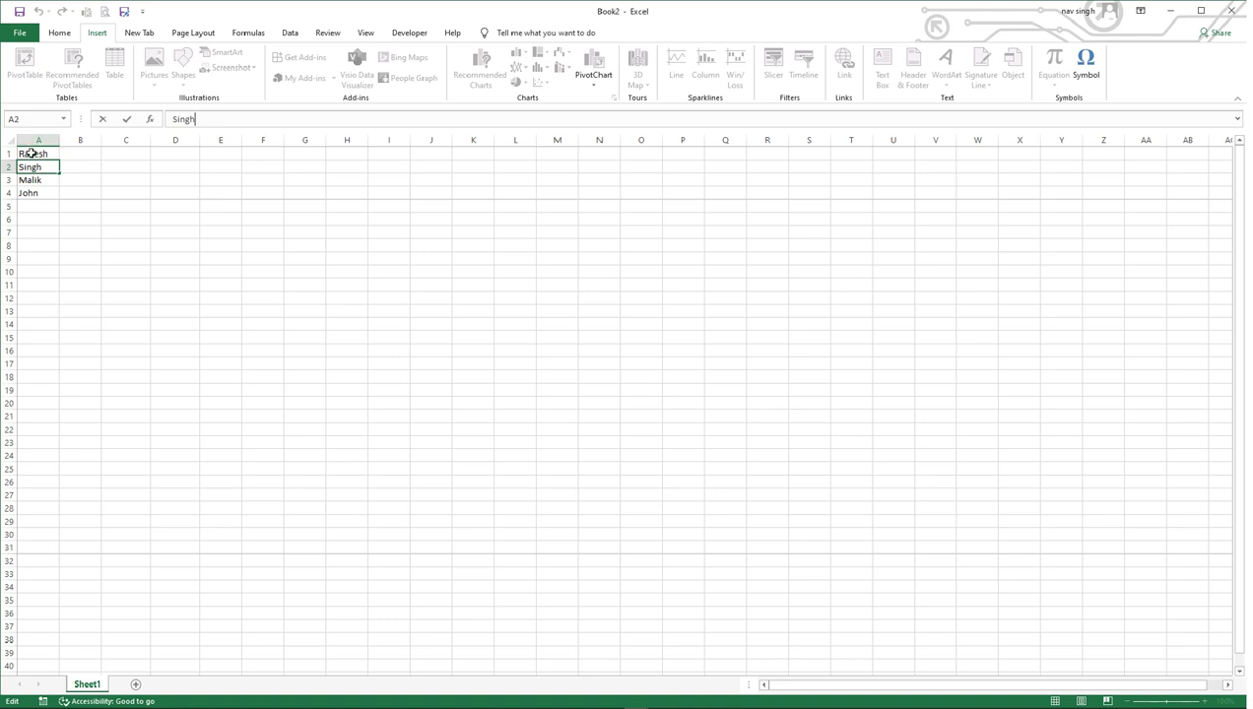
left_click(31, 153)
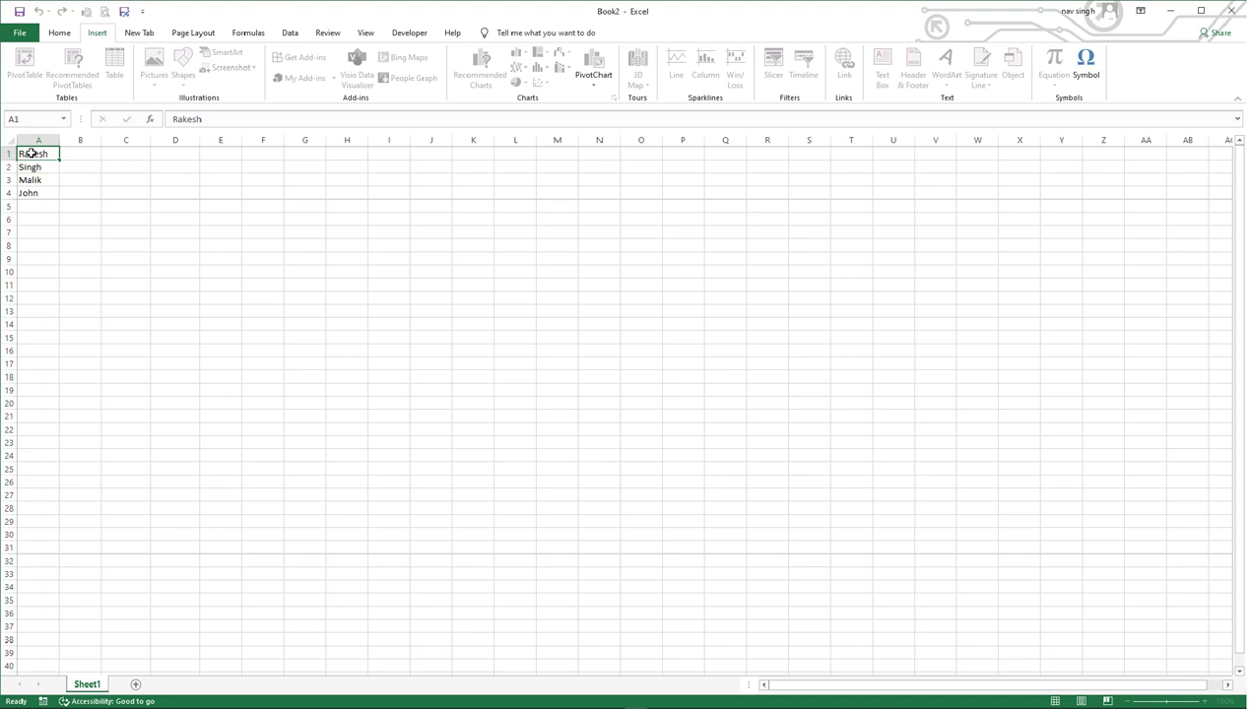
left_click(74, 36)
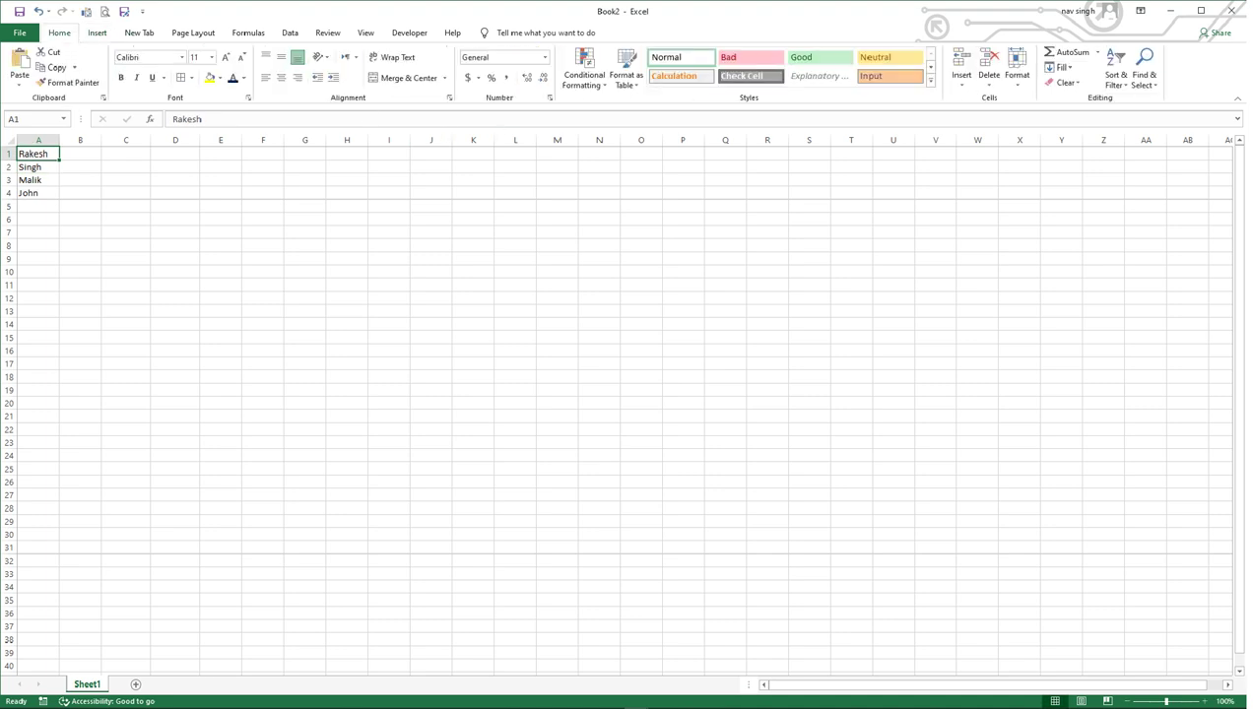
Step: Enter the ages 25, 29, 31 and 19 into B1 through B4
left_click(71, 155)
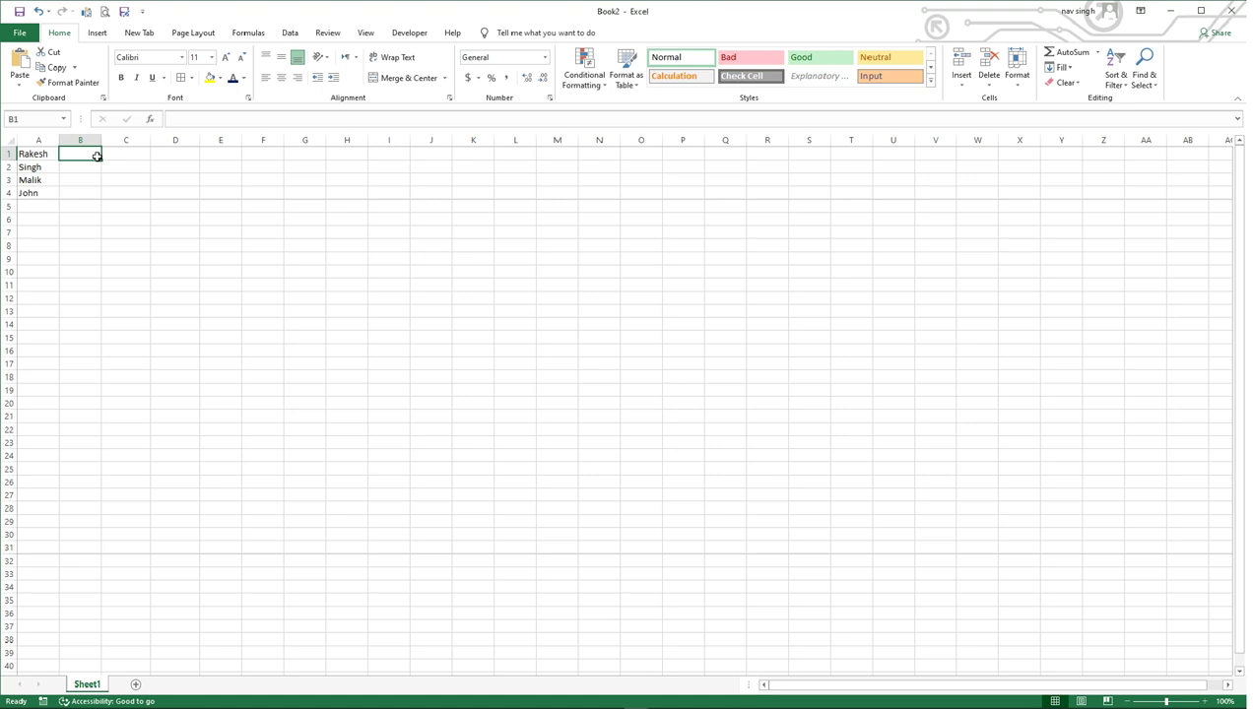
type("25")
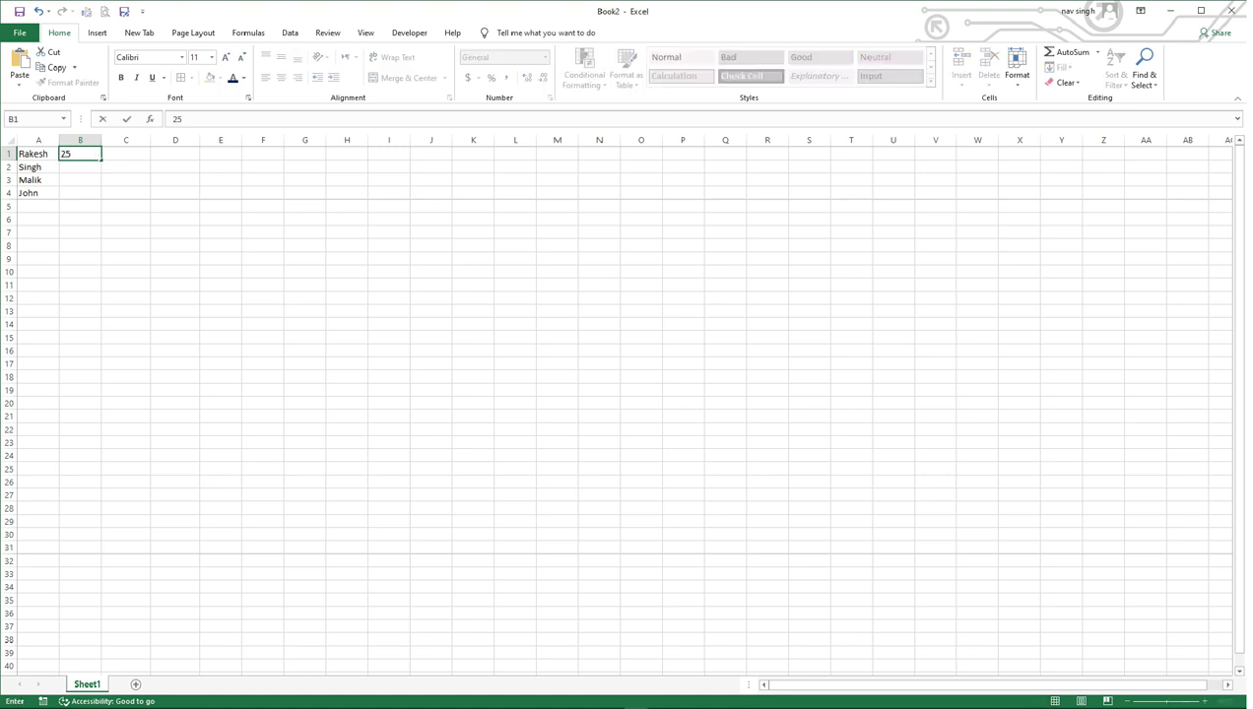
key("Return")
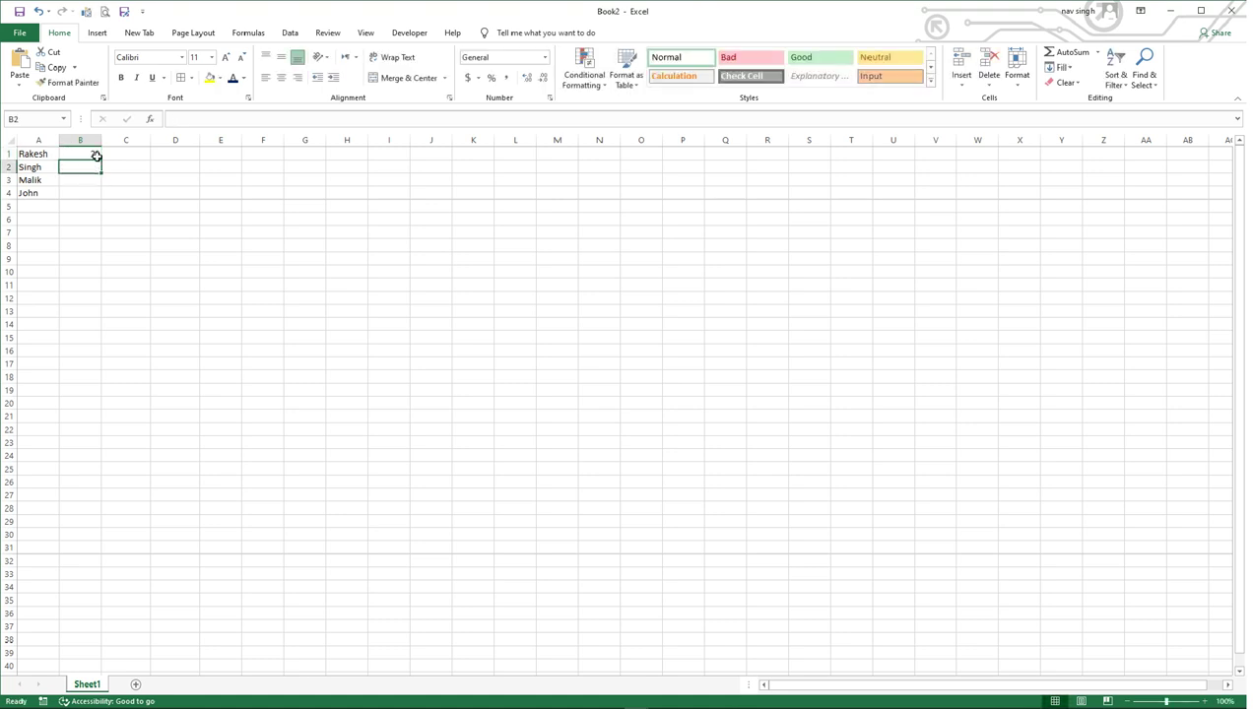
type("29")
key("Return")
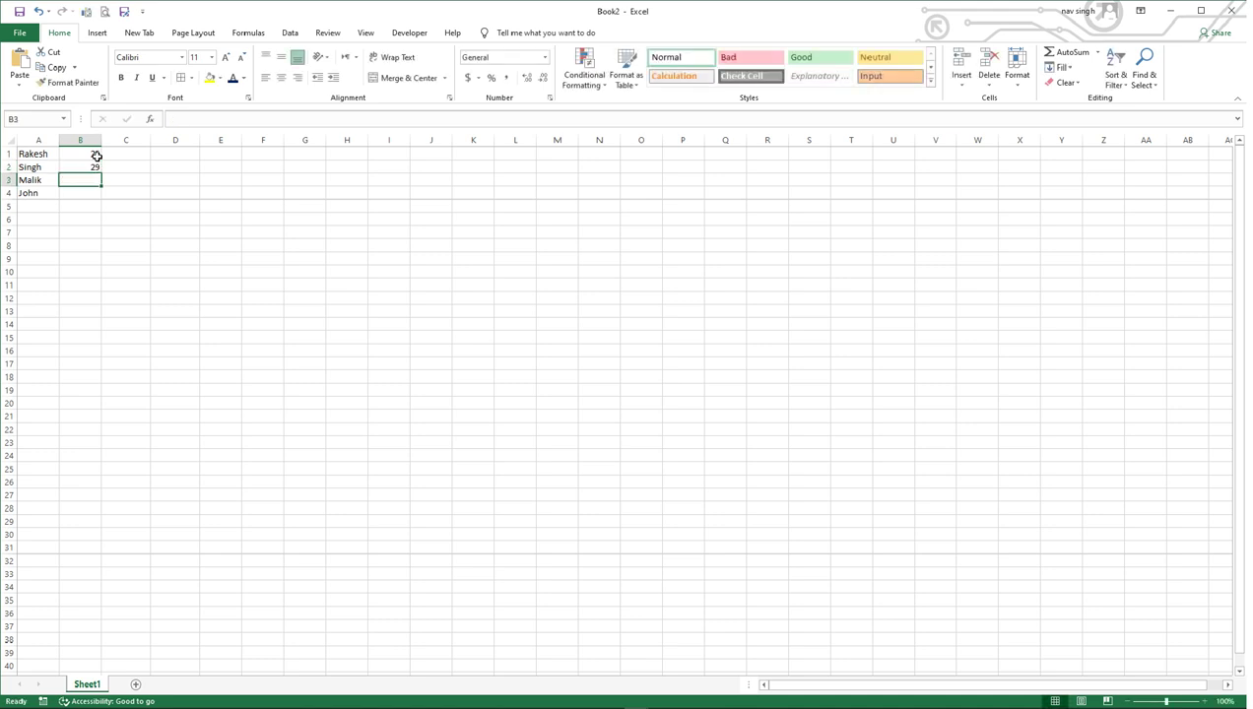
type("31")
key("Return")
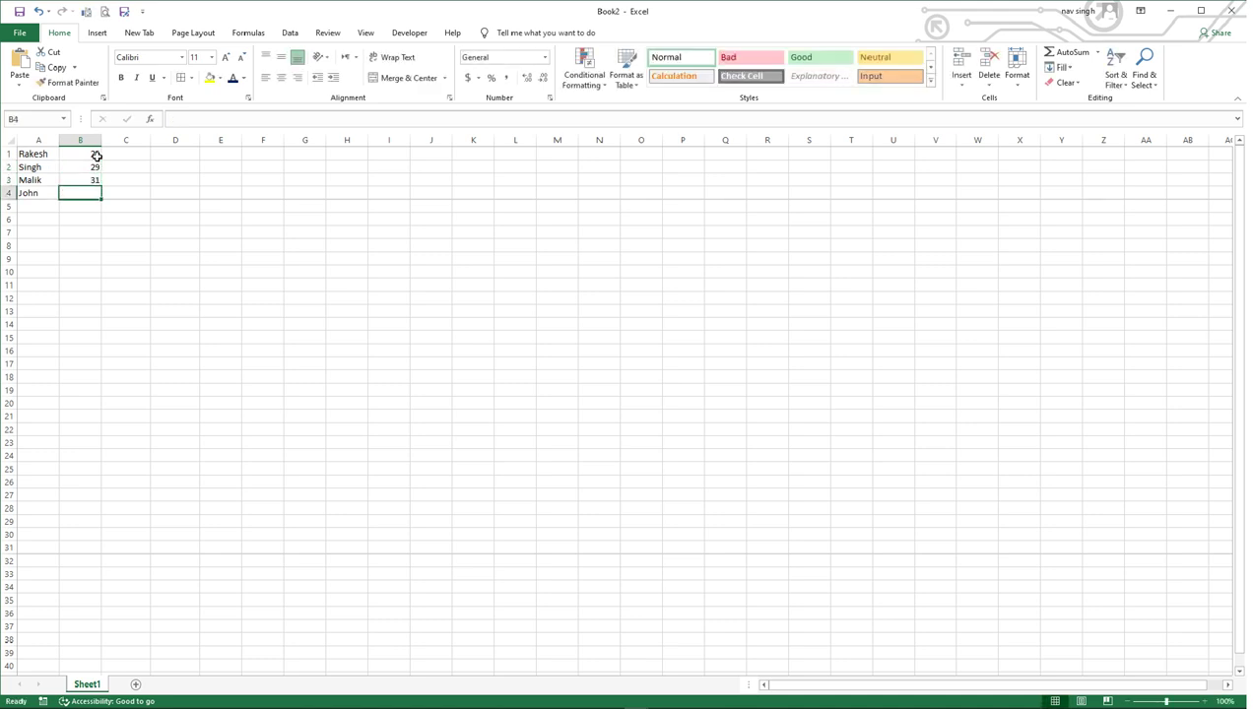
type("19")
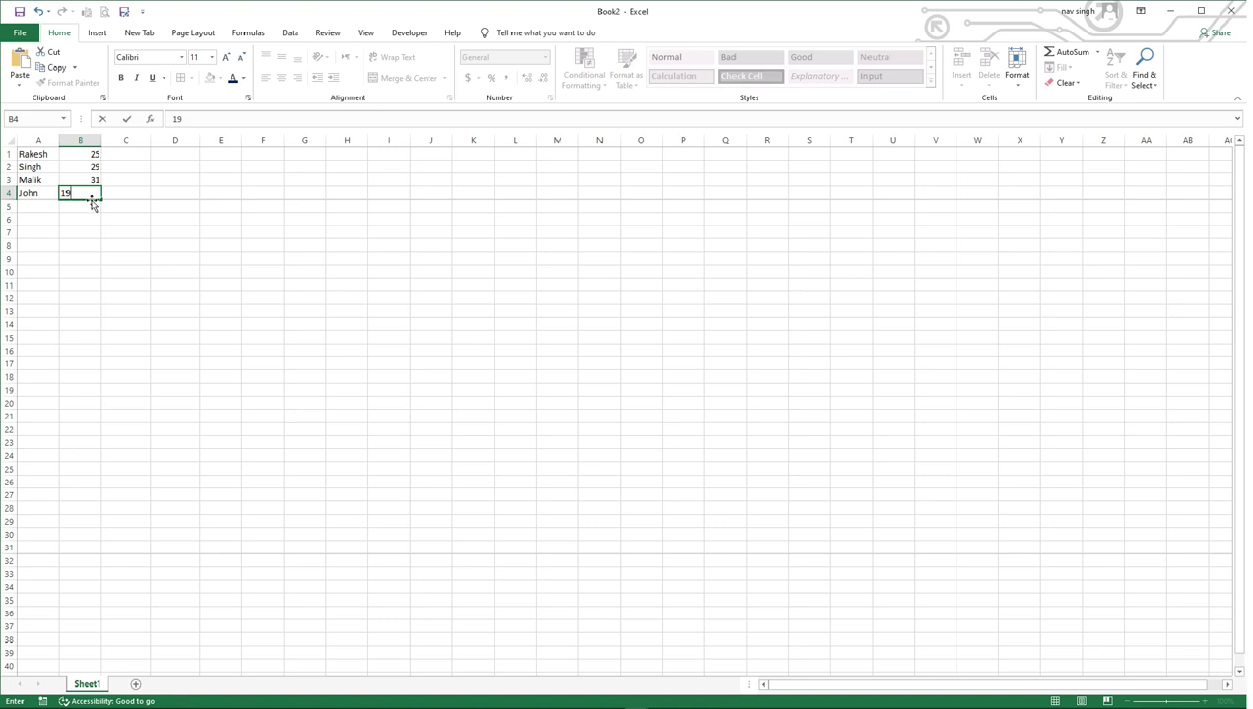
key("Return")
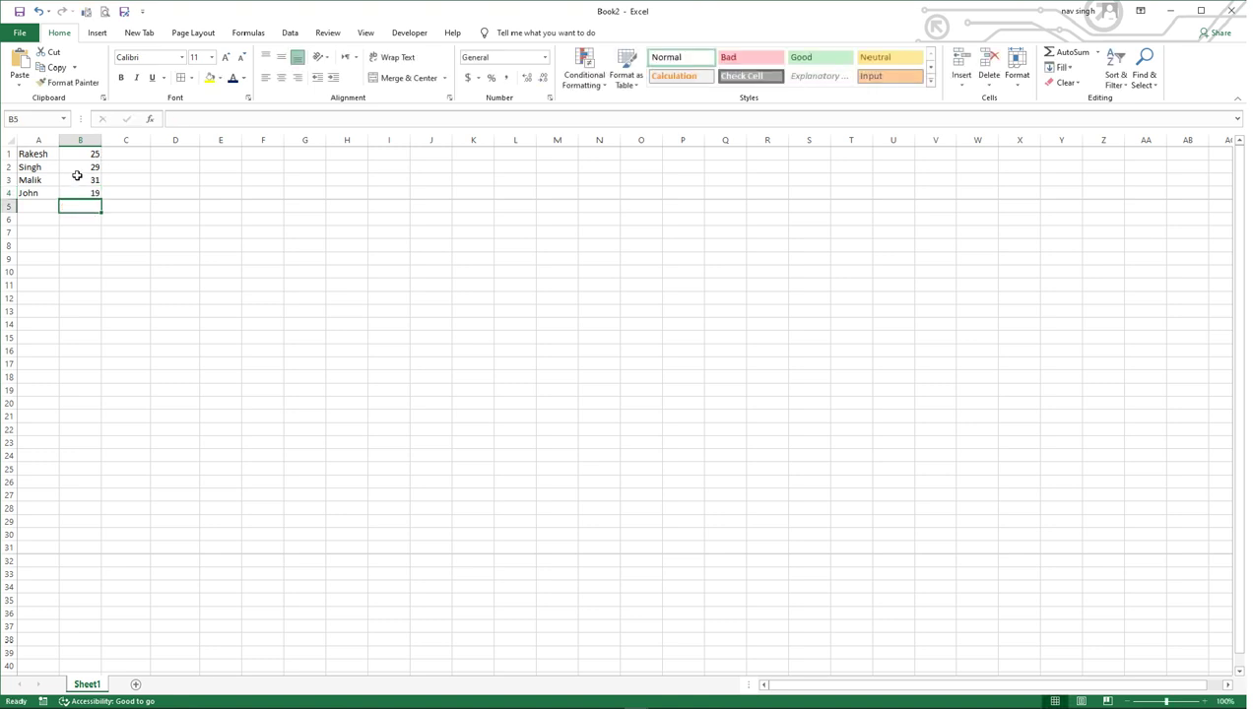
Step: Enter the date 20/12/1995 in cell C1
left_click_drag(81, 154, 79, 193)
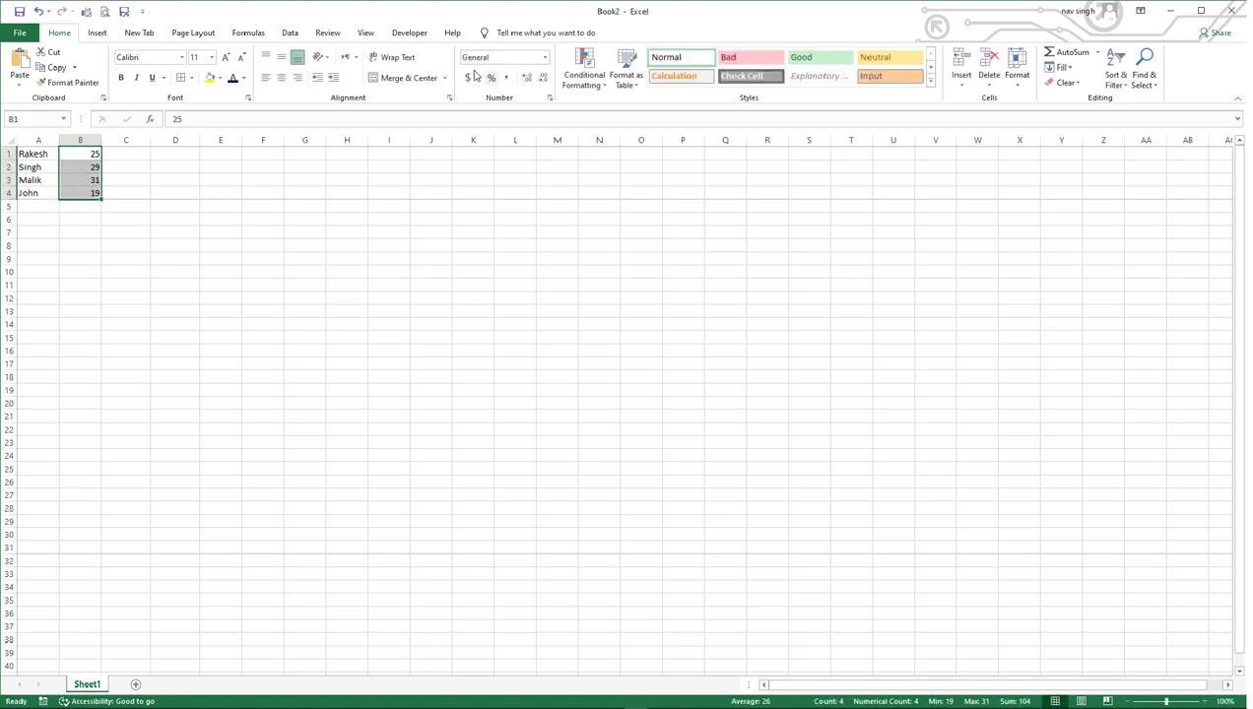
left_click(127, 155)
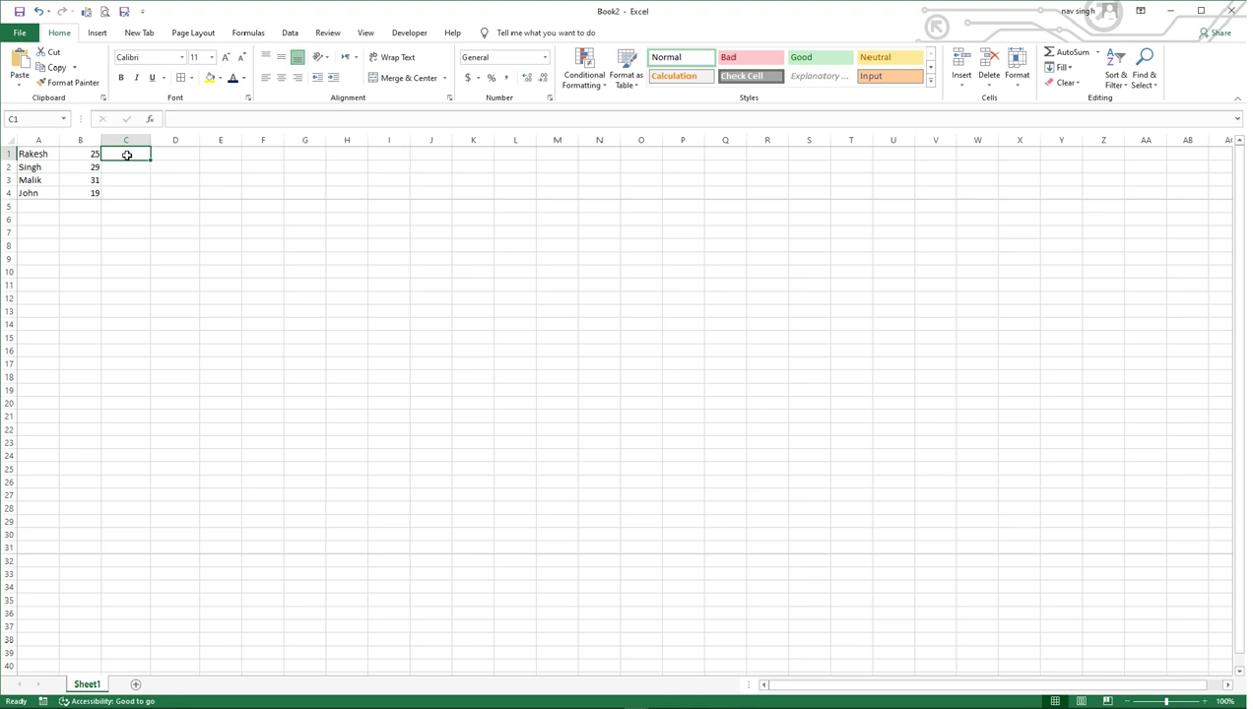
type("20/")
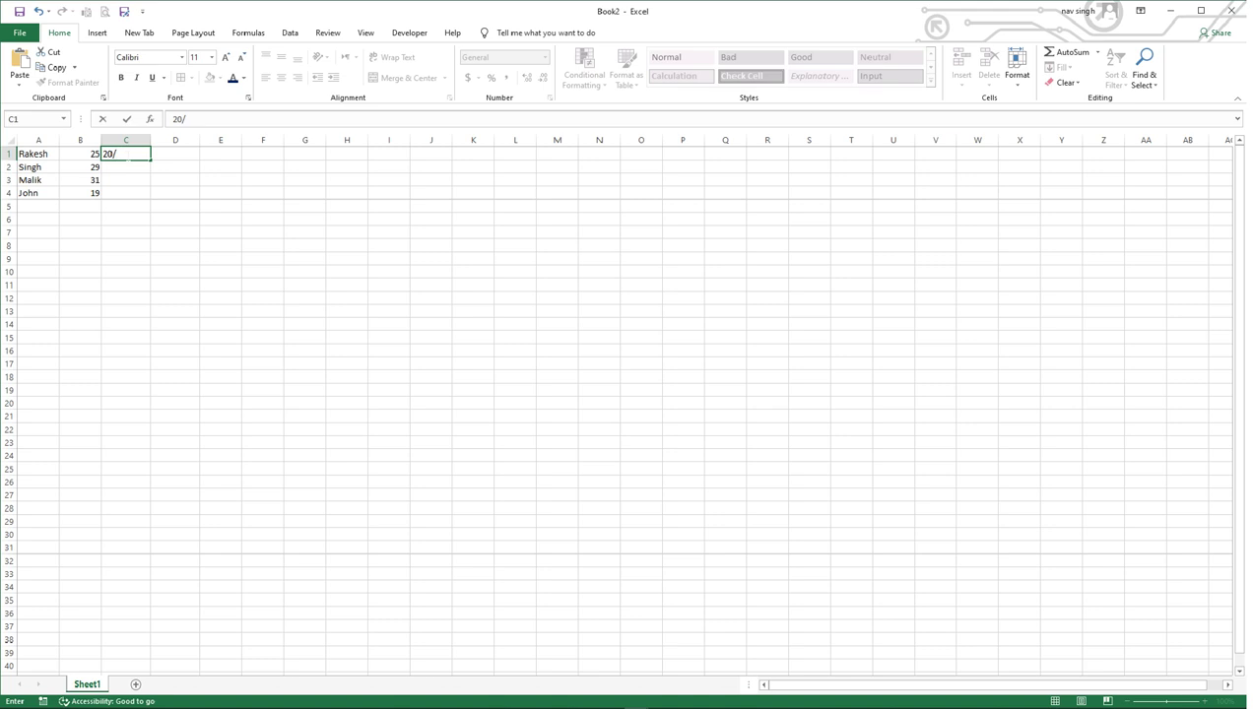
type("12/1")
type("995")
key("Return")
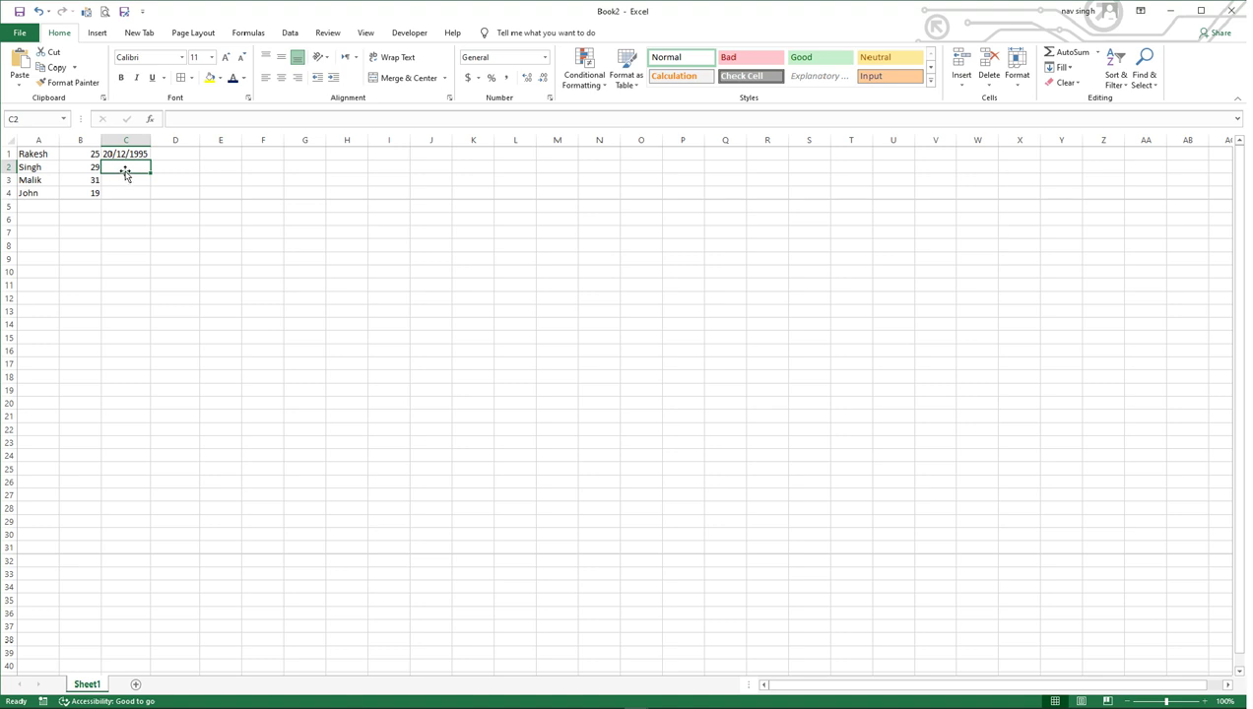
Step: Shorten the C1 date to 20/12/95 via the formula bar
left_click(132, 154)
left_click(207, 119)
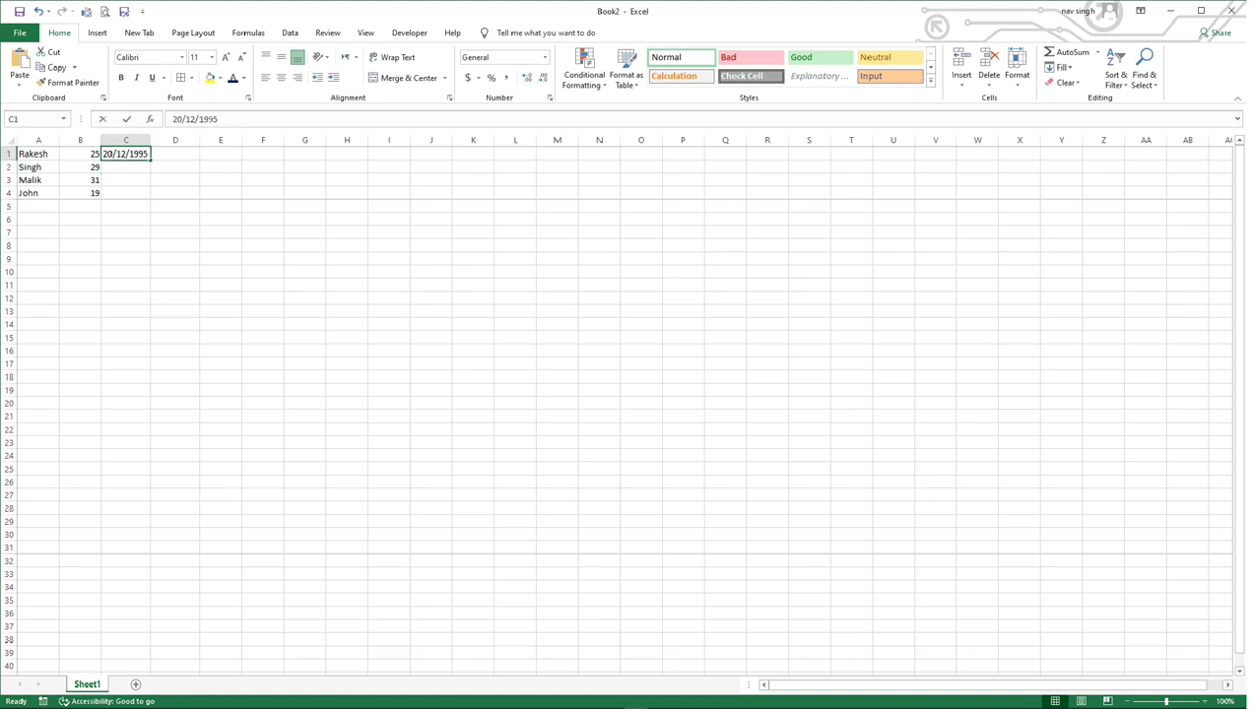
key("BackSpace")
key("BackSpace")
key("Return")
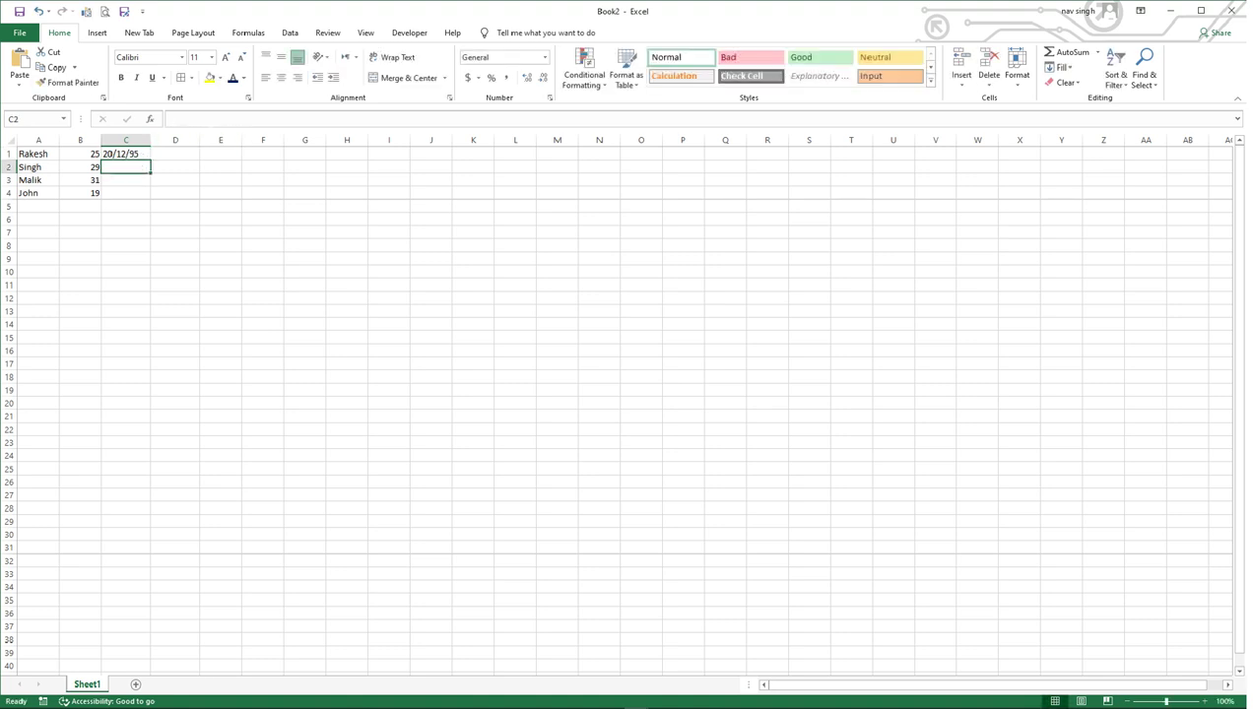
left_click(127, 154)
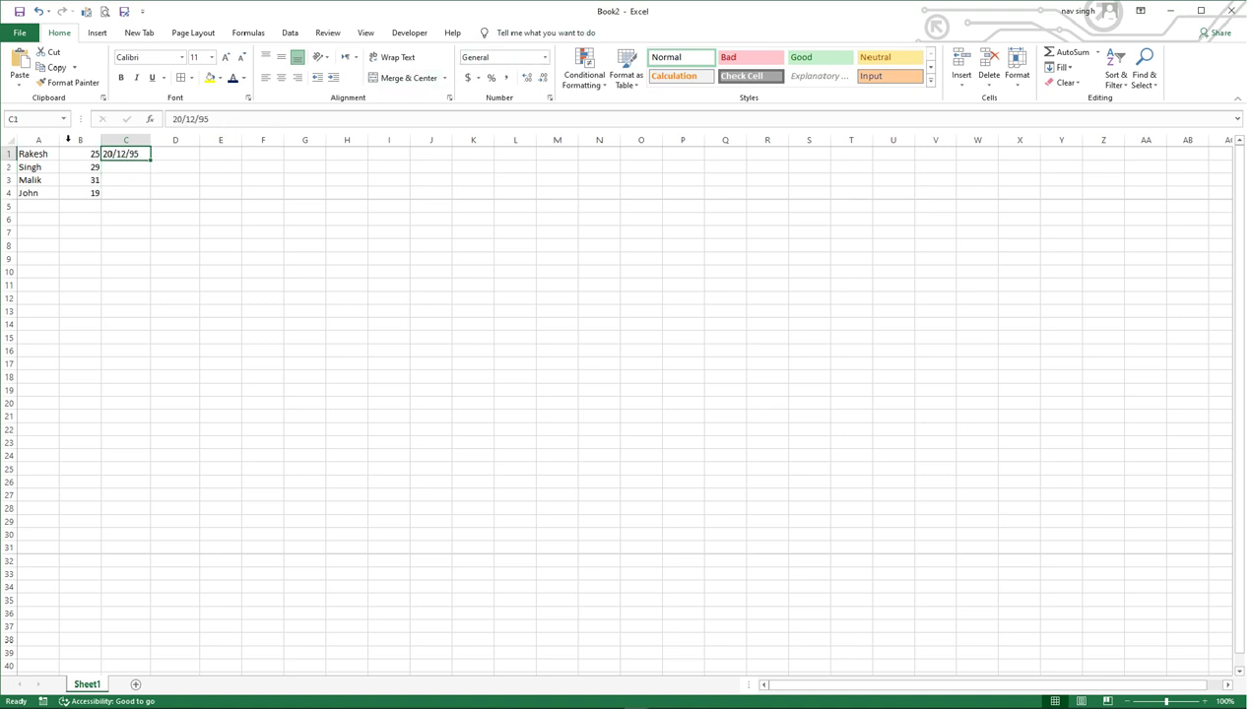
left_click(136, 166)
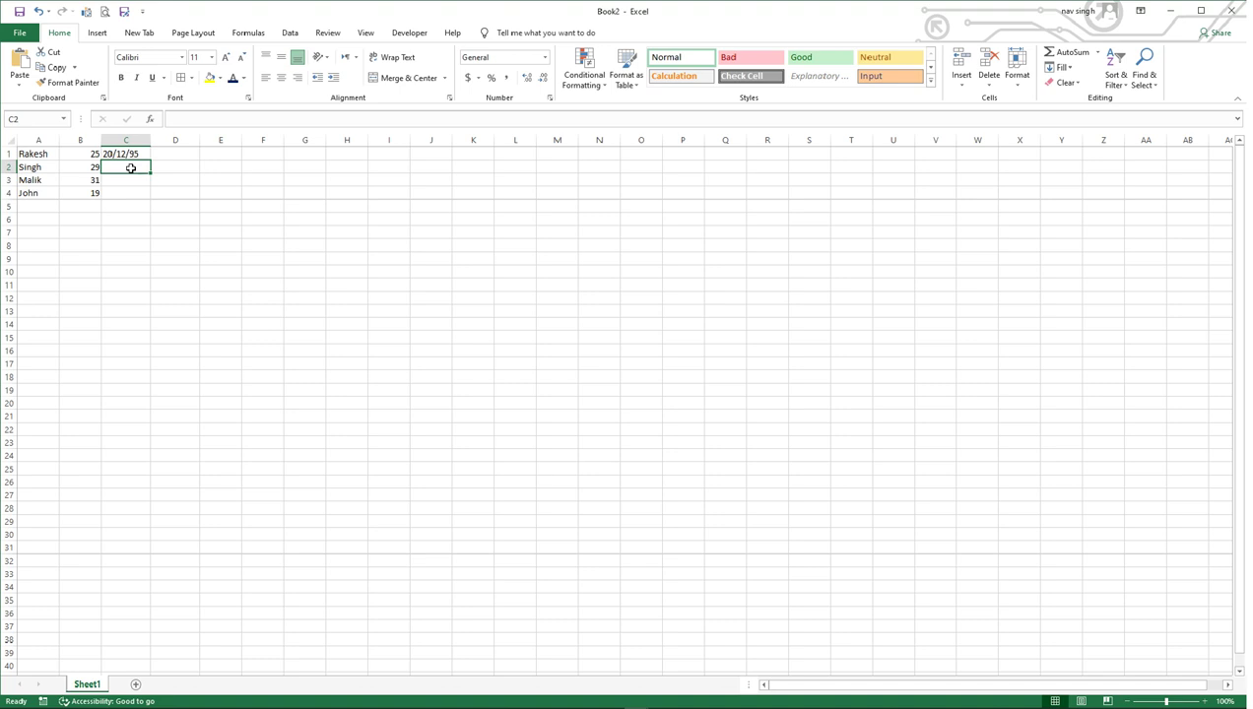
left_click(132, 153)
Step: Try filling the date series down column C, then undo it
left_click_drag(149, 165, 149, 195)
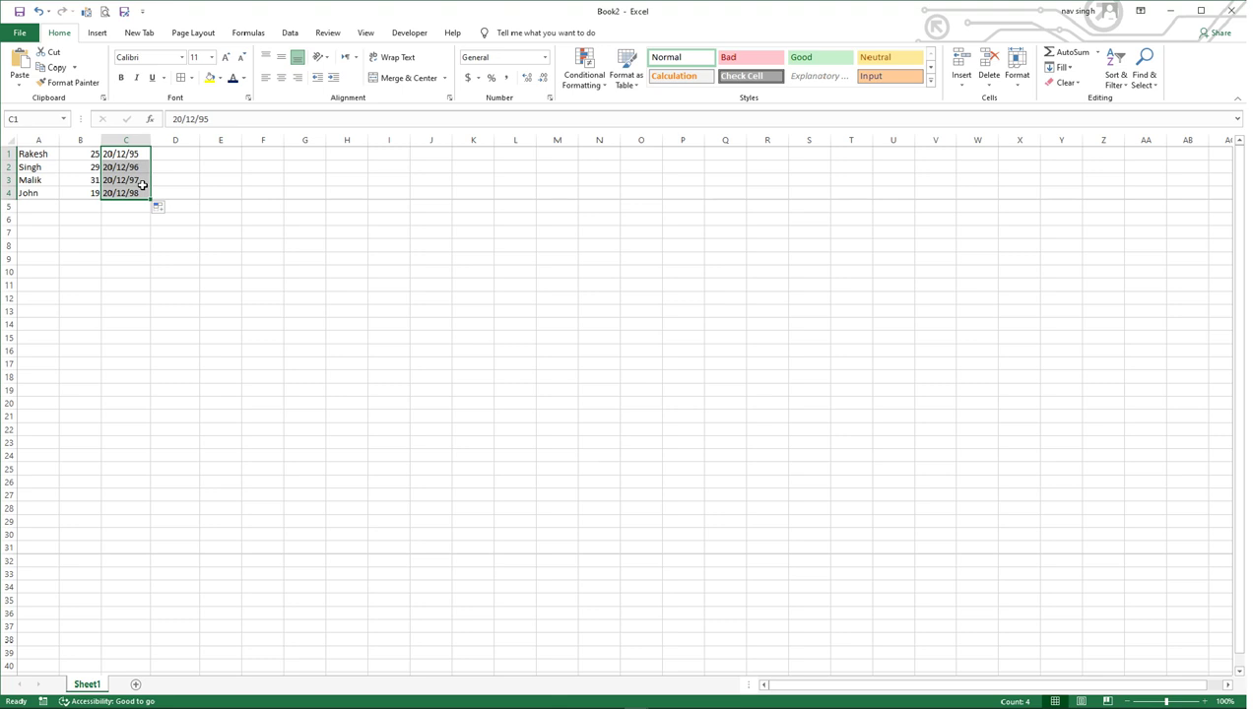
key("ctrl+z")
left_click(126, 172)
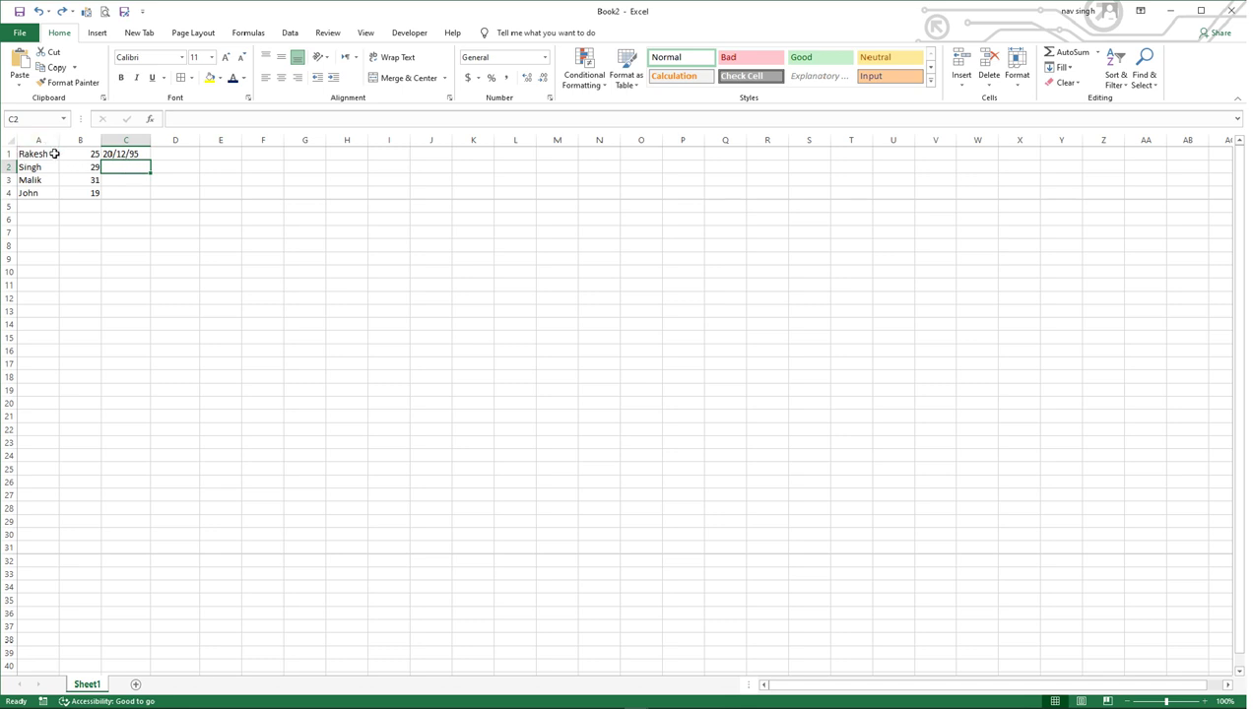
left_click(35, 156)
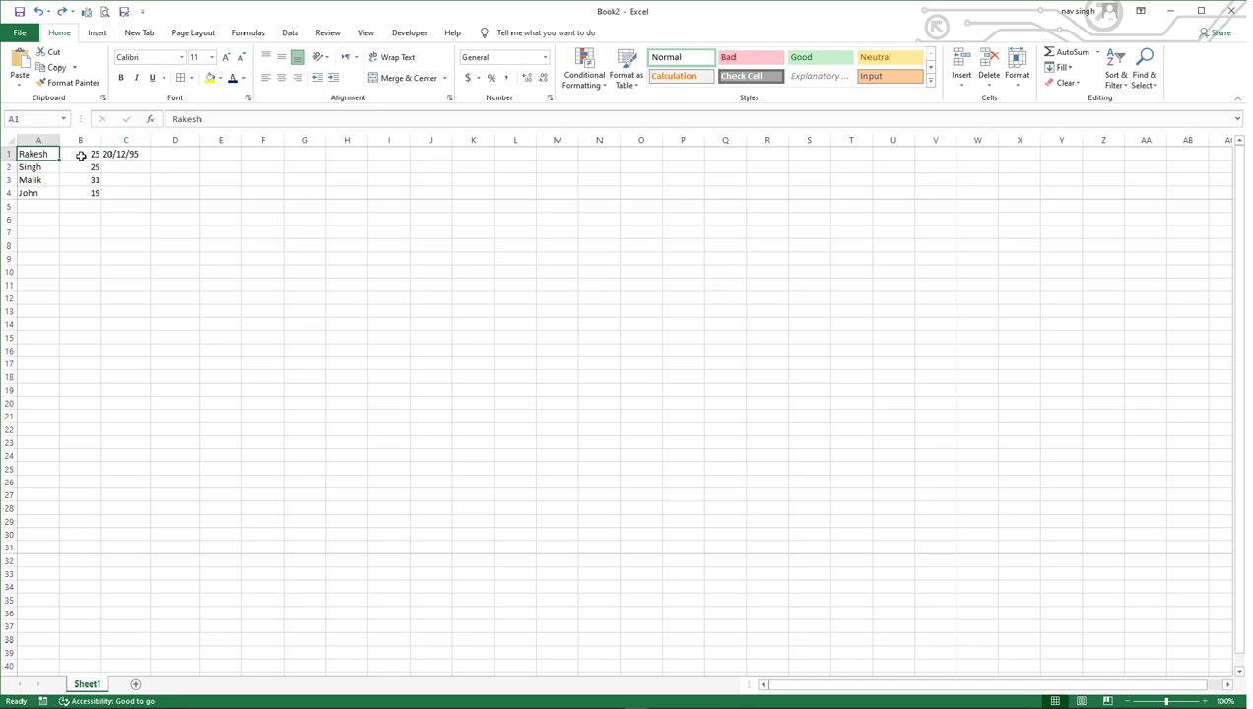
left_click(81, 156)
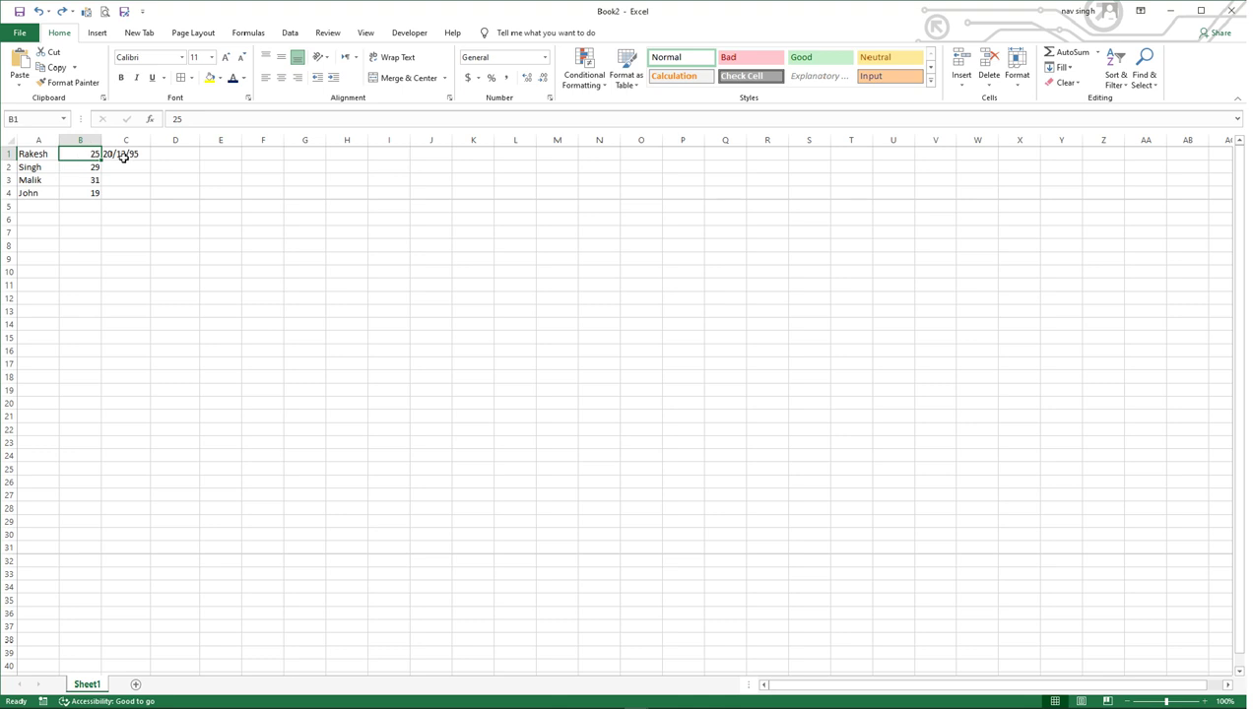
left_click(123, 155)
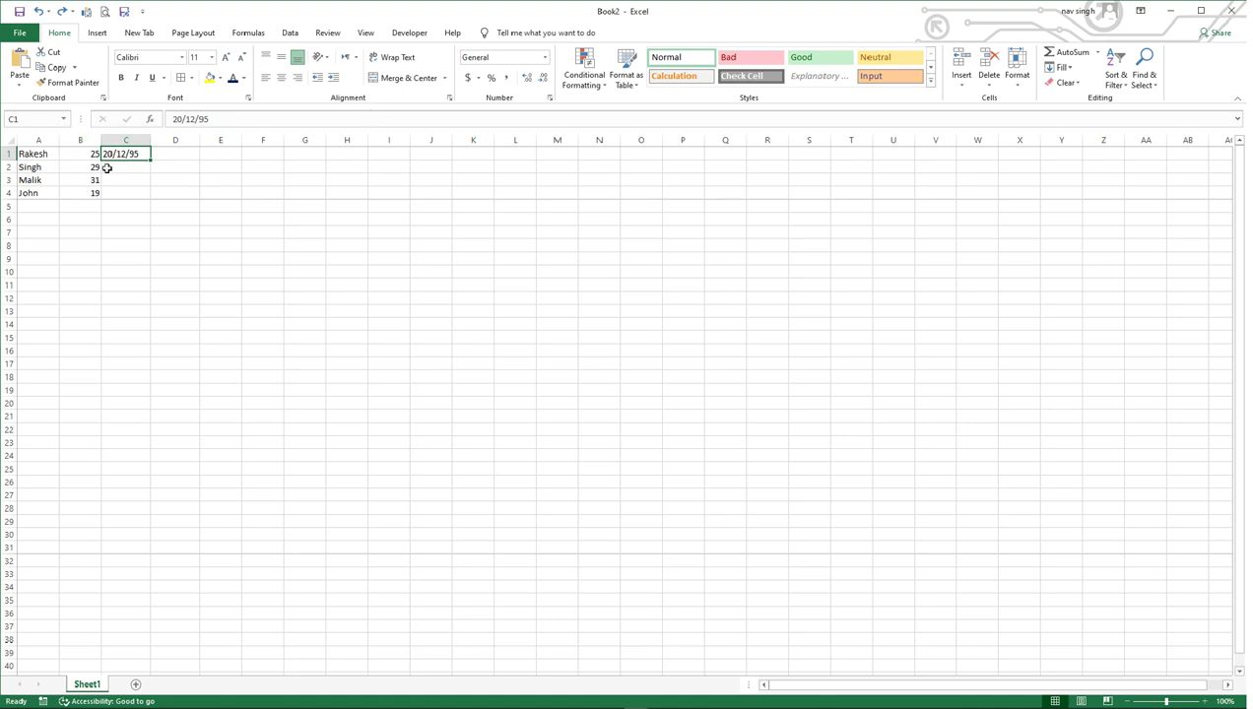
Step: Fill C2:C4 with the dates 20/12/96 through 20/12/98
left_click_drag(151, 158, 151, 197)
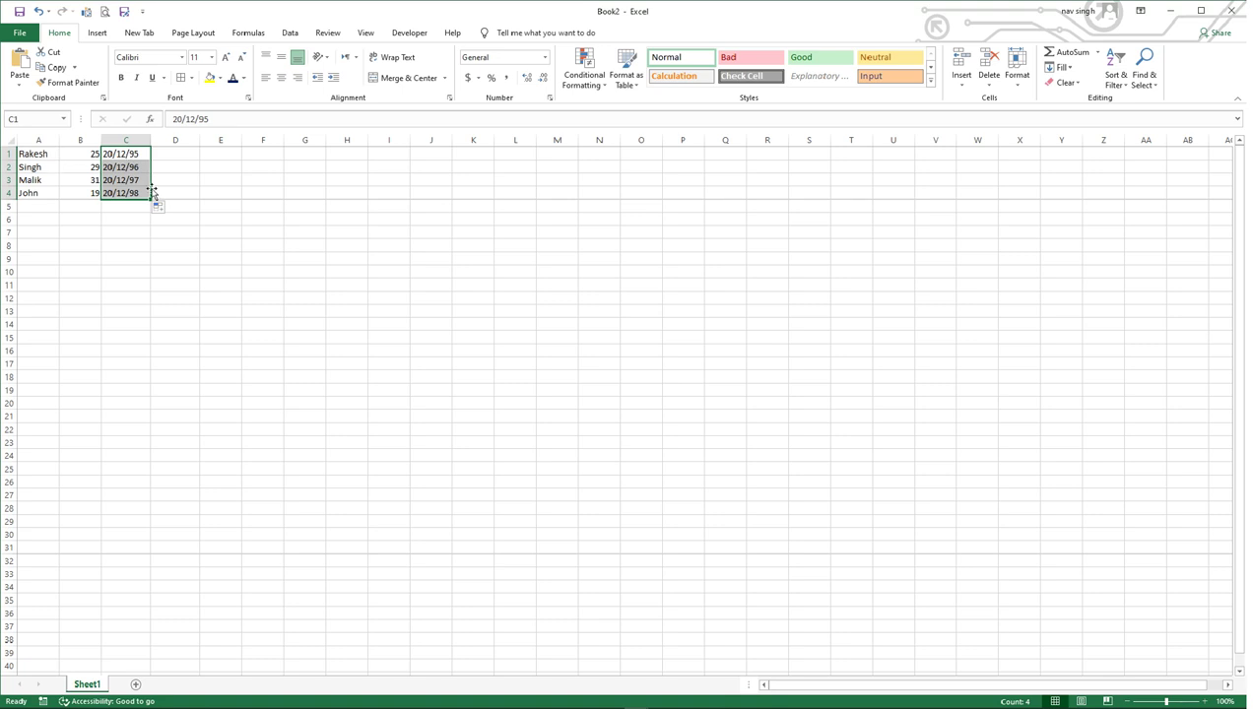
left_click(216, 216)
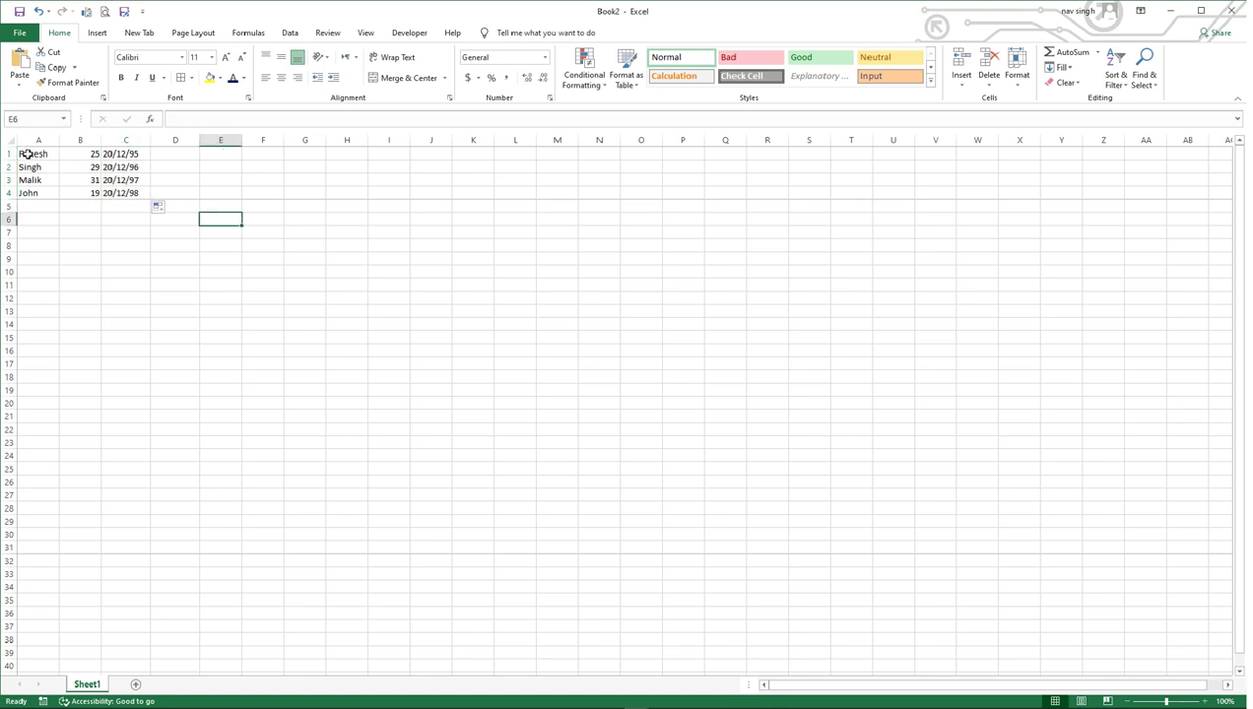
left_click(27, 153)
left_click(123, 195)
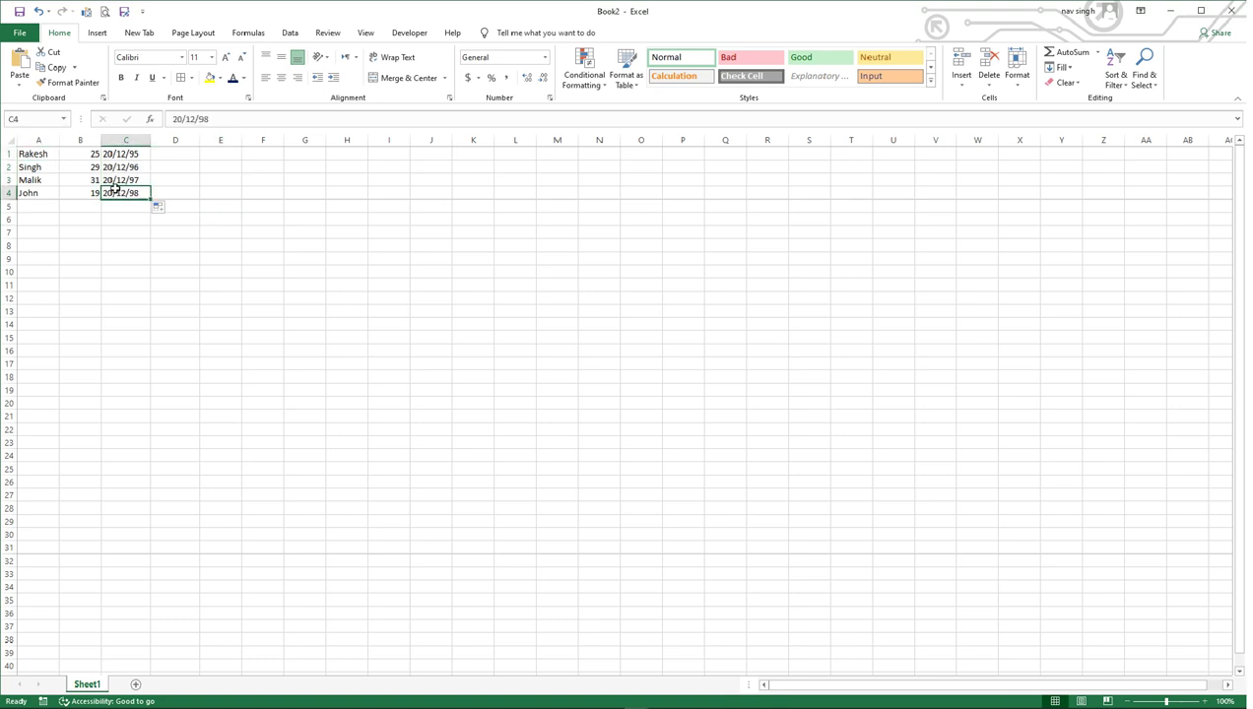
left_click(36, 155)
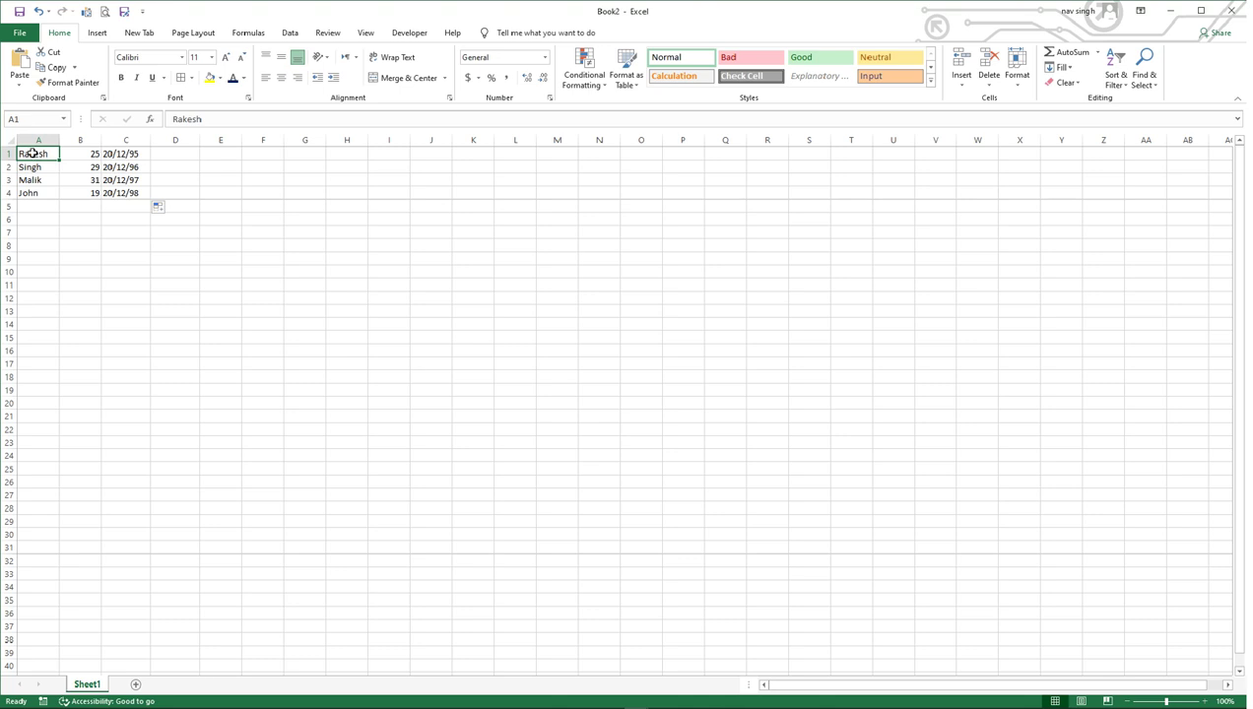
Step: Copy the A1:C4 names, ages and dates, then reselect that range
left_click_drag(32, 154, 127, 194)
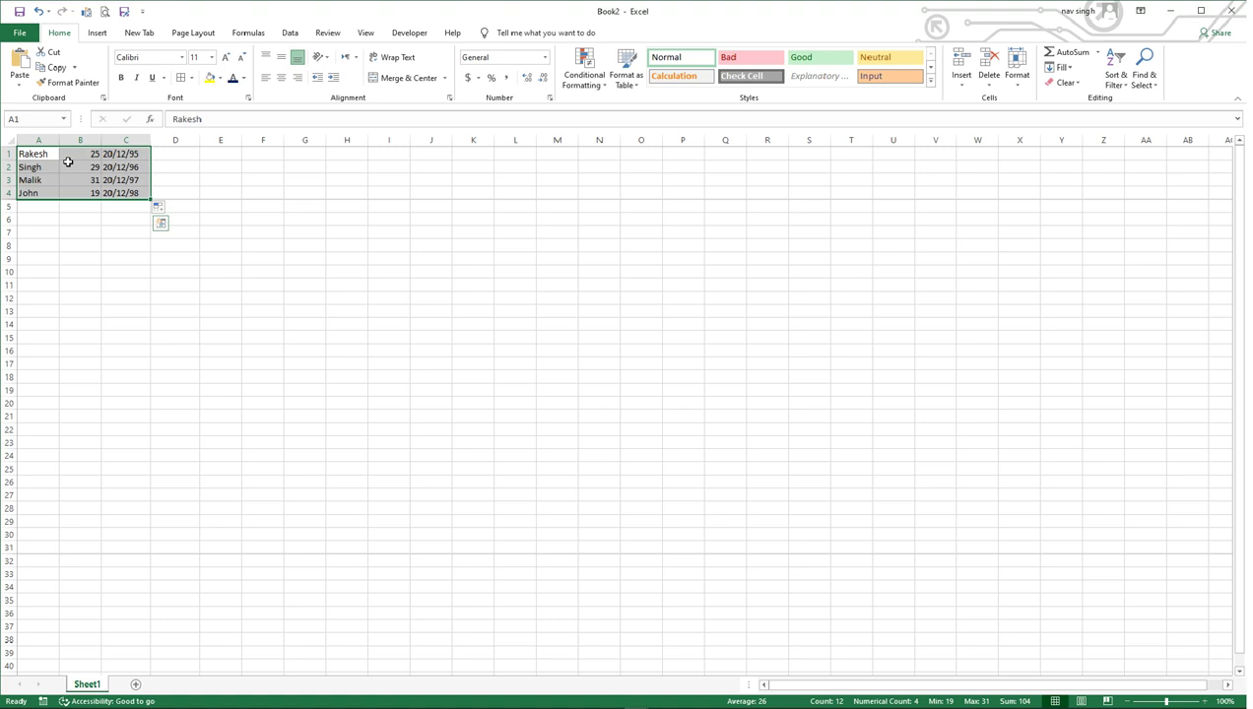
right_click(68, 161)
left_click(96, 189)
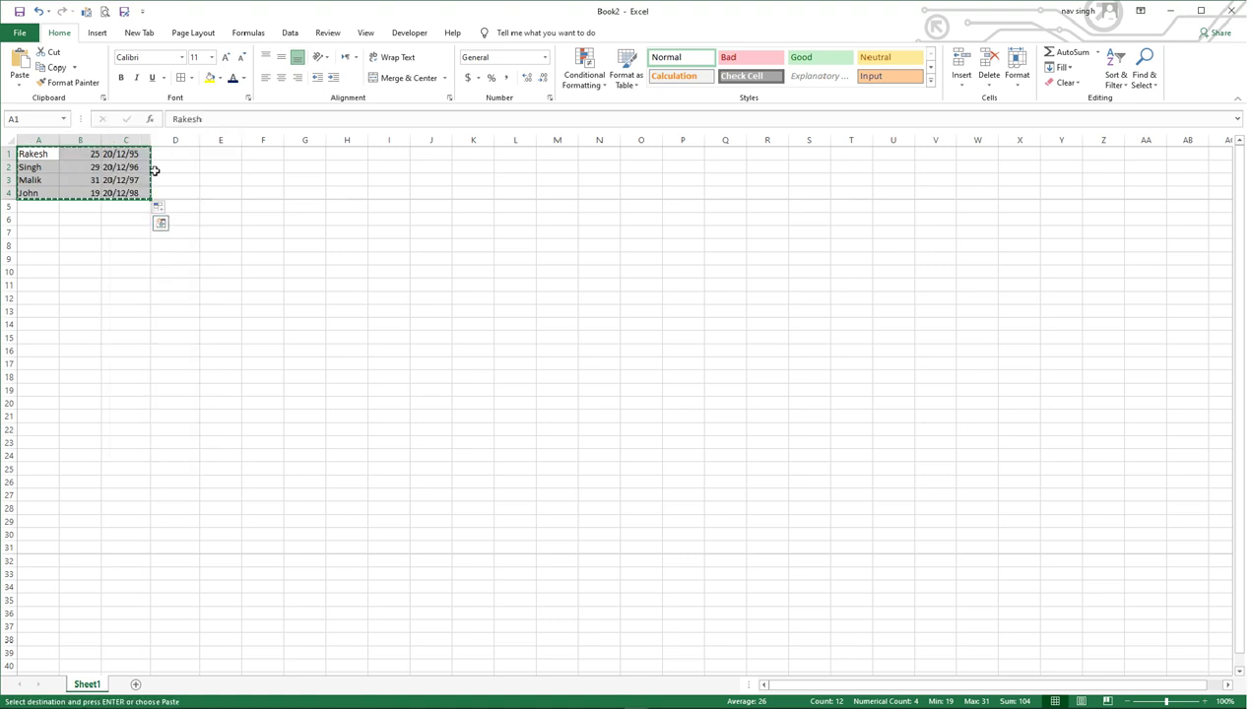
left_click(274, 210)
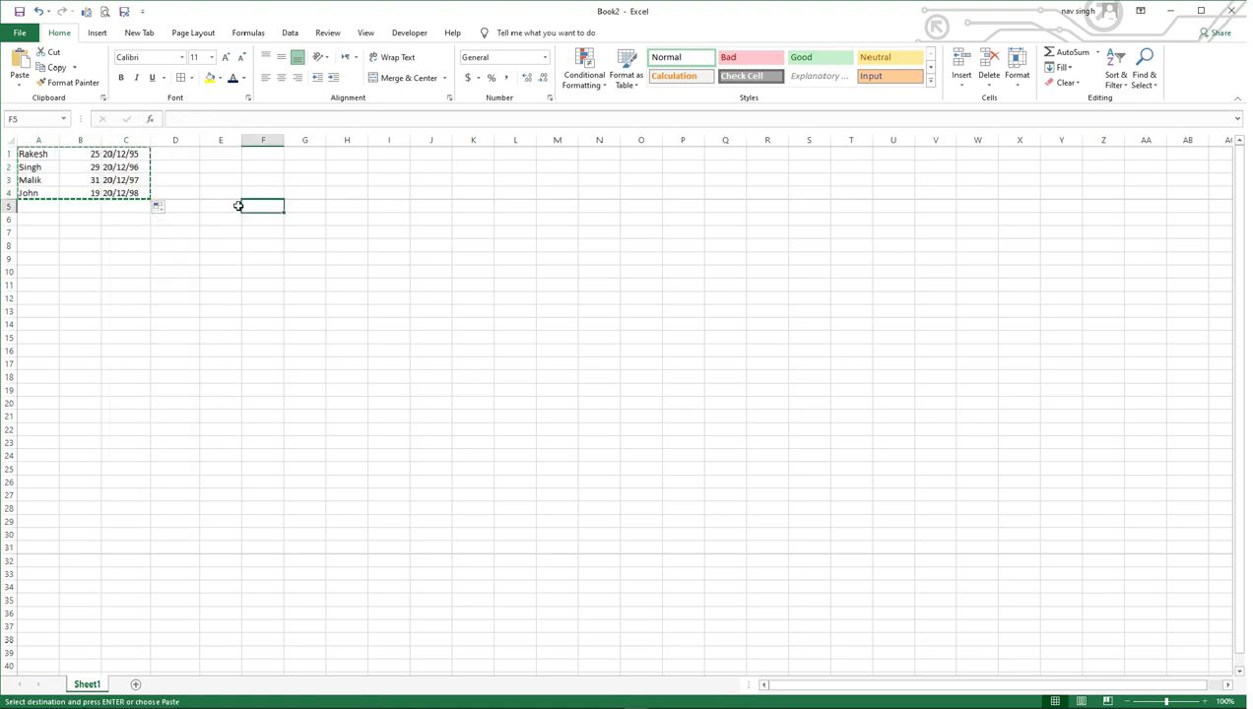
left_click(36, 154)
left_click_drag(36, 154, 135, 191)
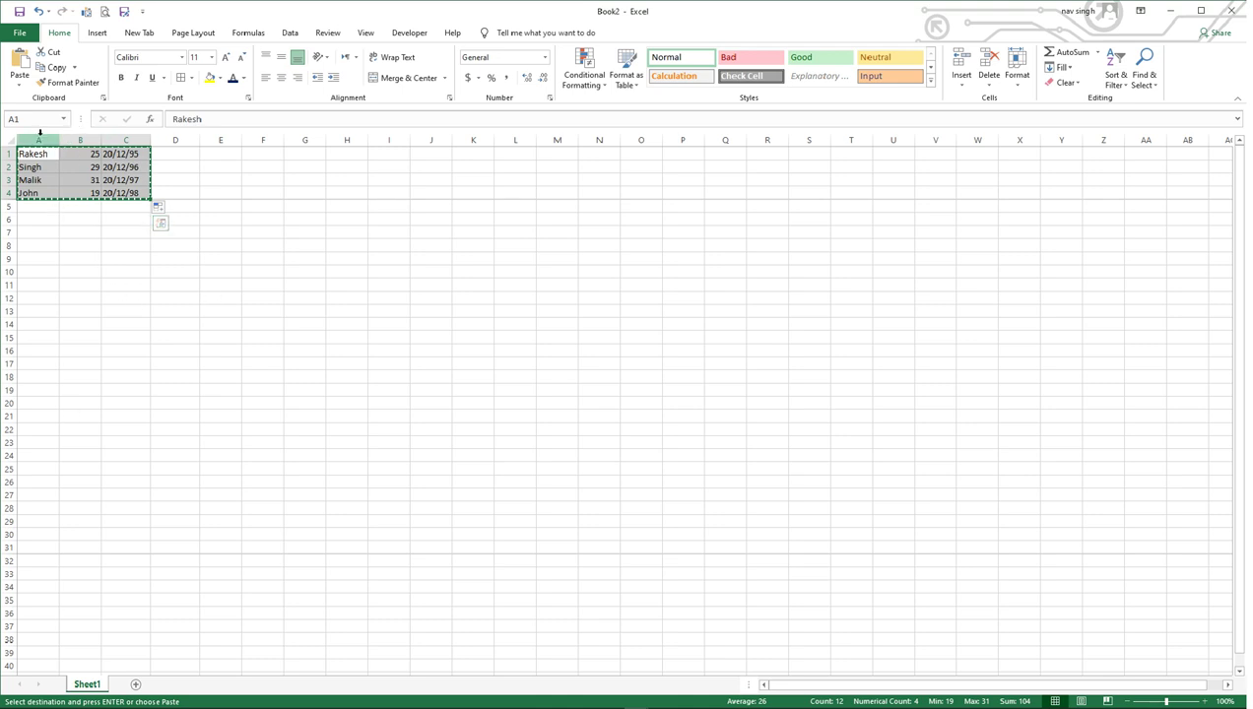
Step: Add Sheet2, choose E5 as destination, and cancel Paste Special there
left_click(136, 685)
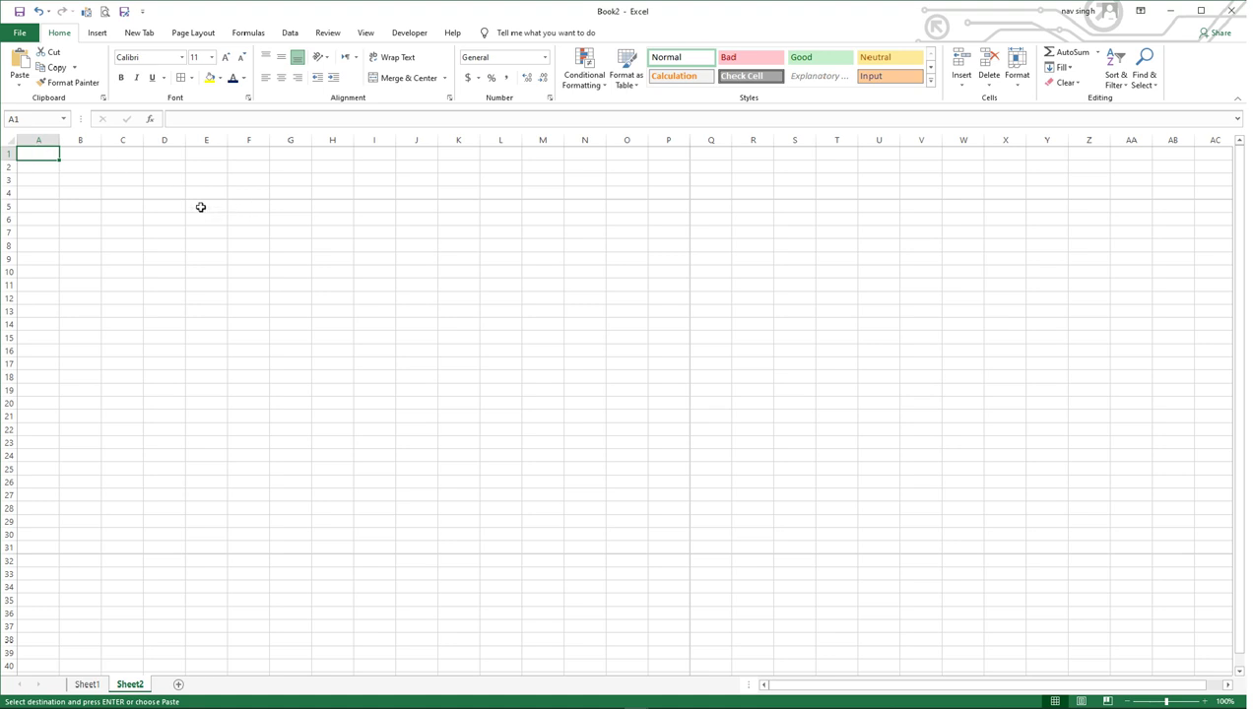
left_click(201, 206)
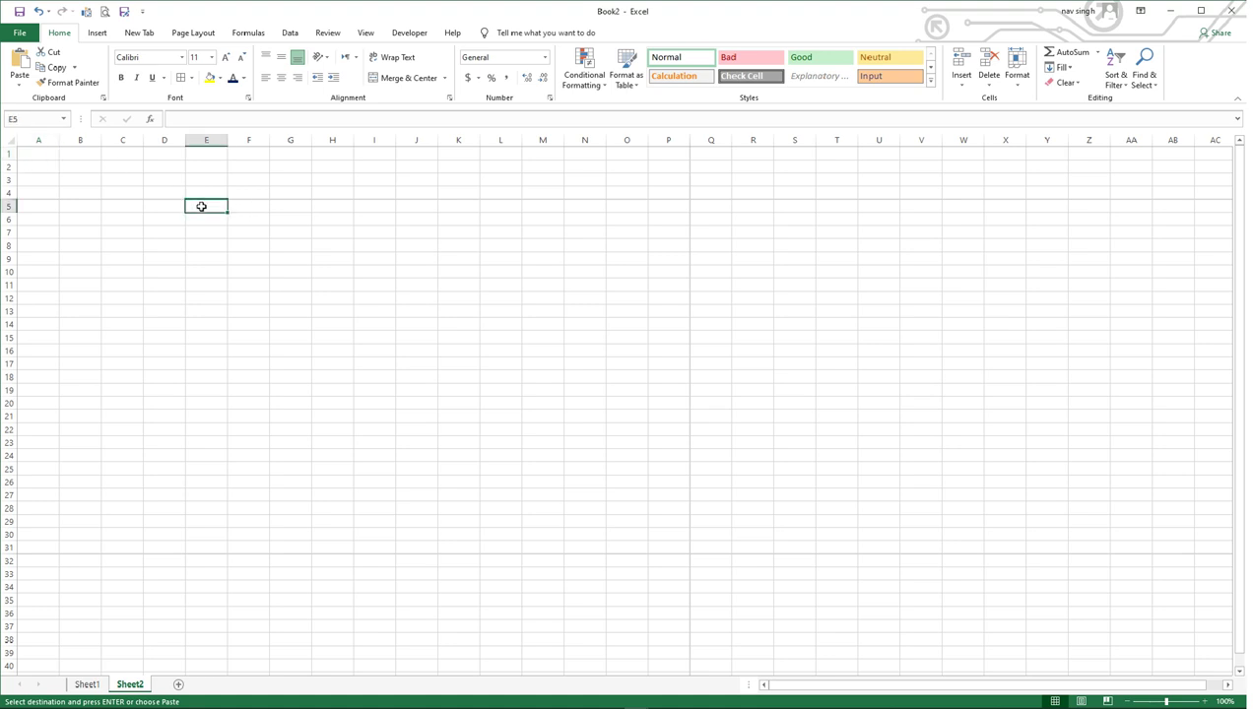
right_click(201, 206)
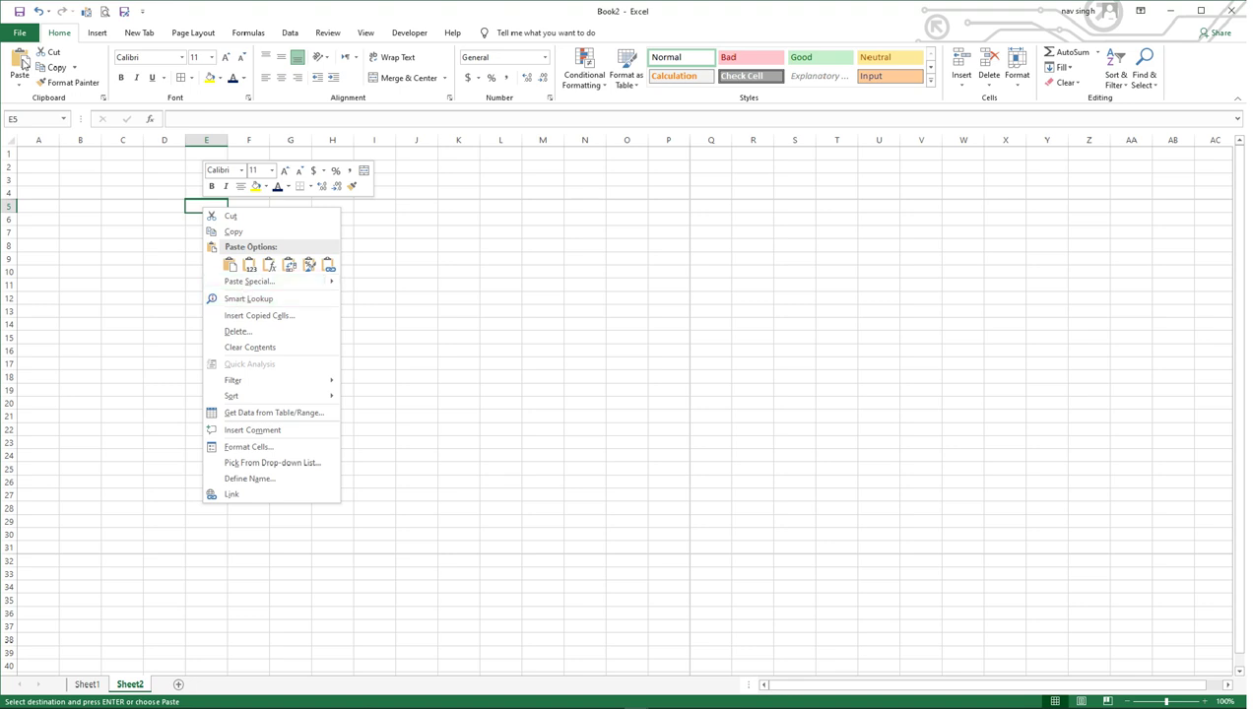
left_click(239, 283)
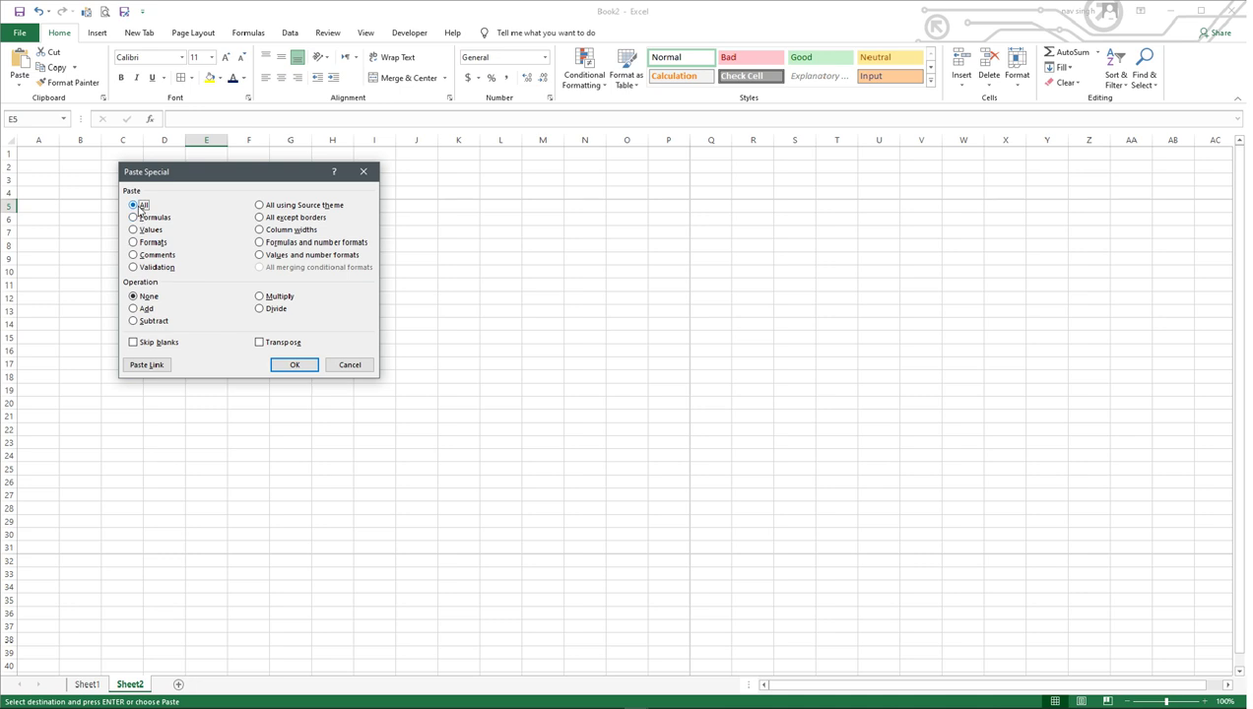
left_click(348, 365)
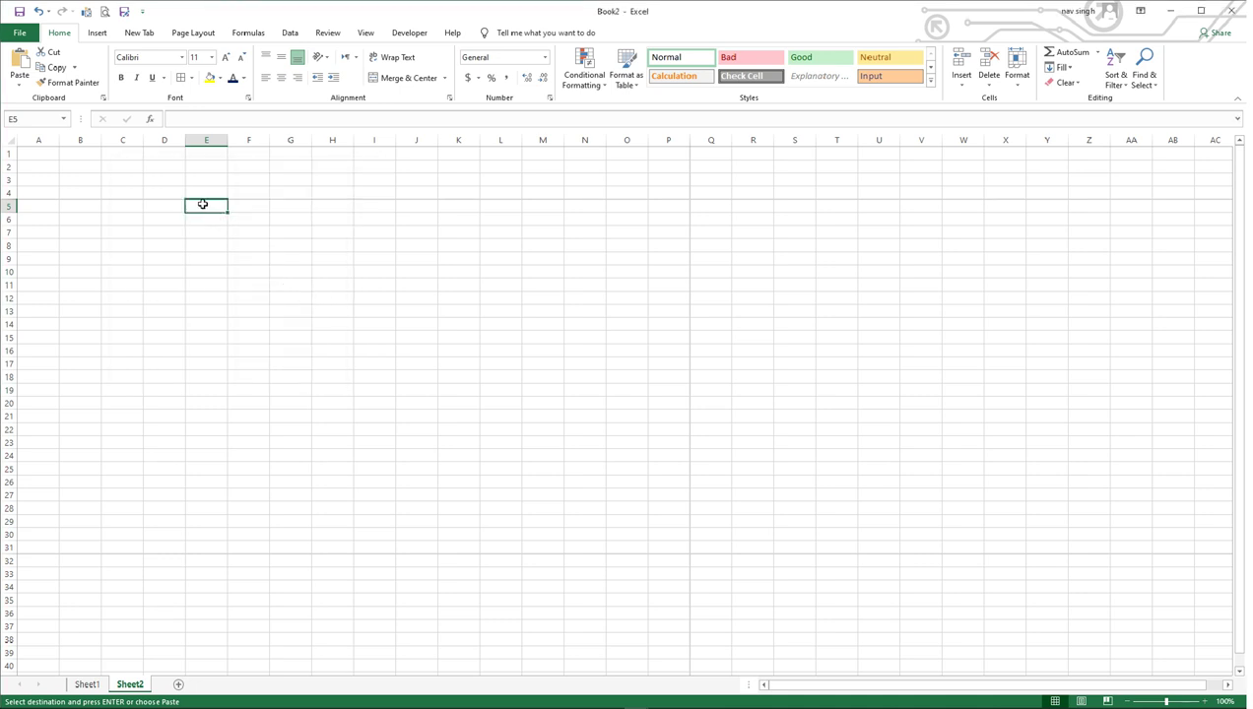
right_click(203, 204)
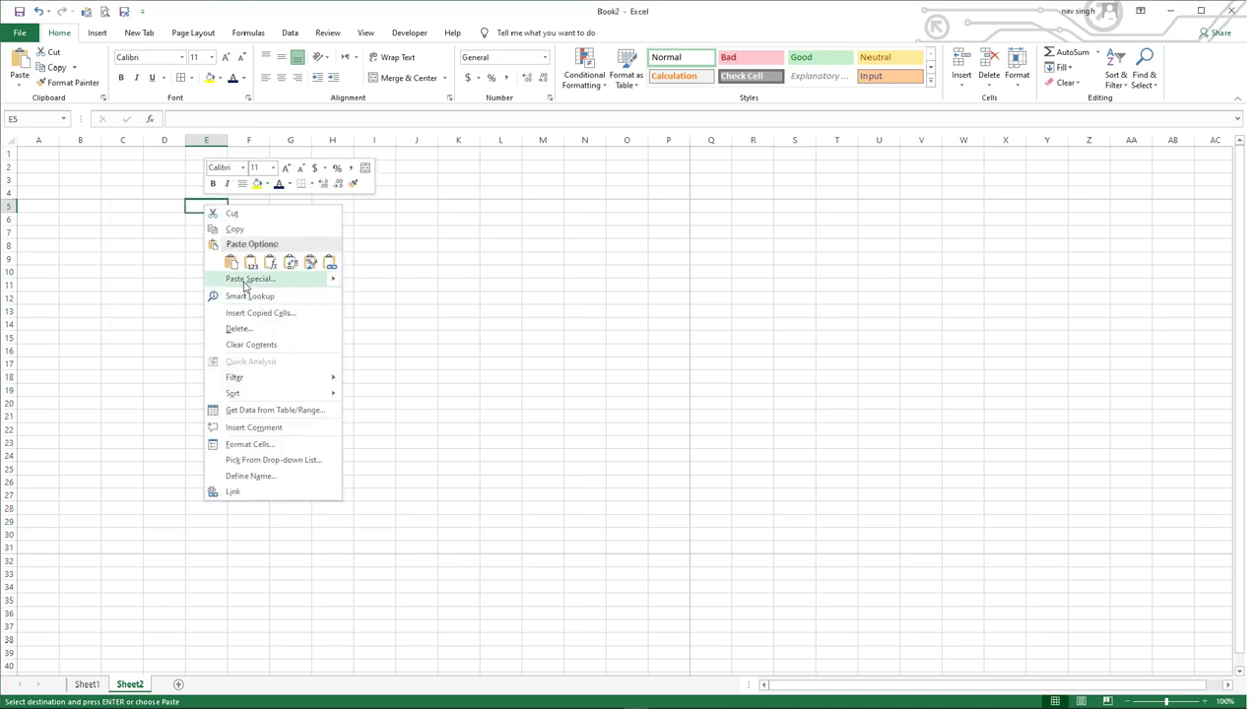
mouse_move(334, 287)
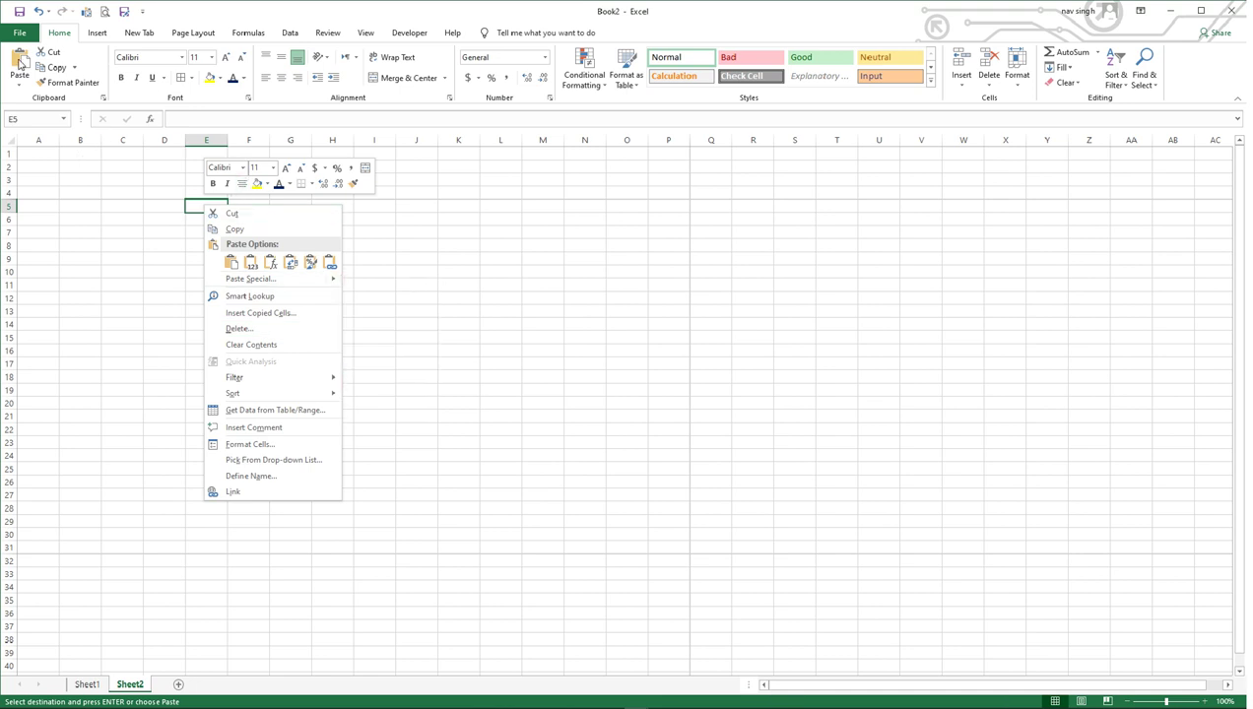
Step: Paste the copied block at E5 of Sheet2, then return to Sheet1
left_click(192, 209)
left_click(22, 88)
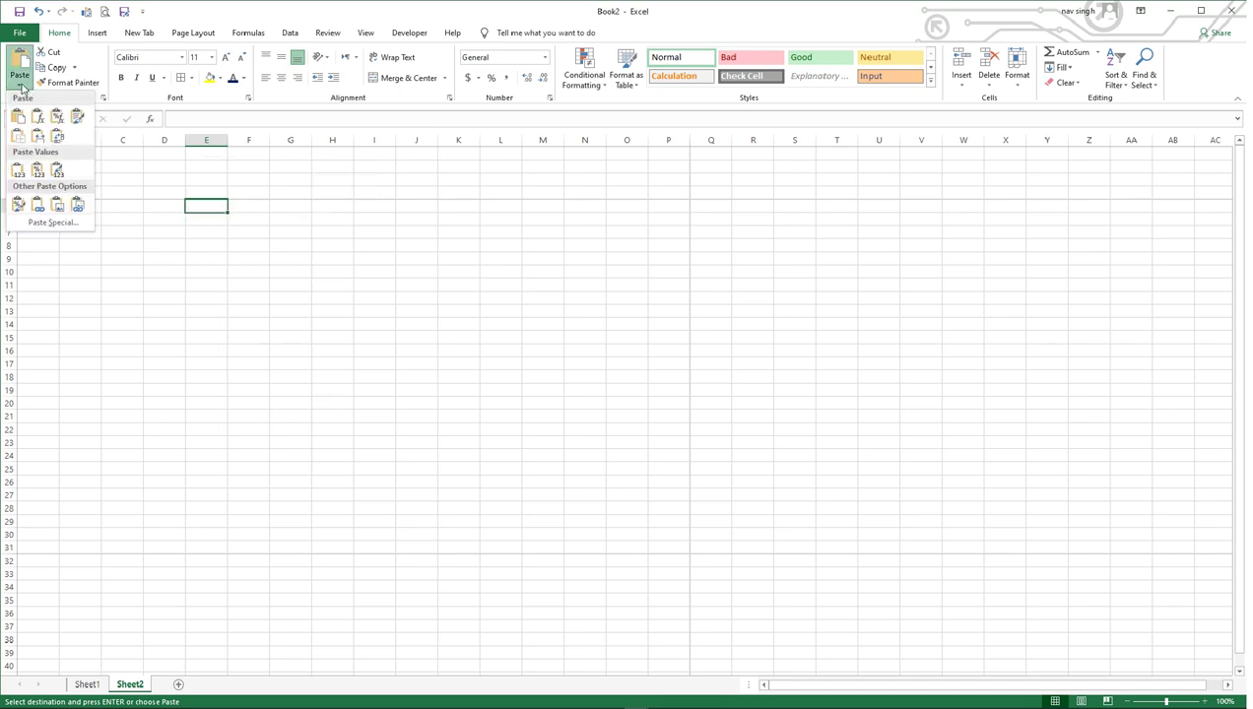
left_click(206, 215)
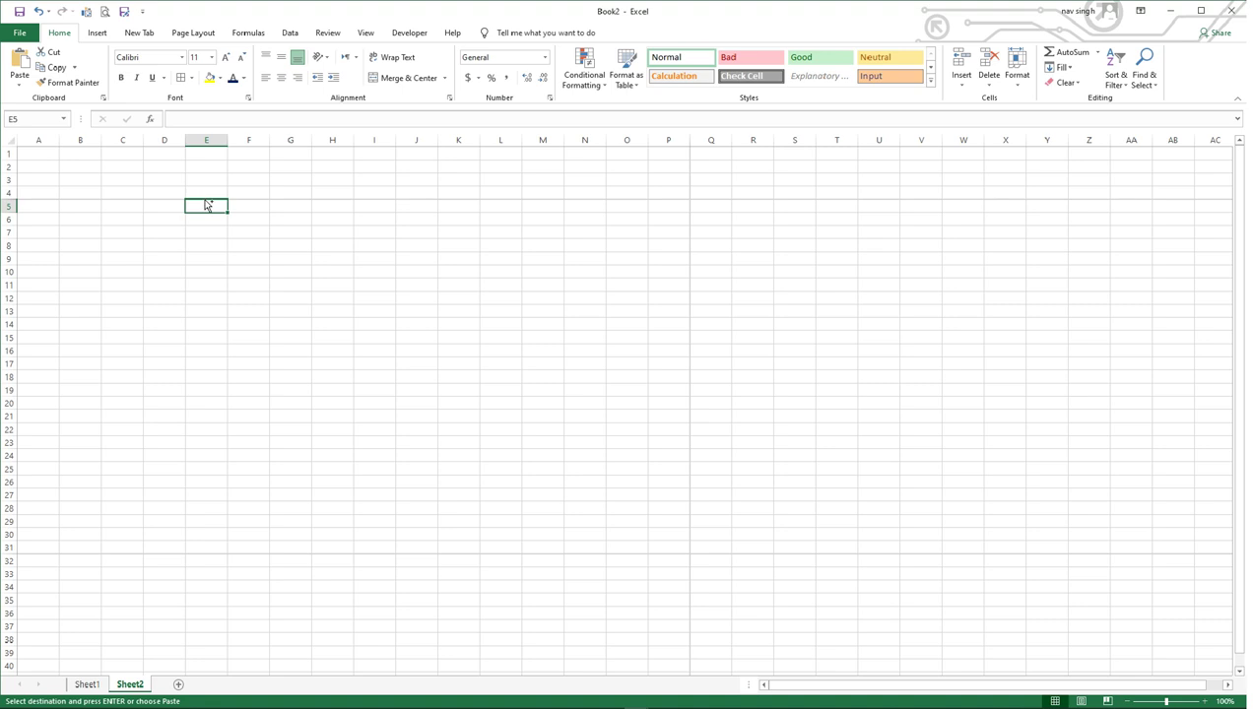
key("ctrl+v")
key("ctrl")
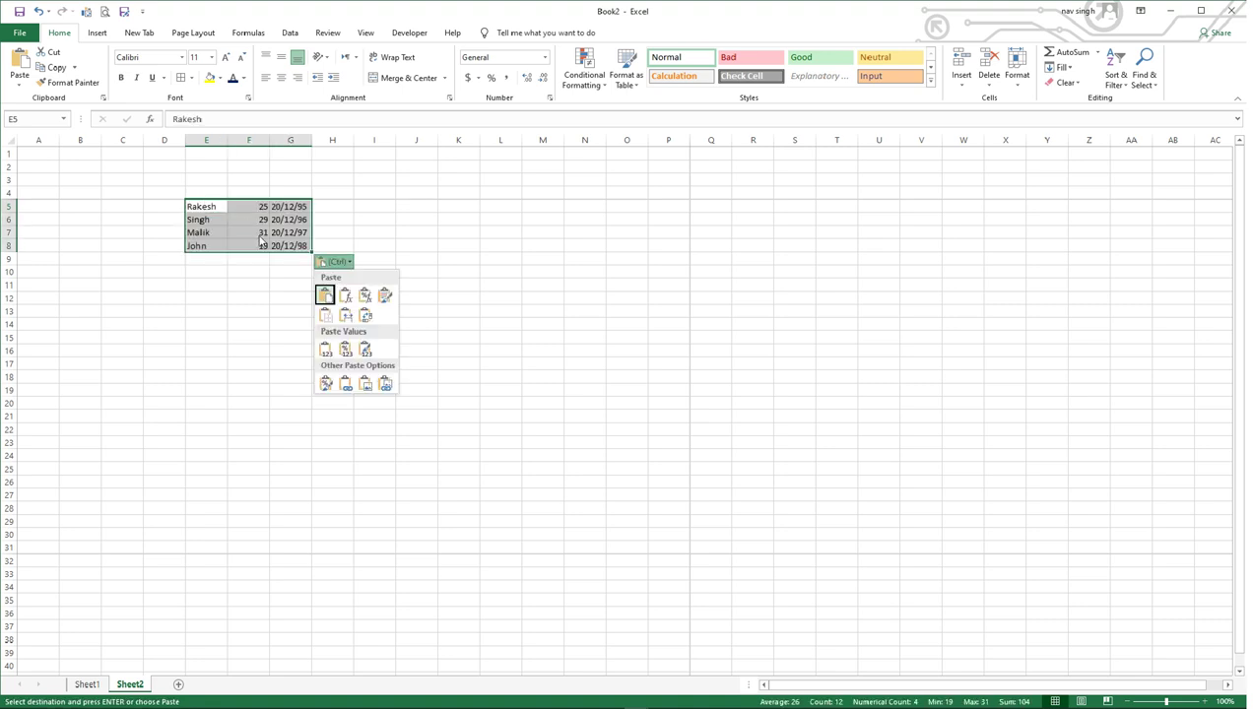
key("Escape")
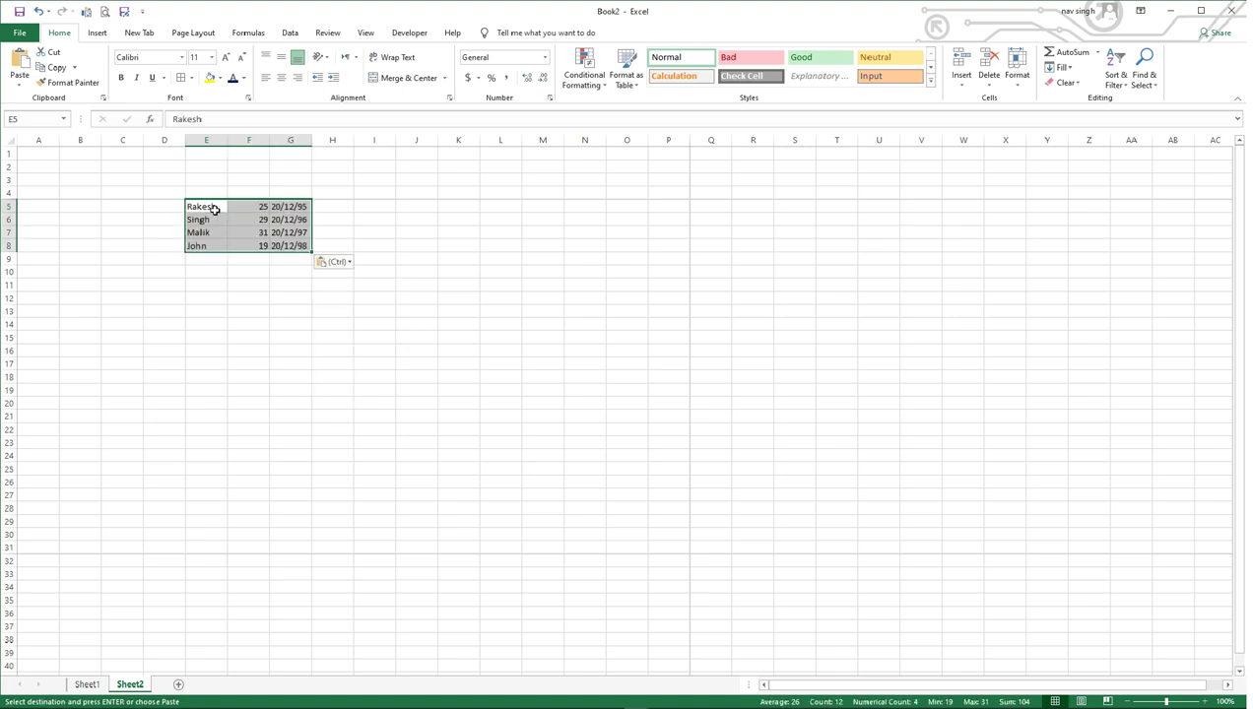
left_click(86, 684)
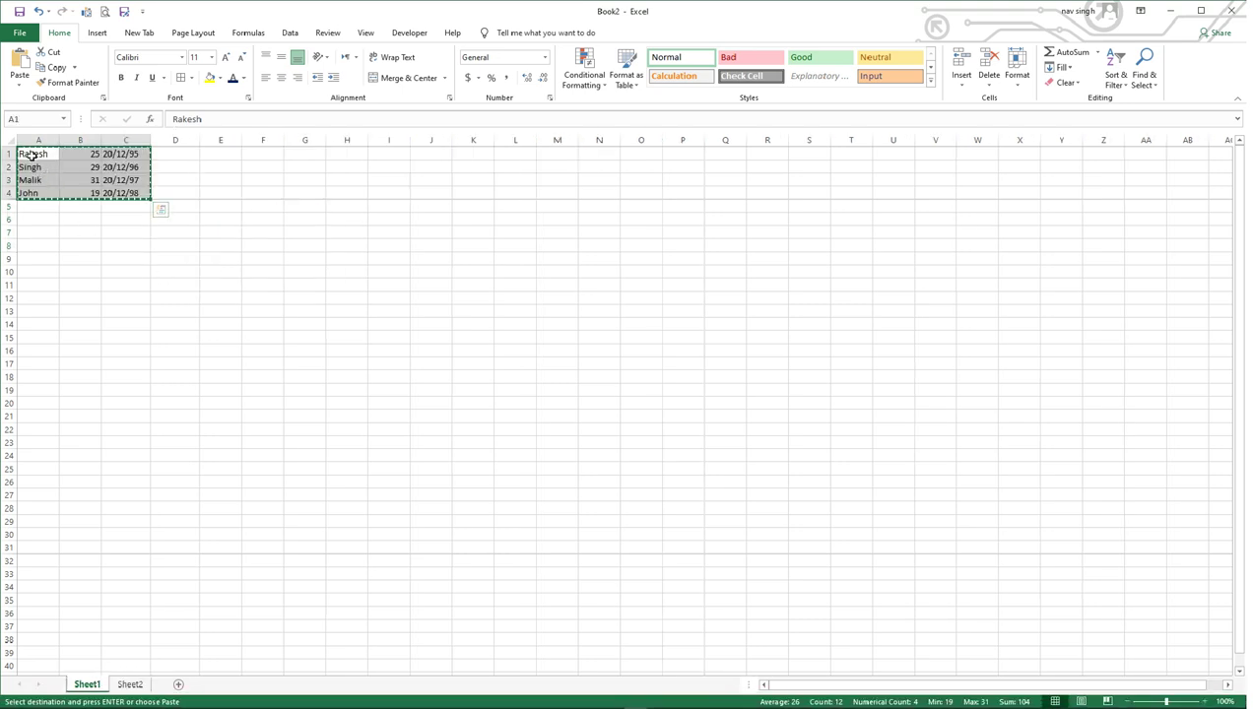
Step: Cut the names, ages and dates in A1:C4 and pick J17 as the paste destination
left_click_drag(33, 155, 126, 190)
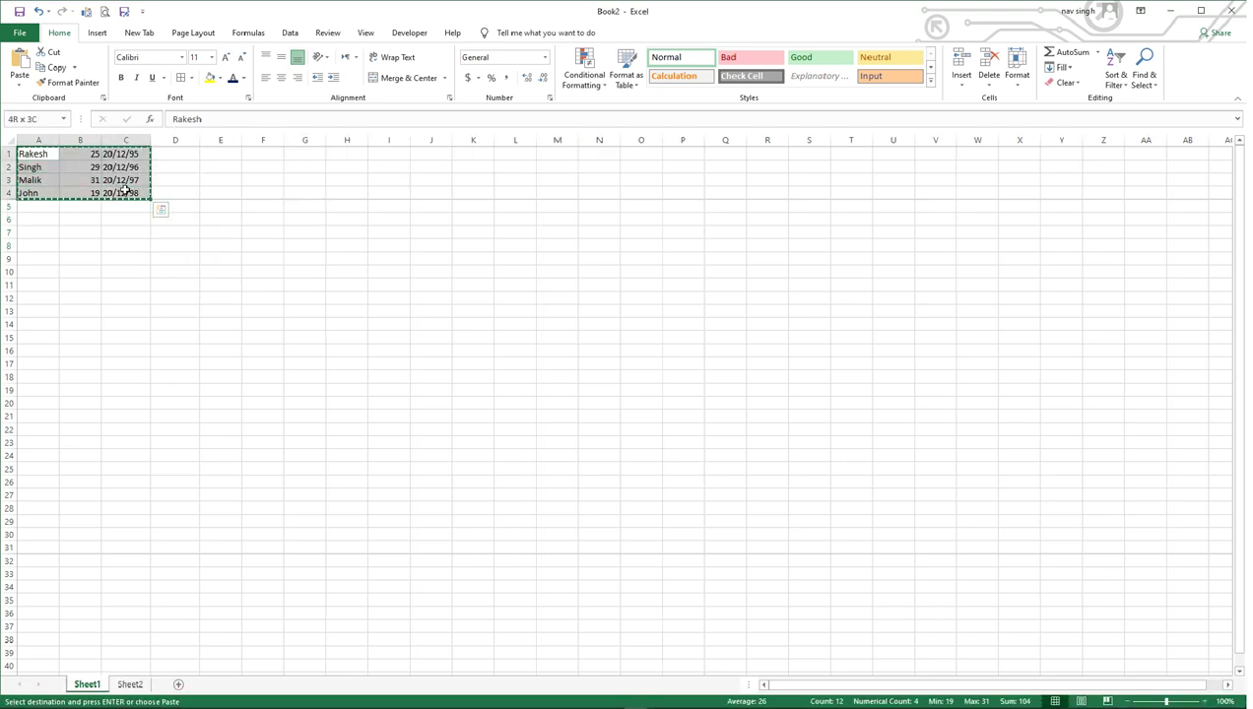
right_click(51, 155)
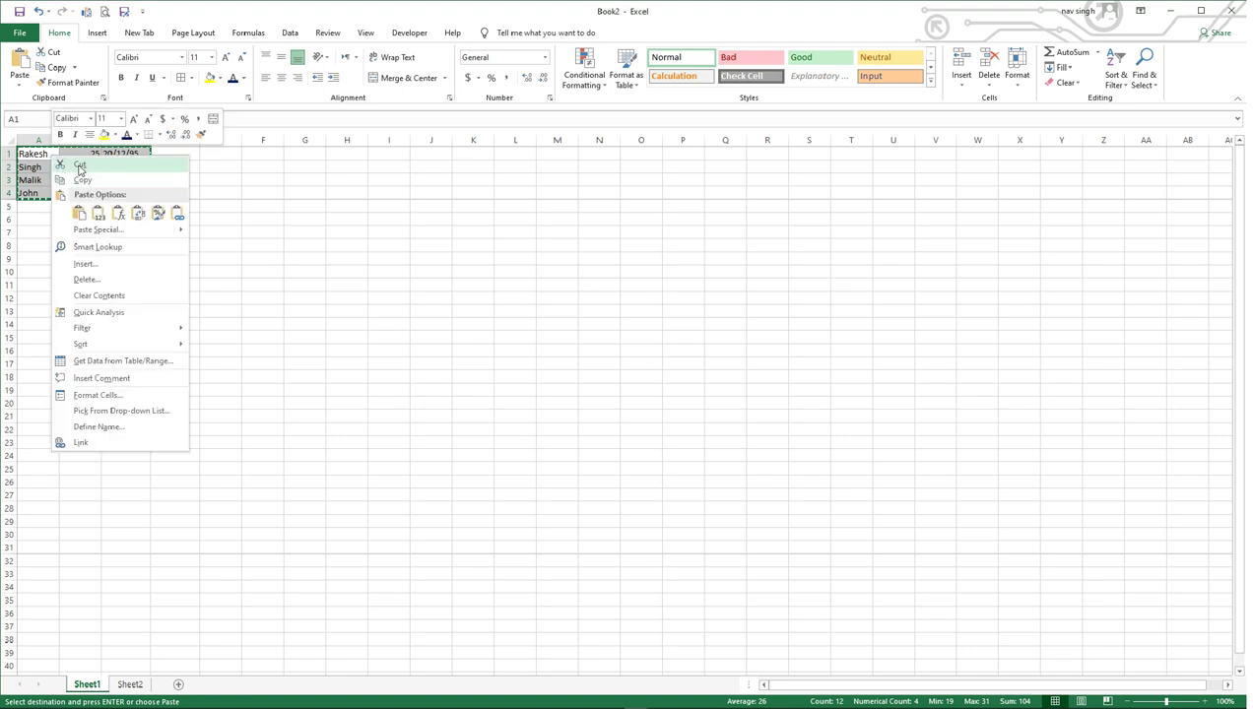
key("Escape")
left_click_drag(35, 155, 115, 194)
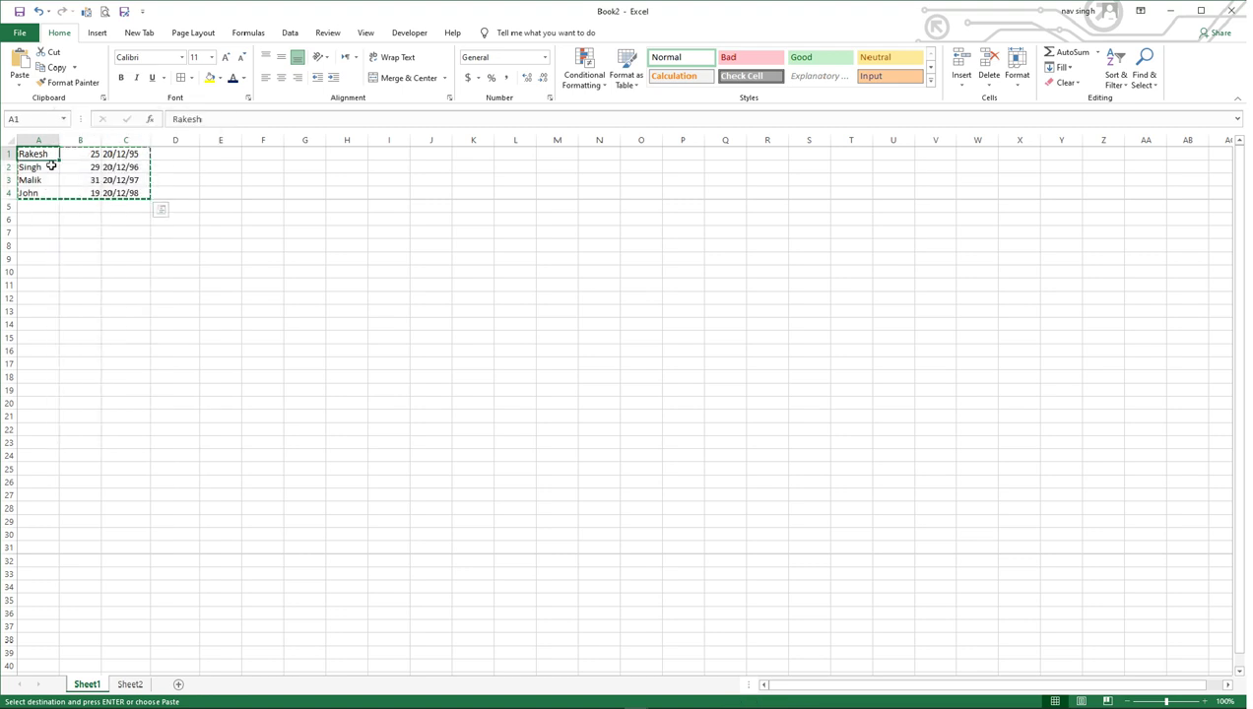
left_click(106, 232)
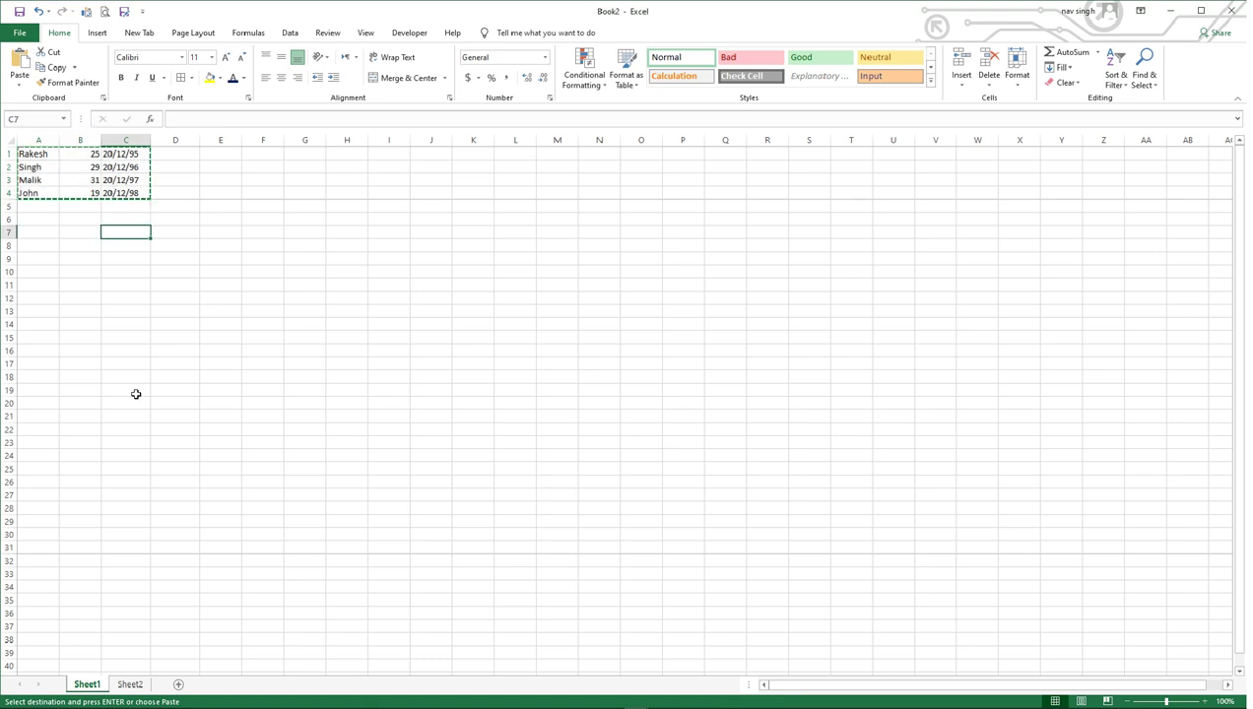
left_click(434, 361)
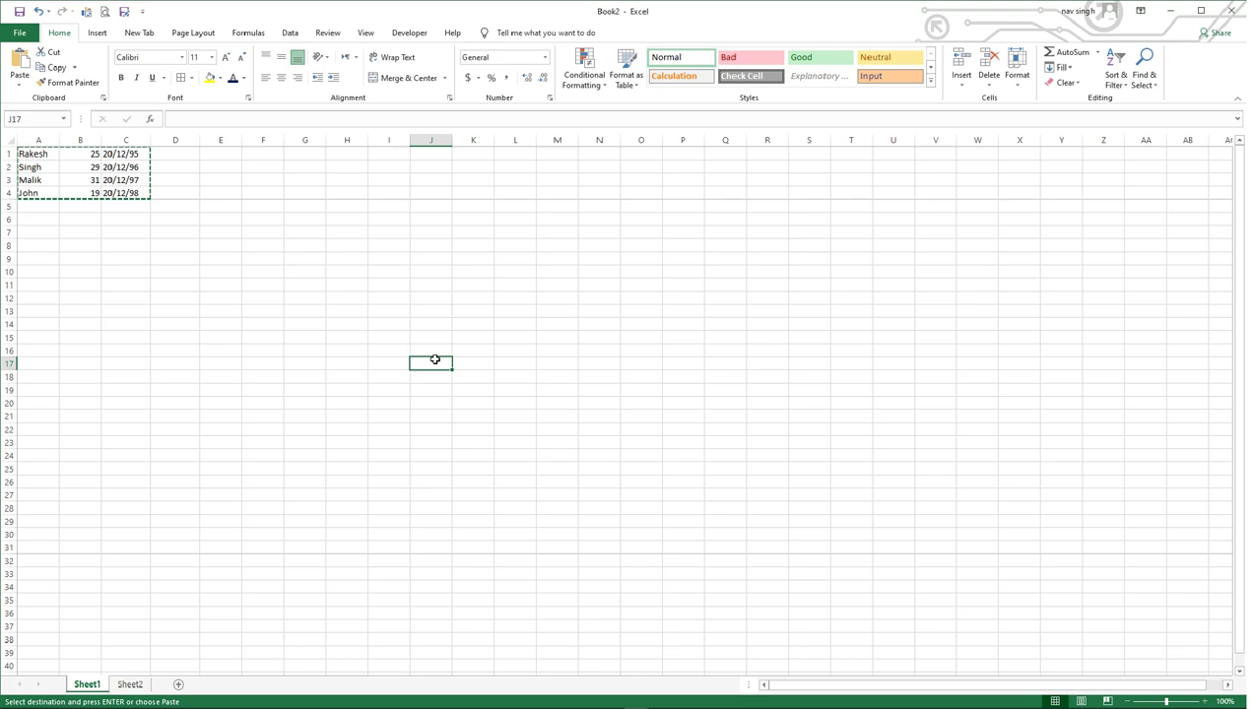
Step: Paste the cut block at J17, confirming it fills J17:L20 and A1:C4 is empty
key("ctrl+v")
left_click_drag(48, 154, 132, 199)
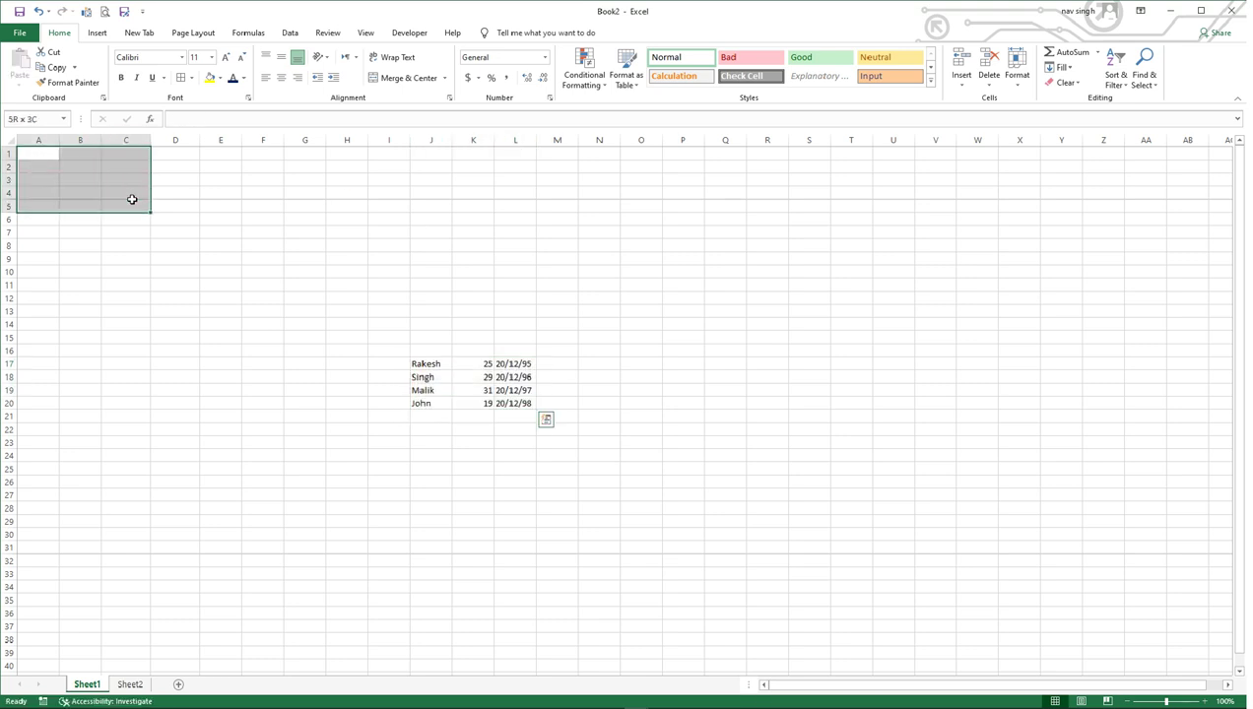
left_click(179, 307)
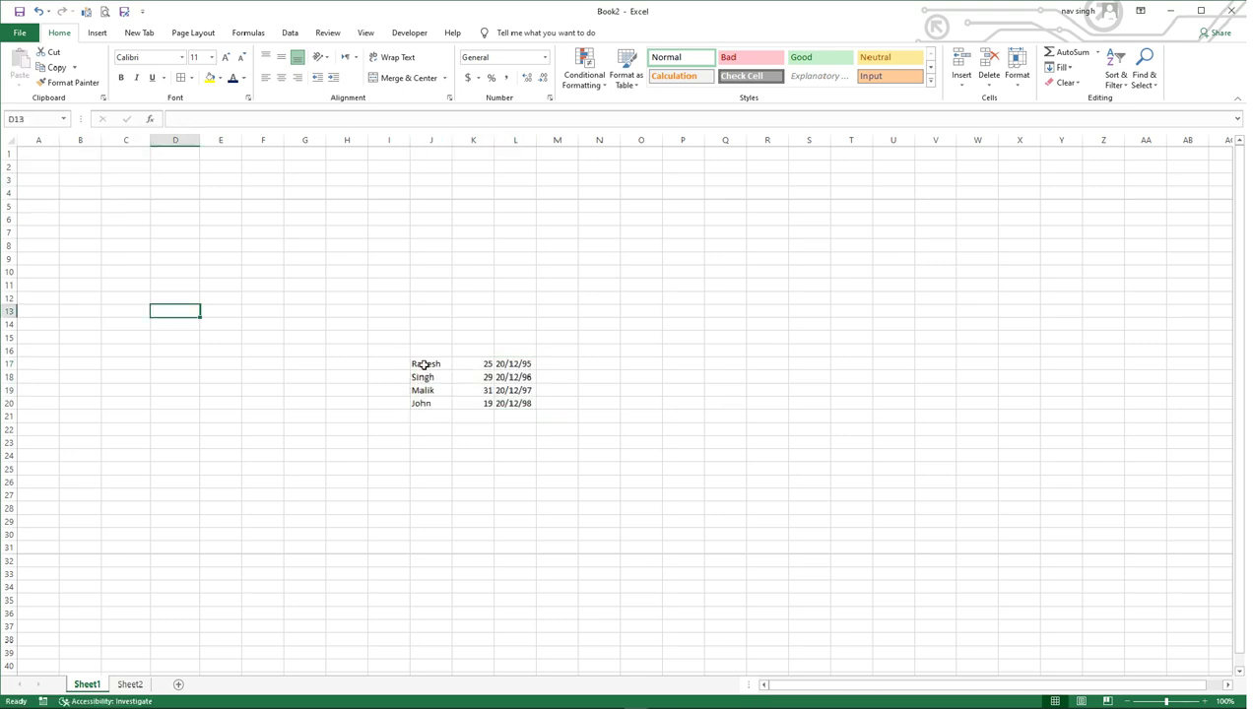
left_click_drag(424, 365, 506, 405)
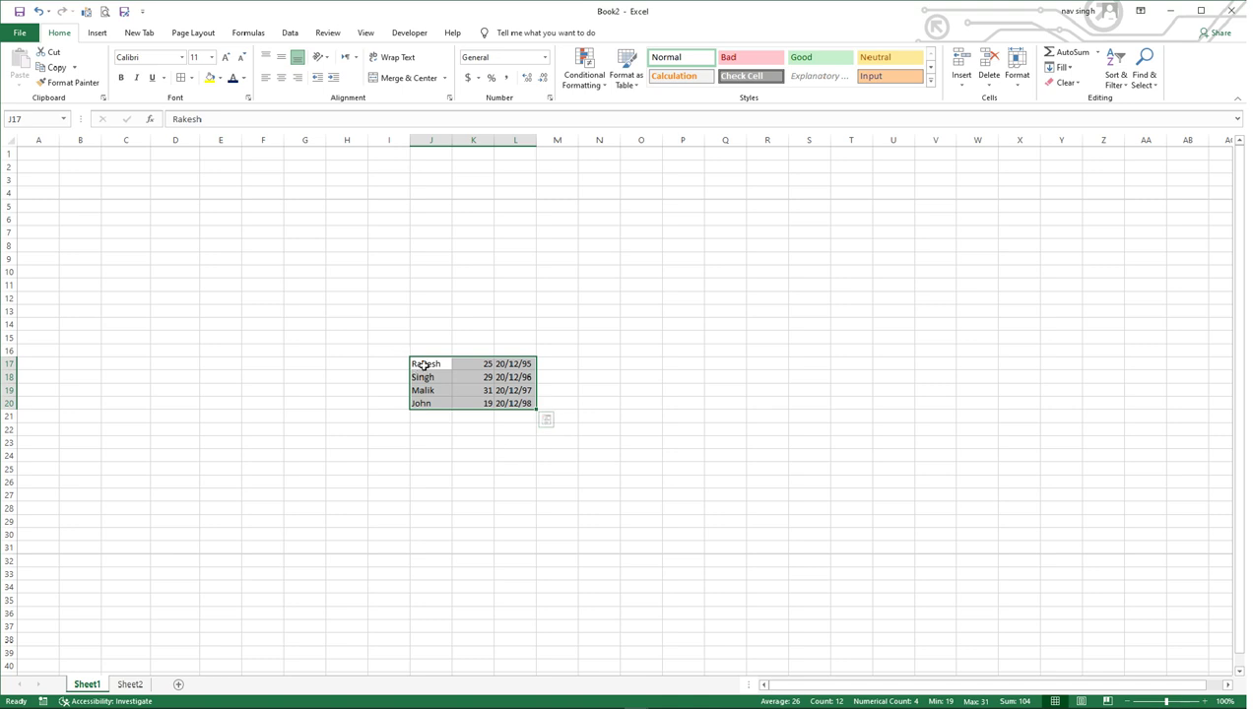
left_click_drag(424, 364, 510, 399)
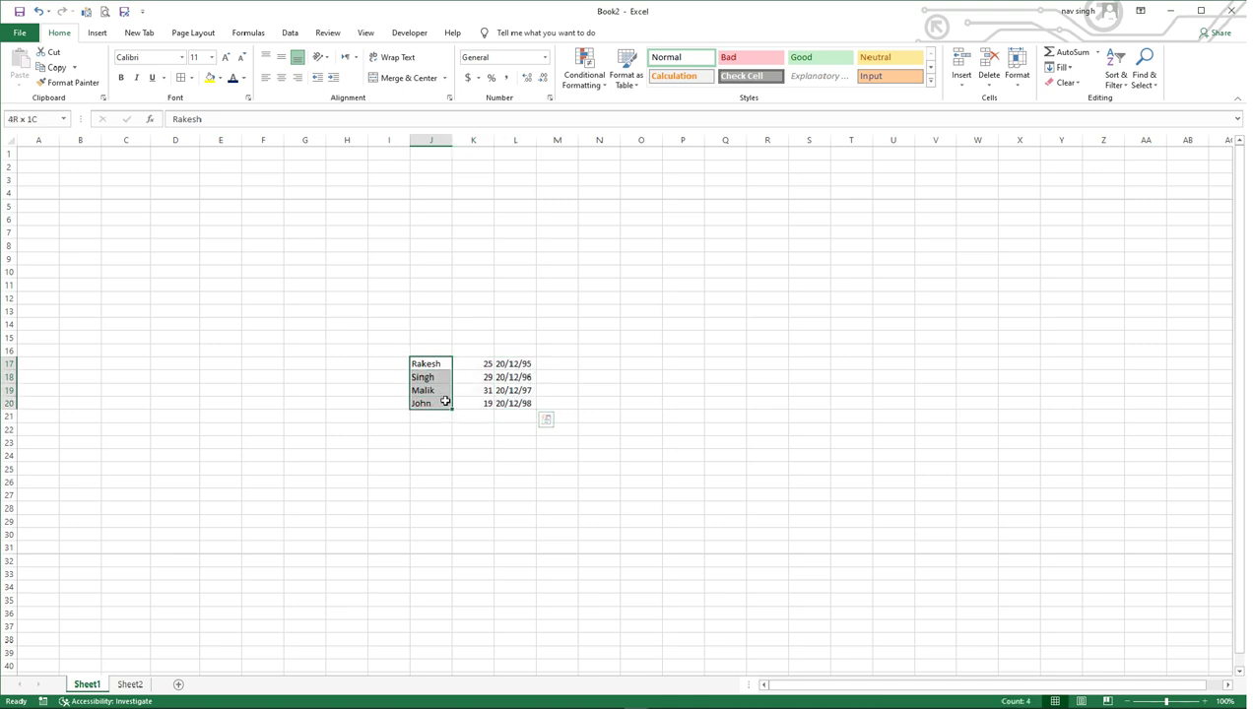
left_click_drag(420, 364, 512, 404)
left_click_drag(423, 363, 512, 397)
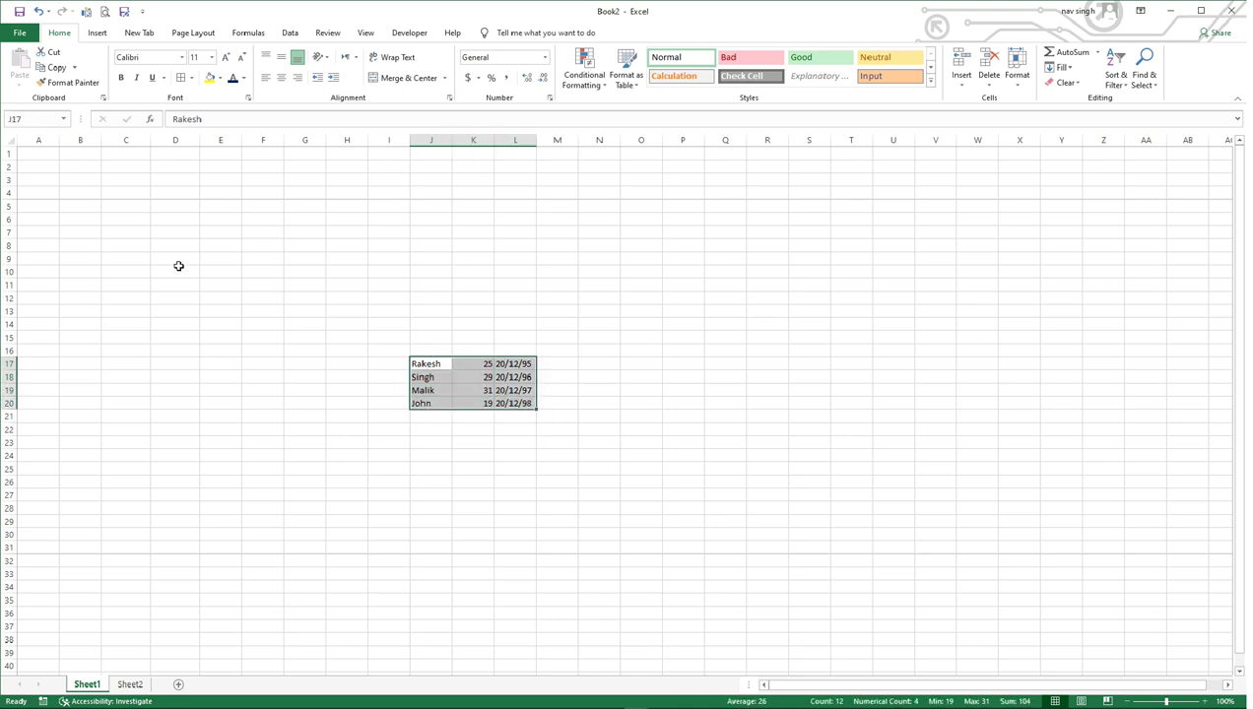
scroll(156, 405, "down", 5)
scroll(156, 405, "down", 10)
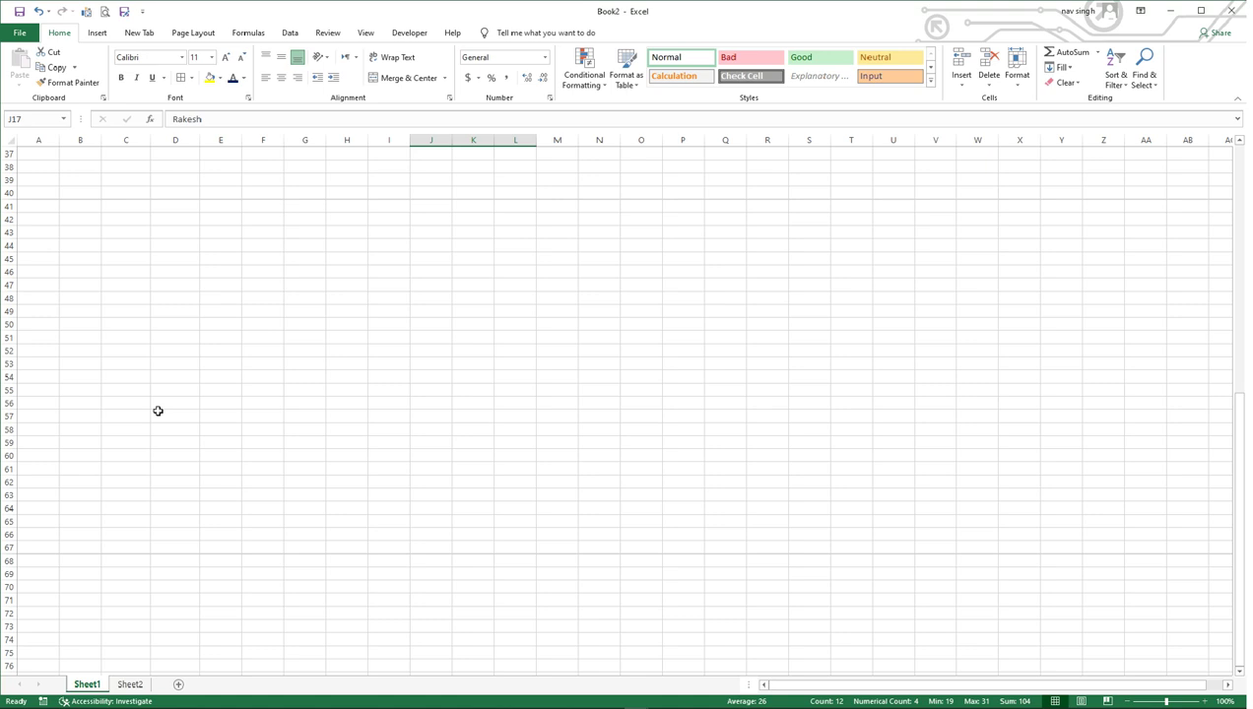
scroll(160, 406, "down", 7)
scroll(178, 412, "down", 7)
scroll(187, 418, "down", 6)
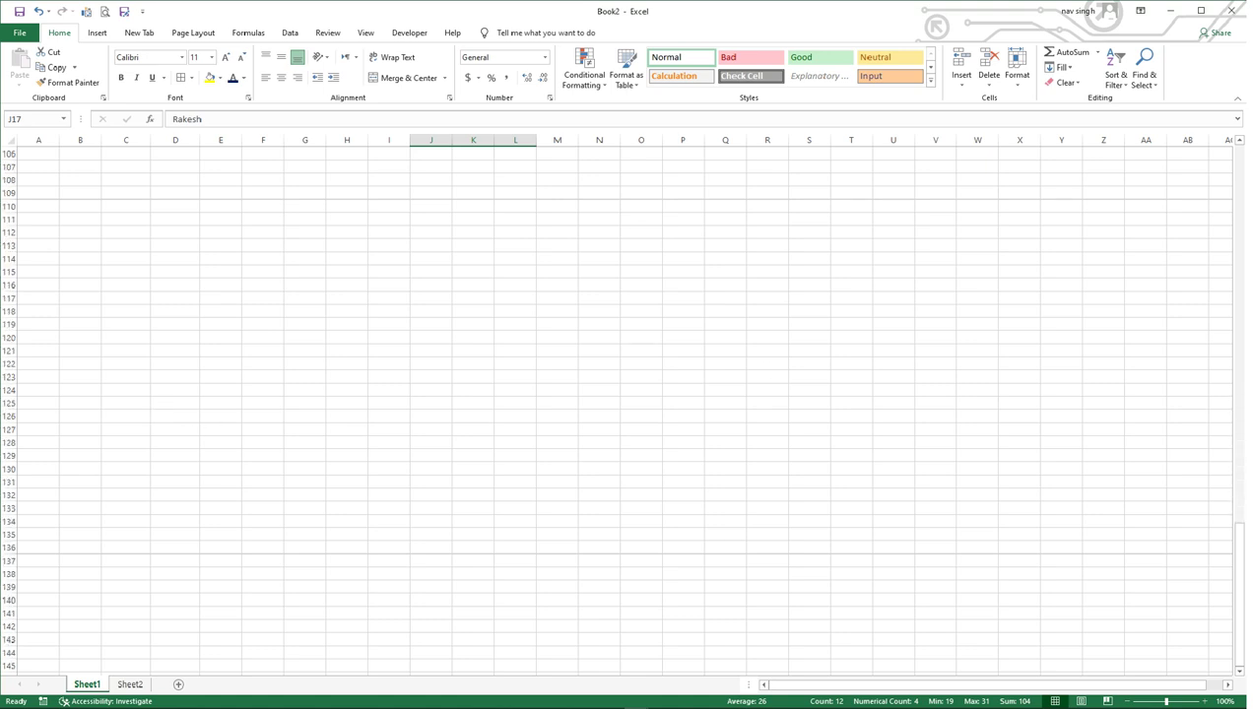
scroll(353, 303, "up", 3)
scroll(352, 302, "up", 13)
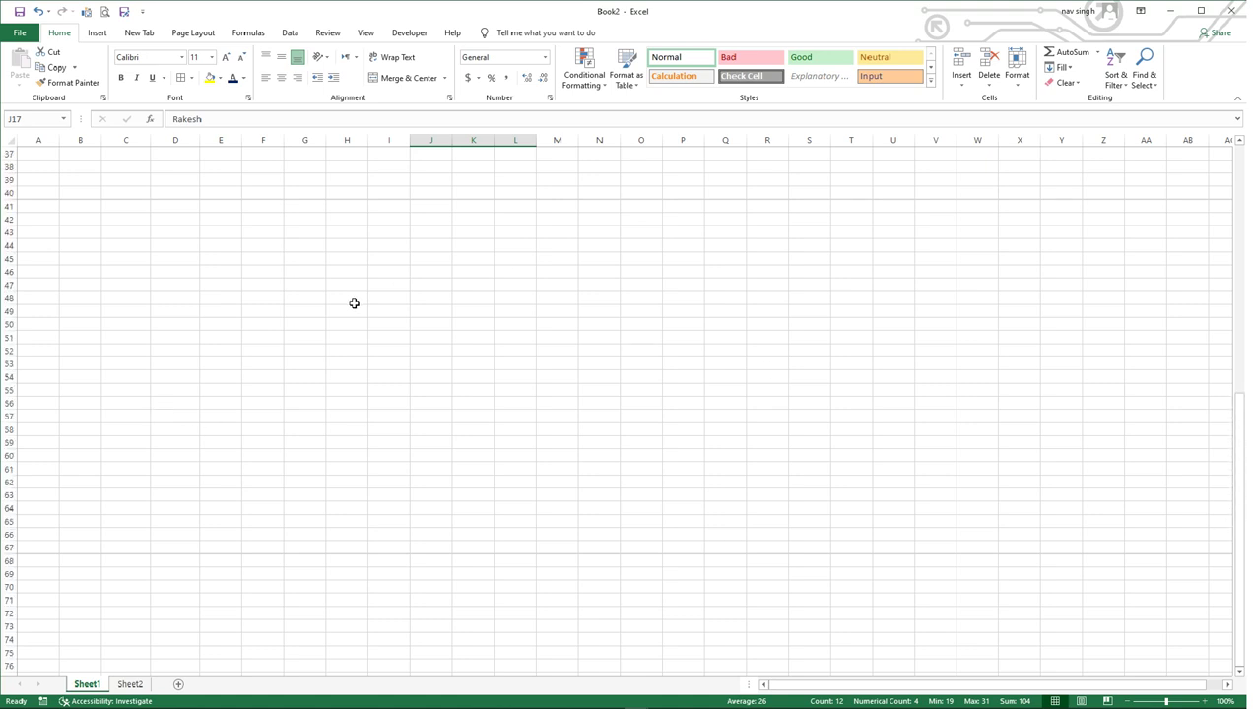
scroll(354, 303, "up", 19)
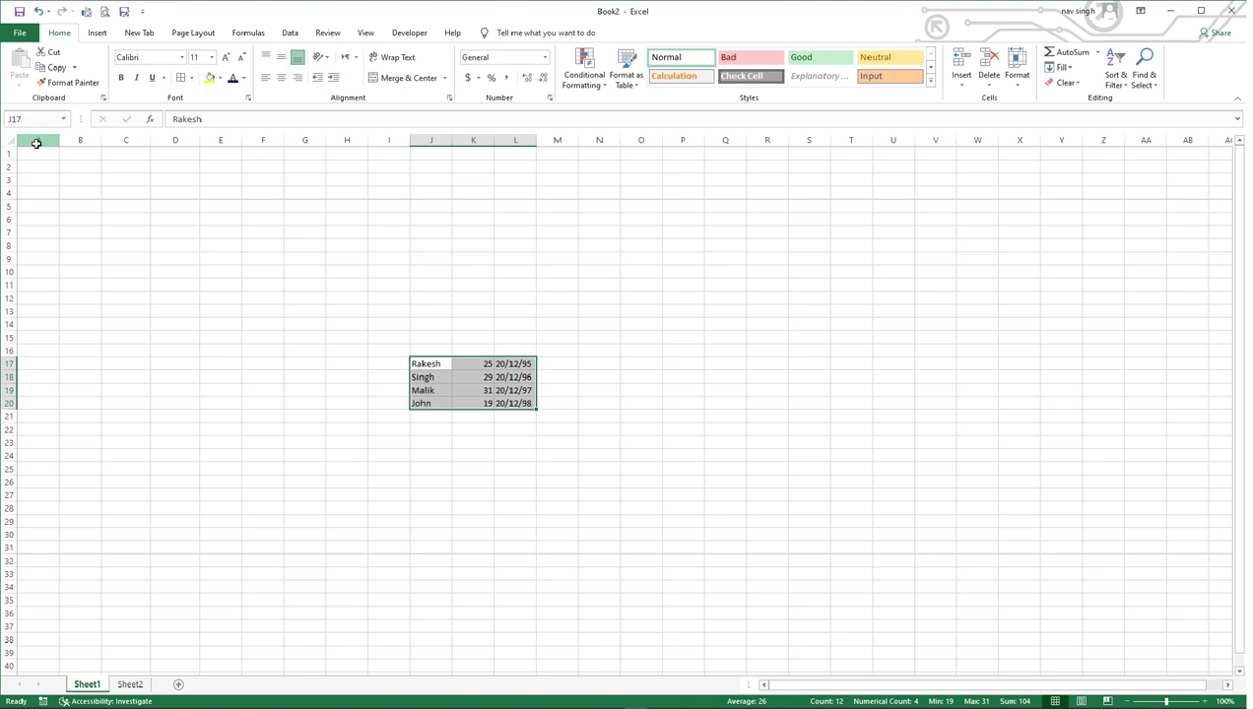
Step: Select the sheet area from column A across to the far columns and copy it
left_click(37, 141)
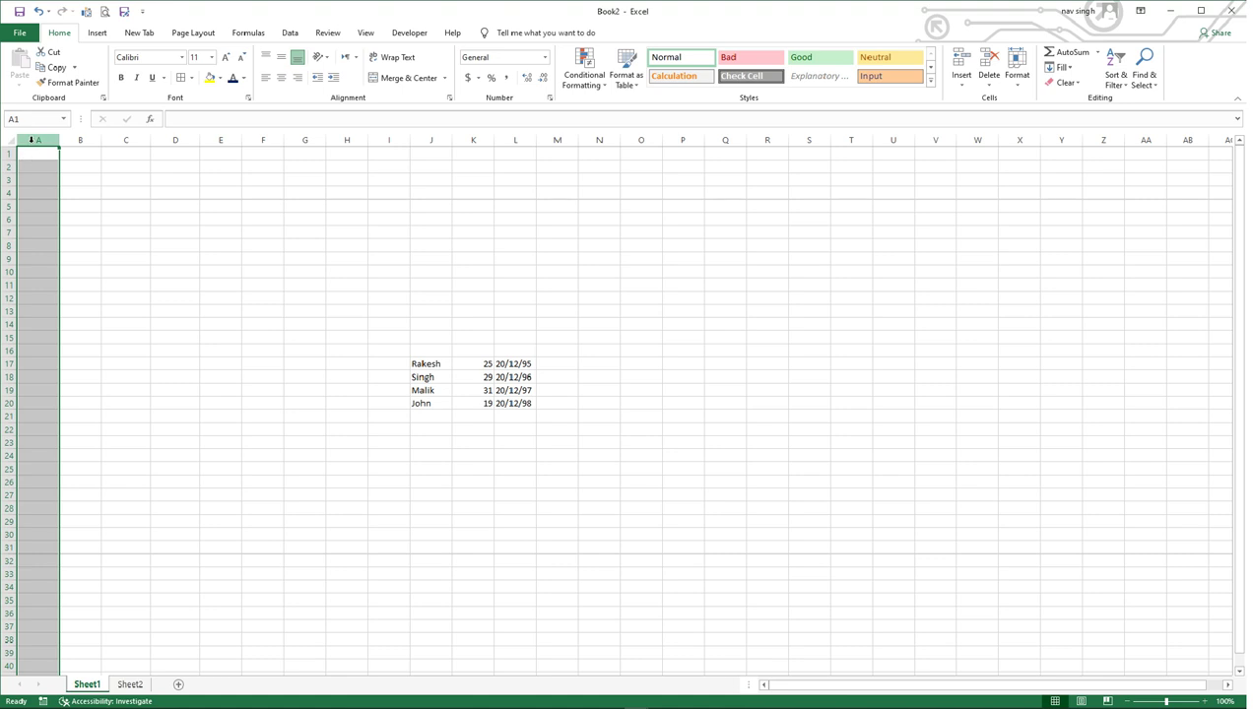
mouse_move(32, 143)
left_mouse_down()
mouse_move(1197, 129)
mouse_move(1239, 144)
left_mouse_up()
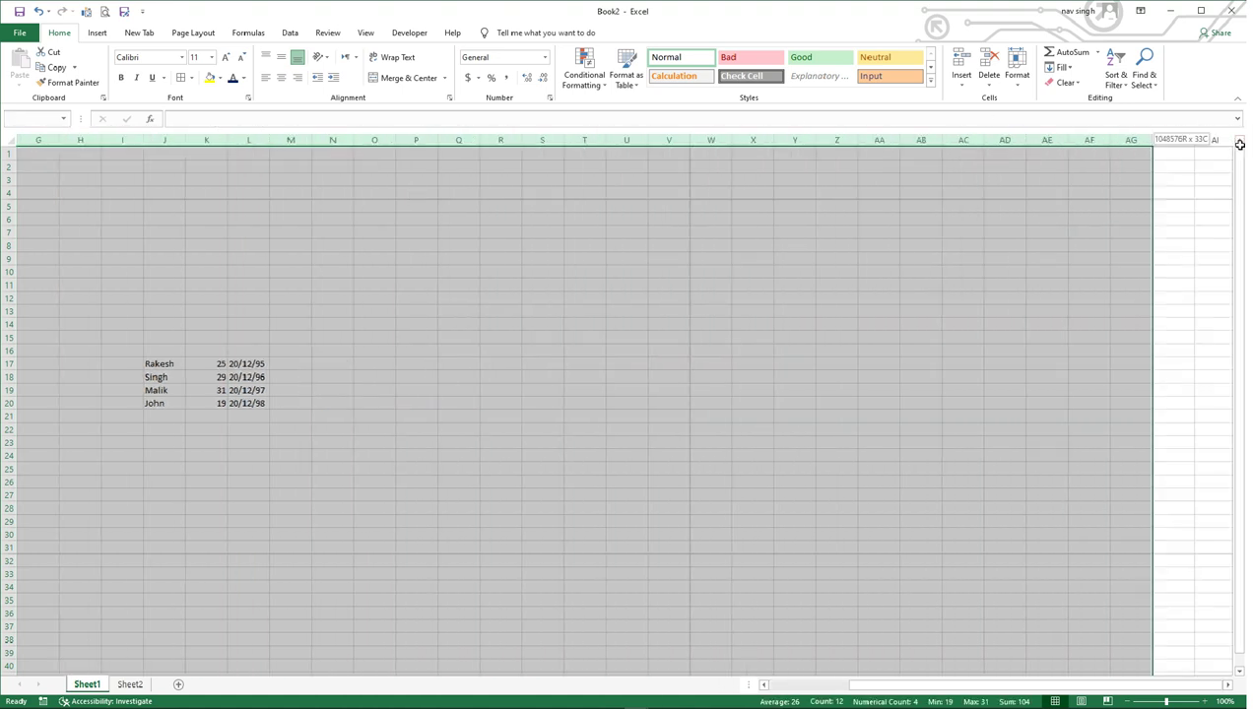
scroll(833, 506, "down", 12)
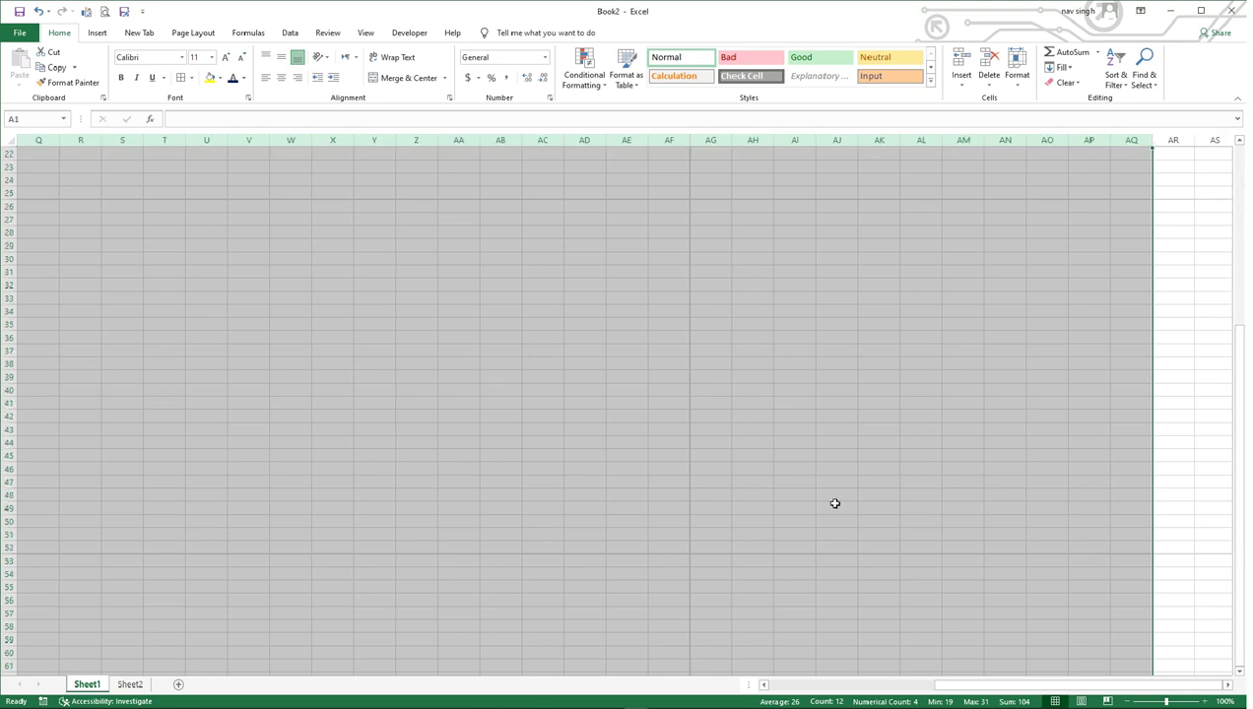
scroll(1211, 492, "down", 15)
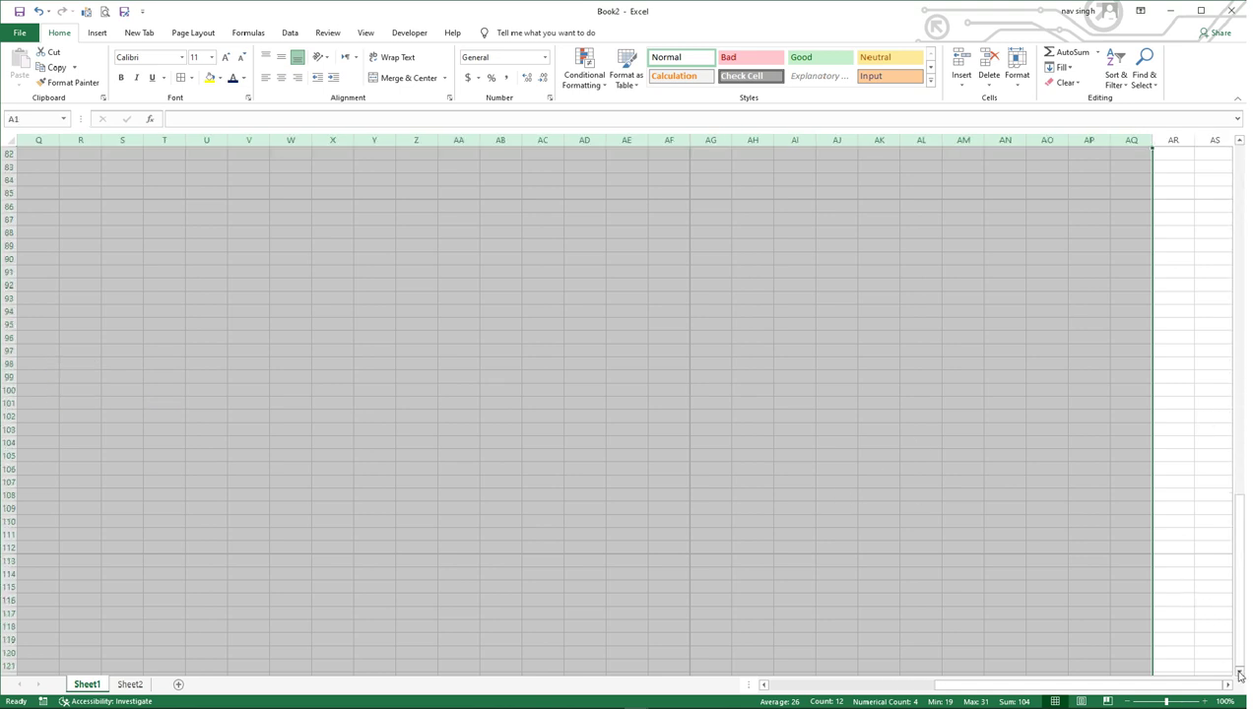
left_click(1239, 674)
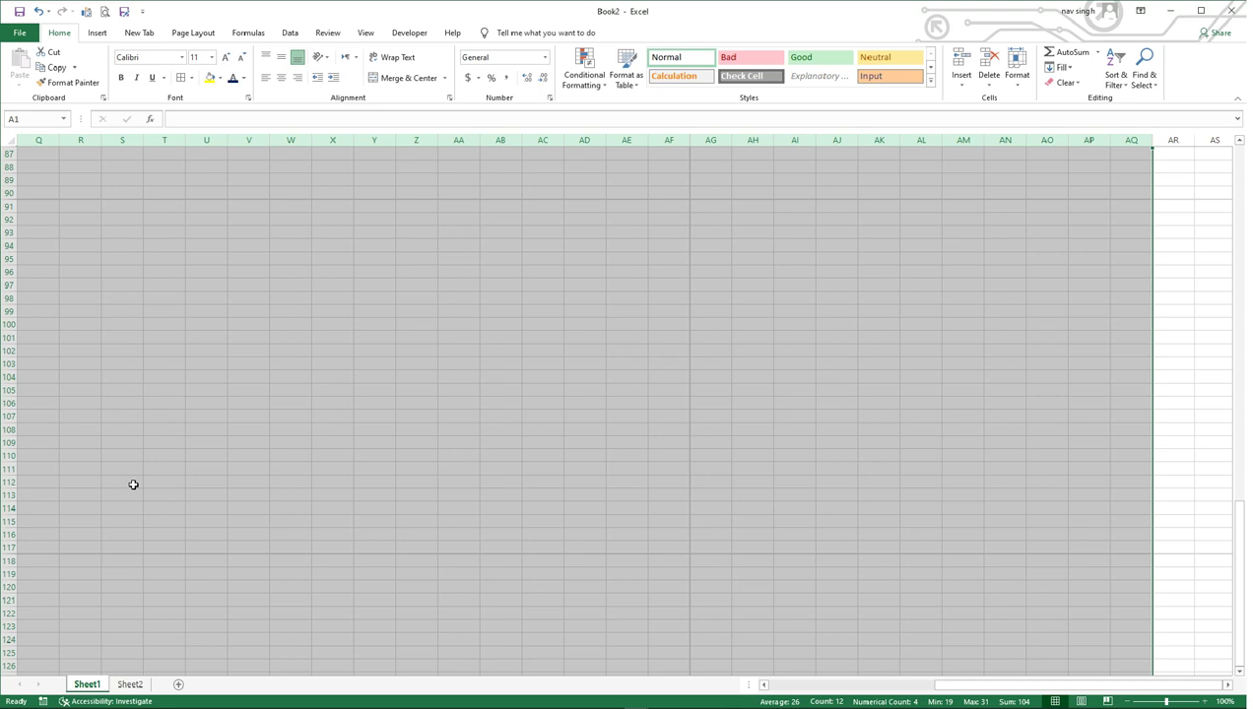
scroll(163, 501, "down", 8)
right_click(285, 332)
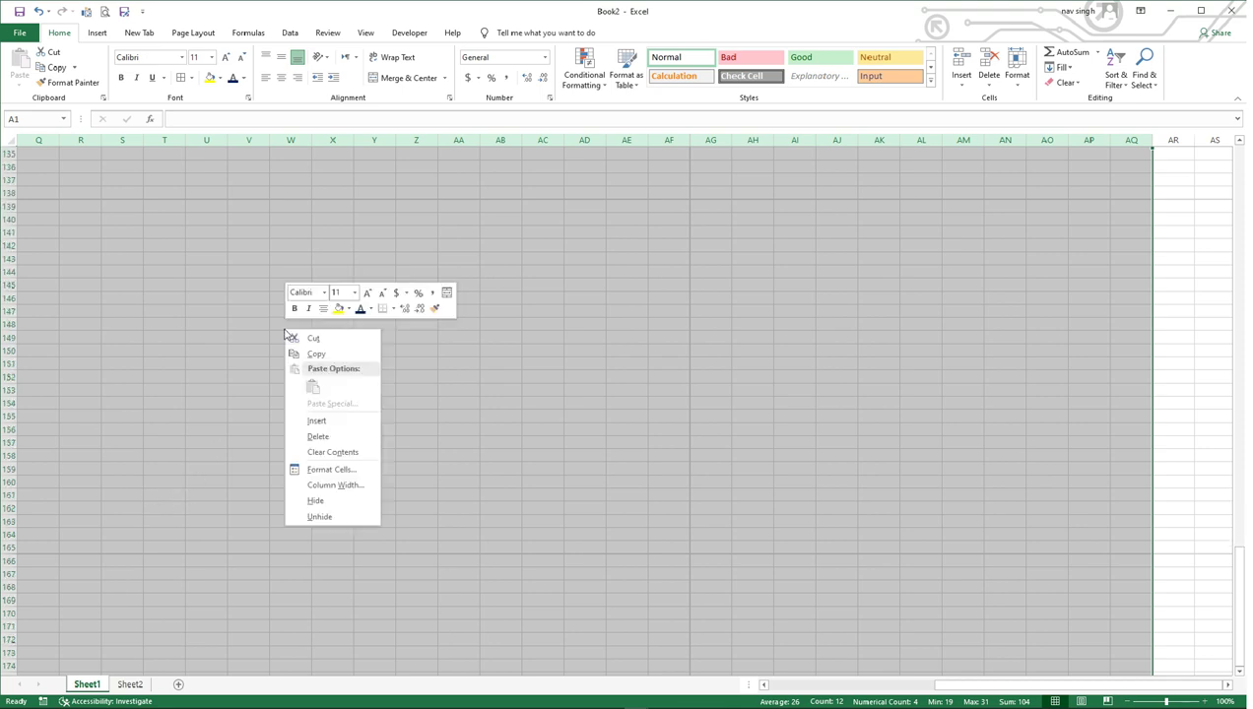
left_click(315, 354)
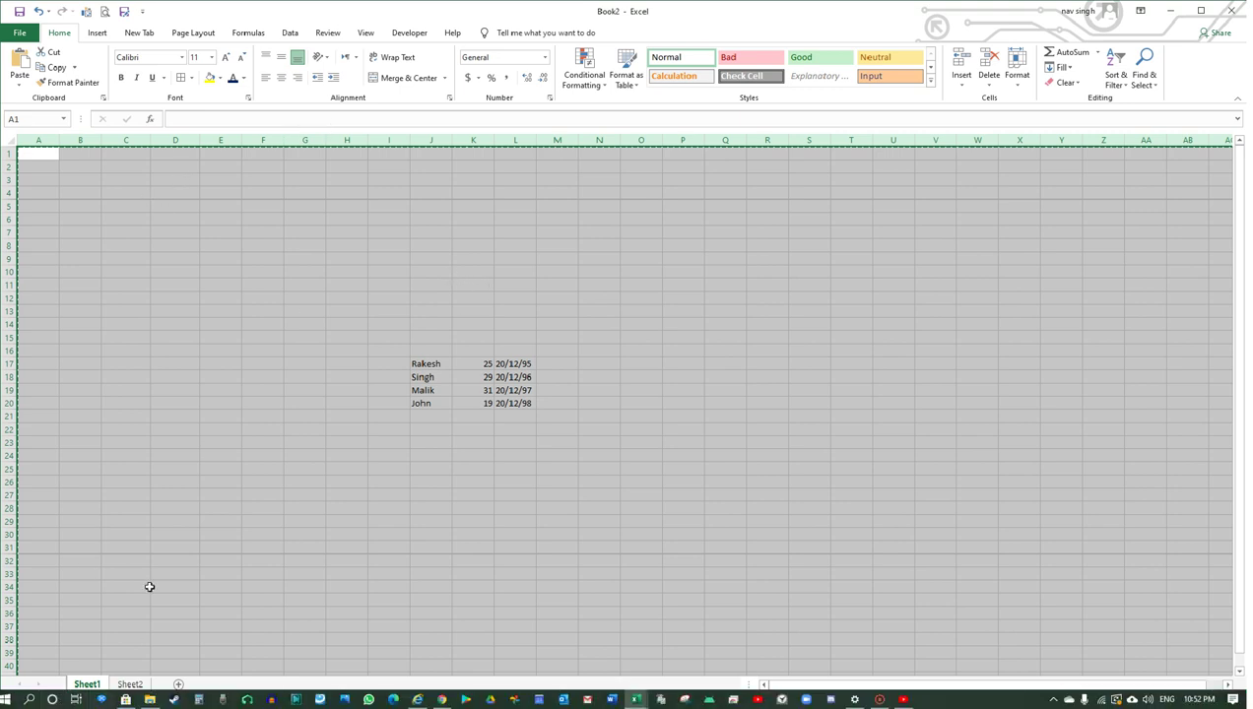
Step: Select rows 1, 2 and 3 in turn, ending on cell J17 holding Rakesh
left_click(105, 470)
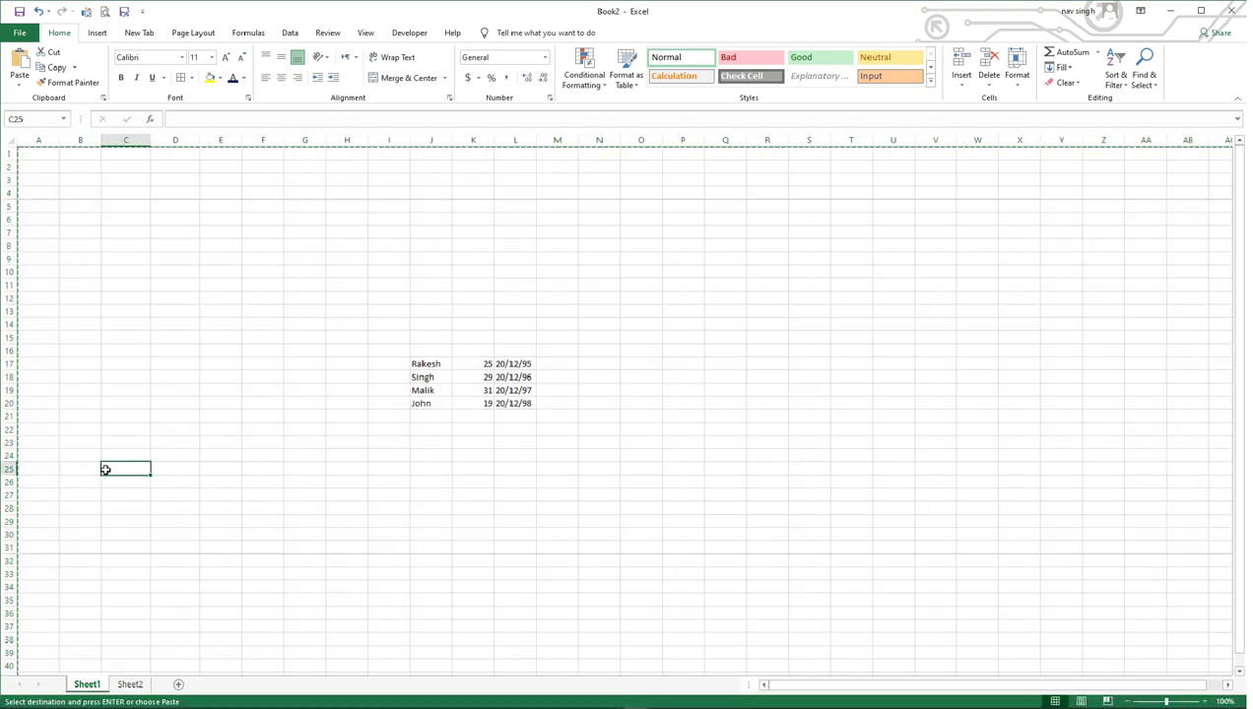
left_click(6, 155)
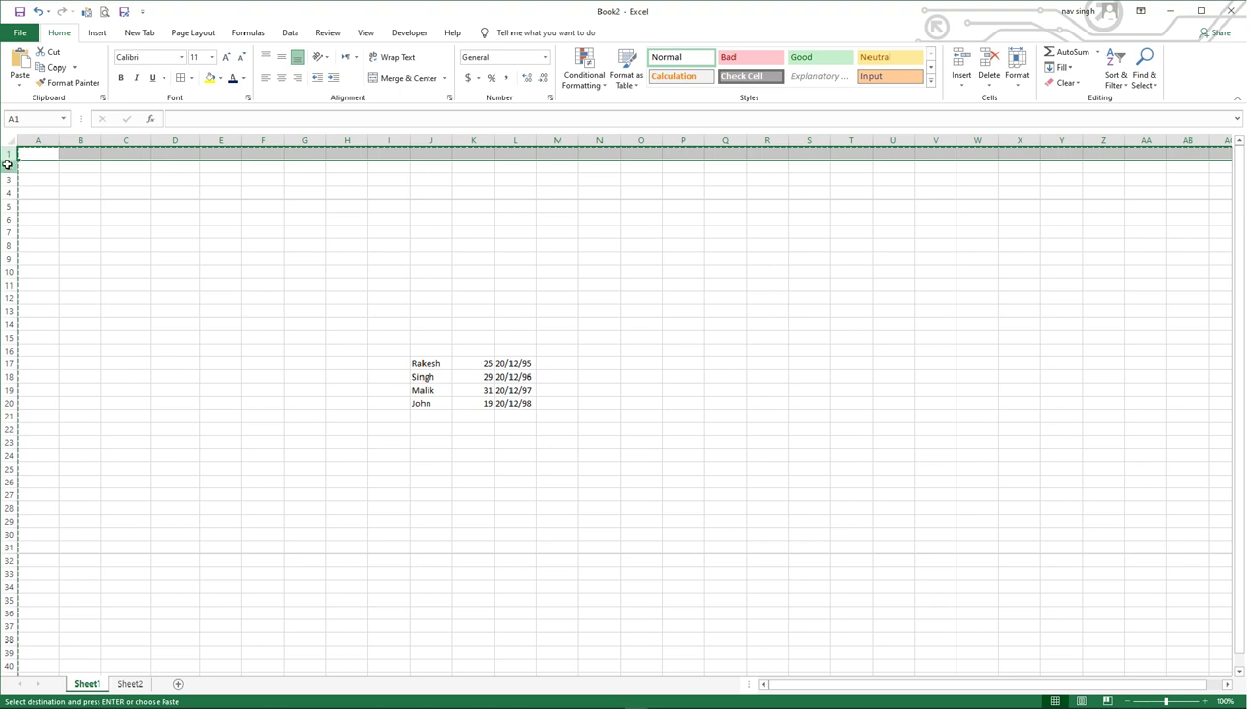
left_click(6, 167)
left_click(6, 180)
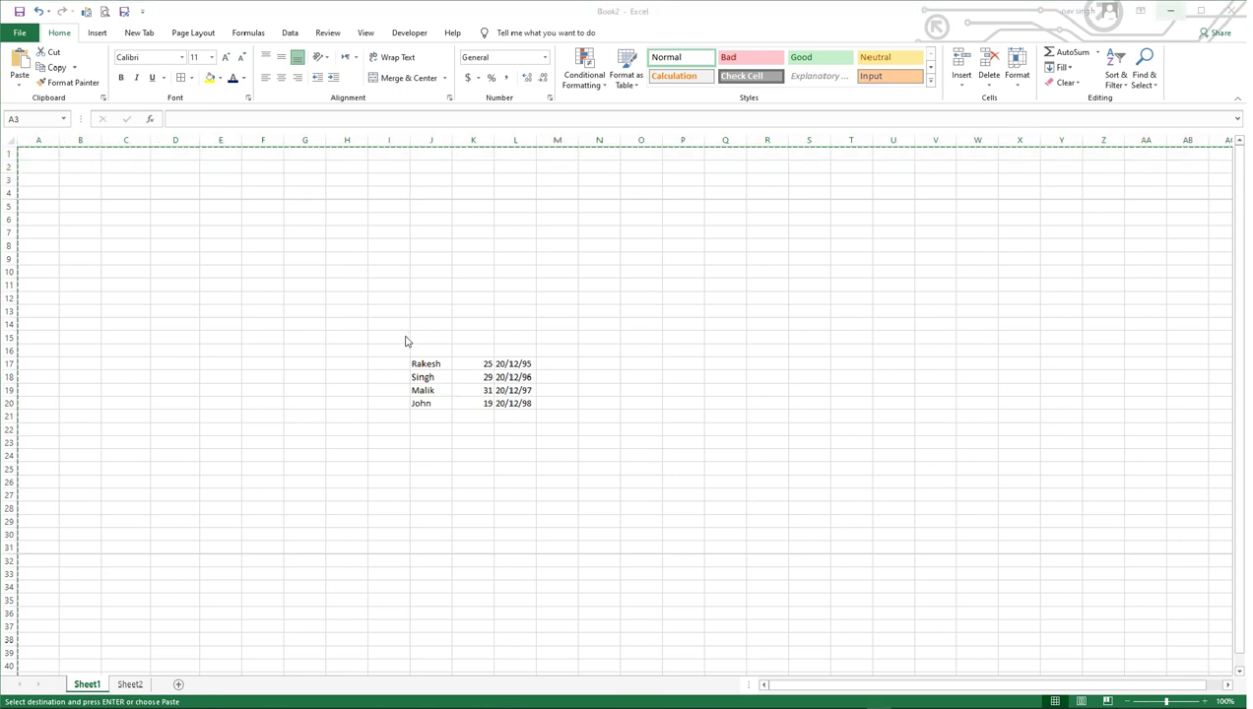
left_click(423, 364)
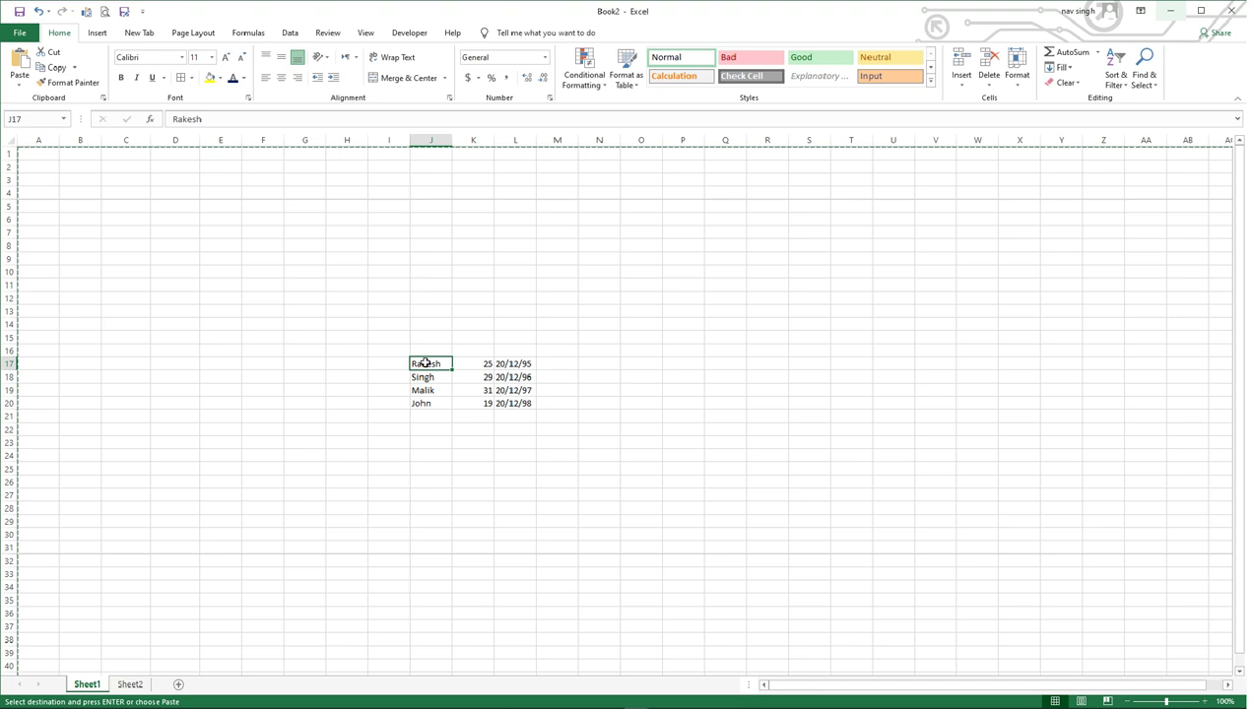
key("Delete")
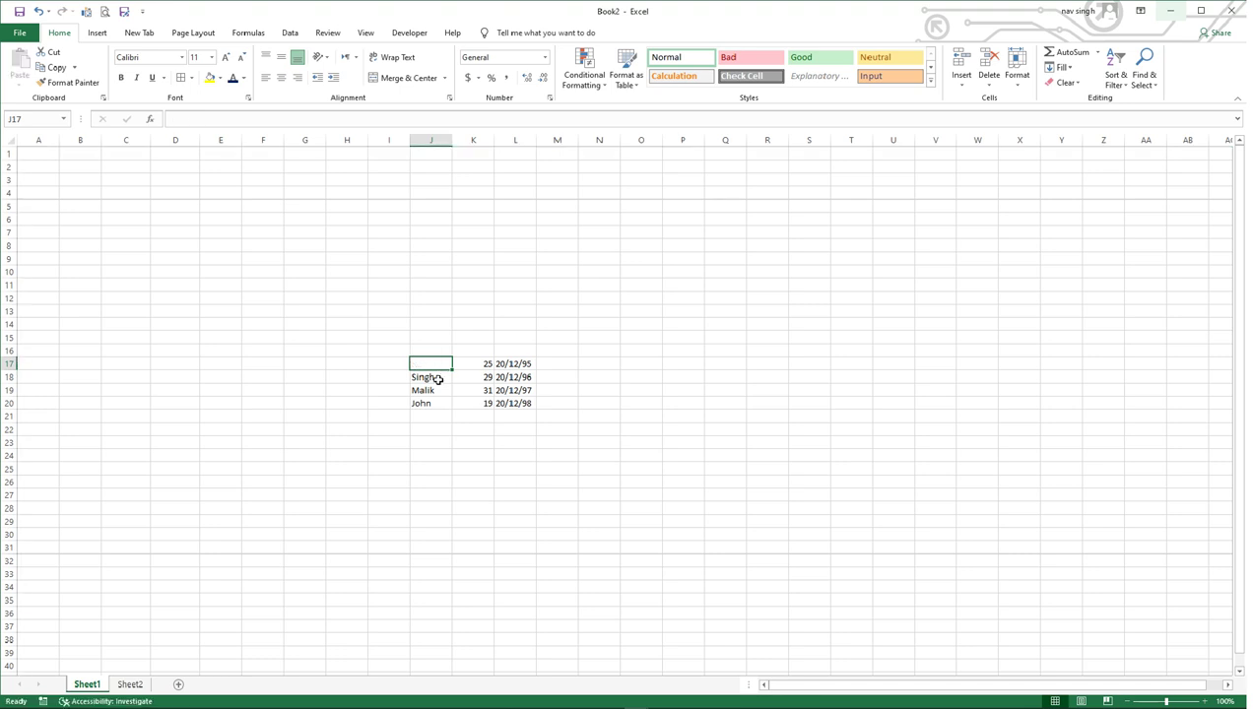
left_click(437, 379)
key("Delete")
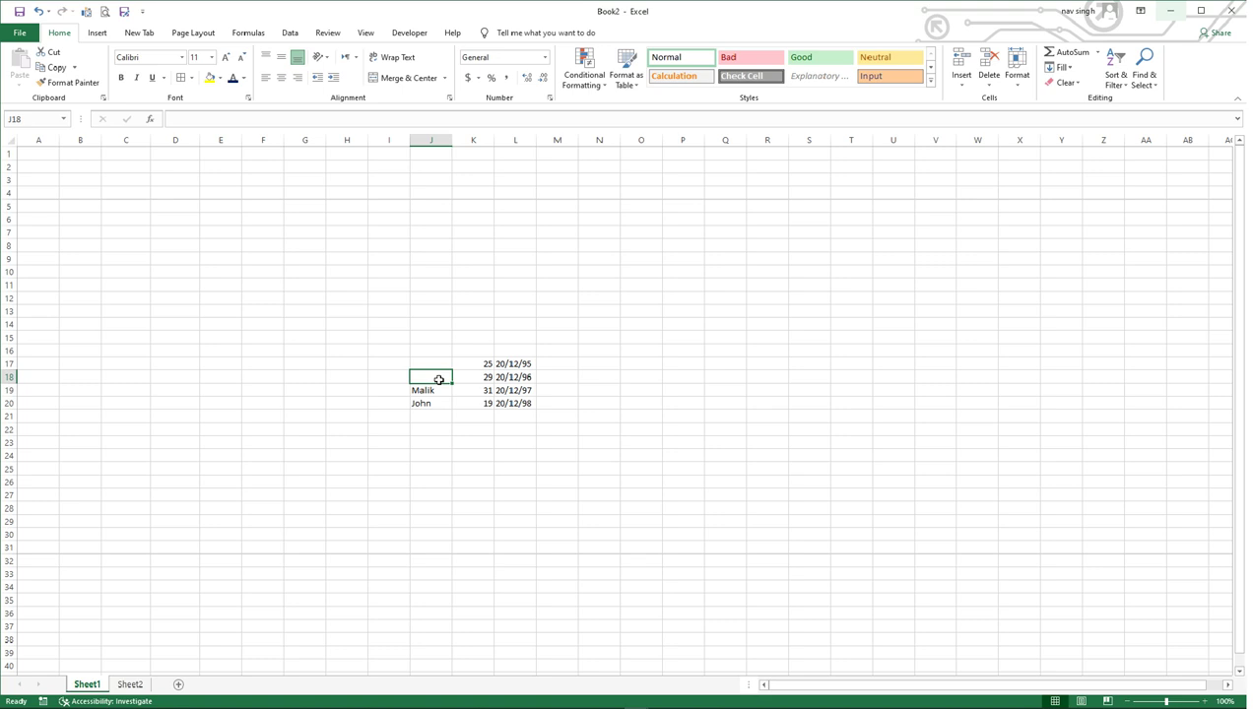
left_click_drag(424, 365, 525, 401)
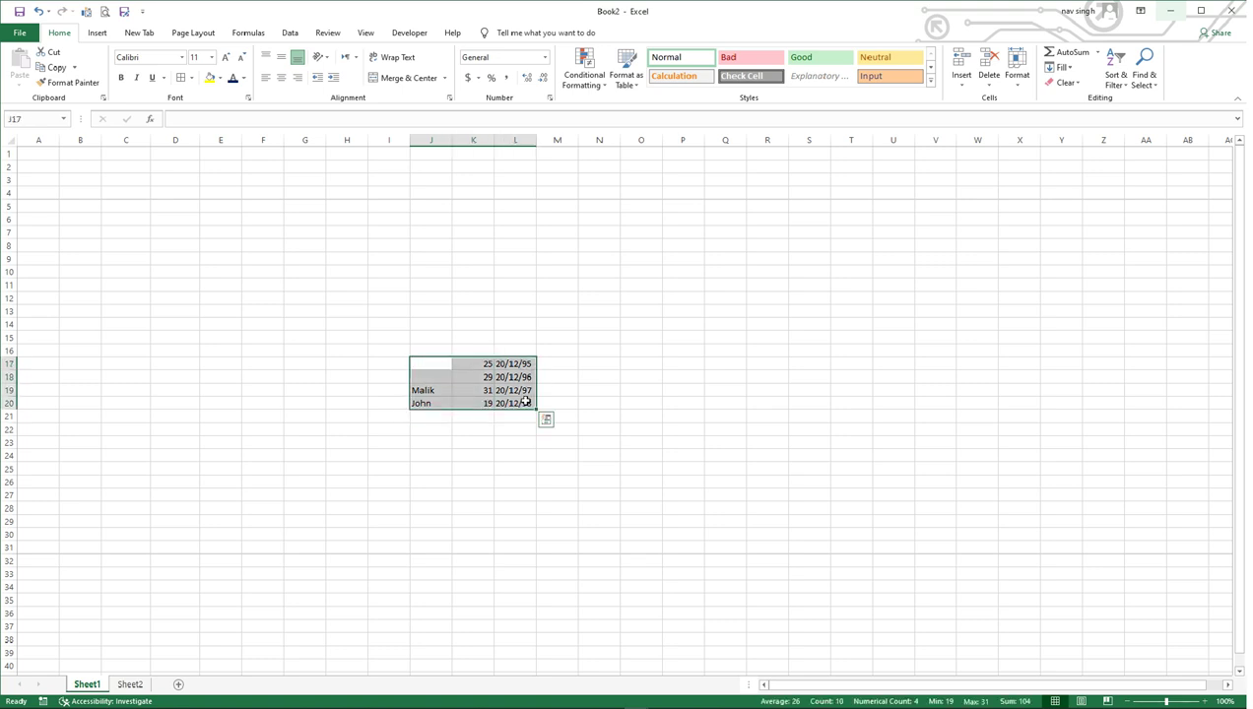
key("Delete")
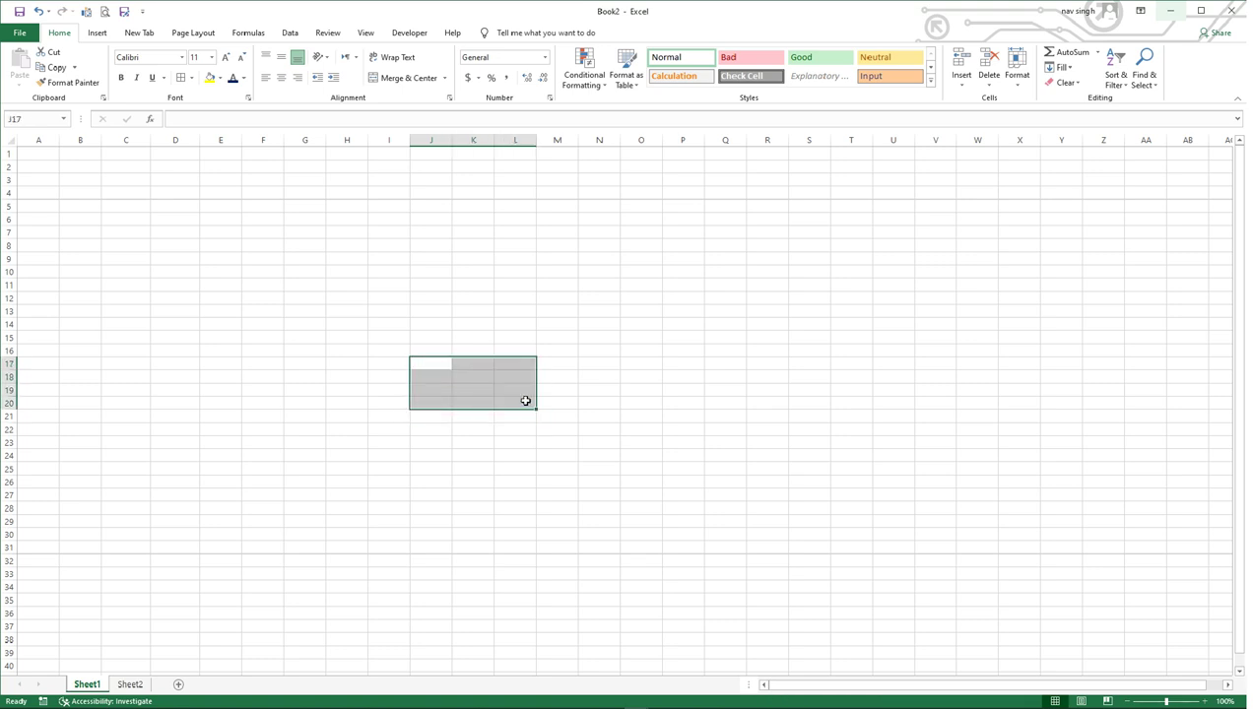
left_click(472, 430)
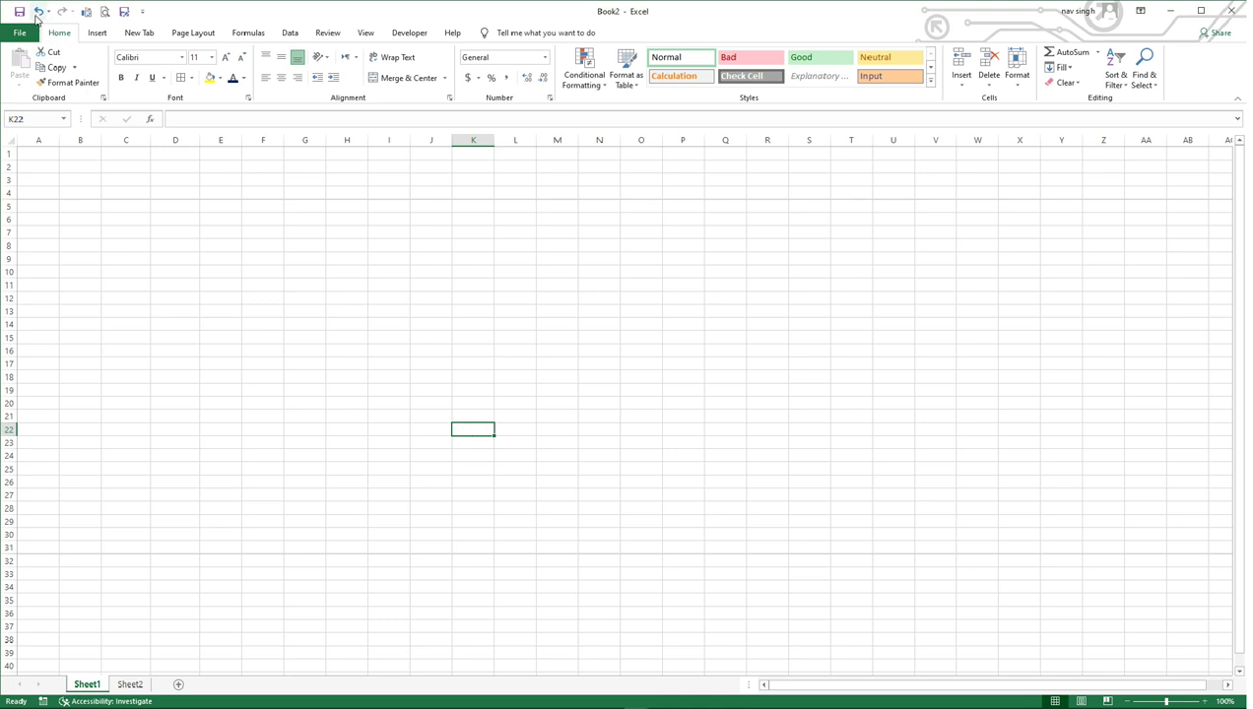
left_click(38, 12)
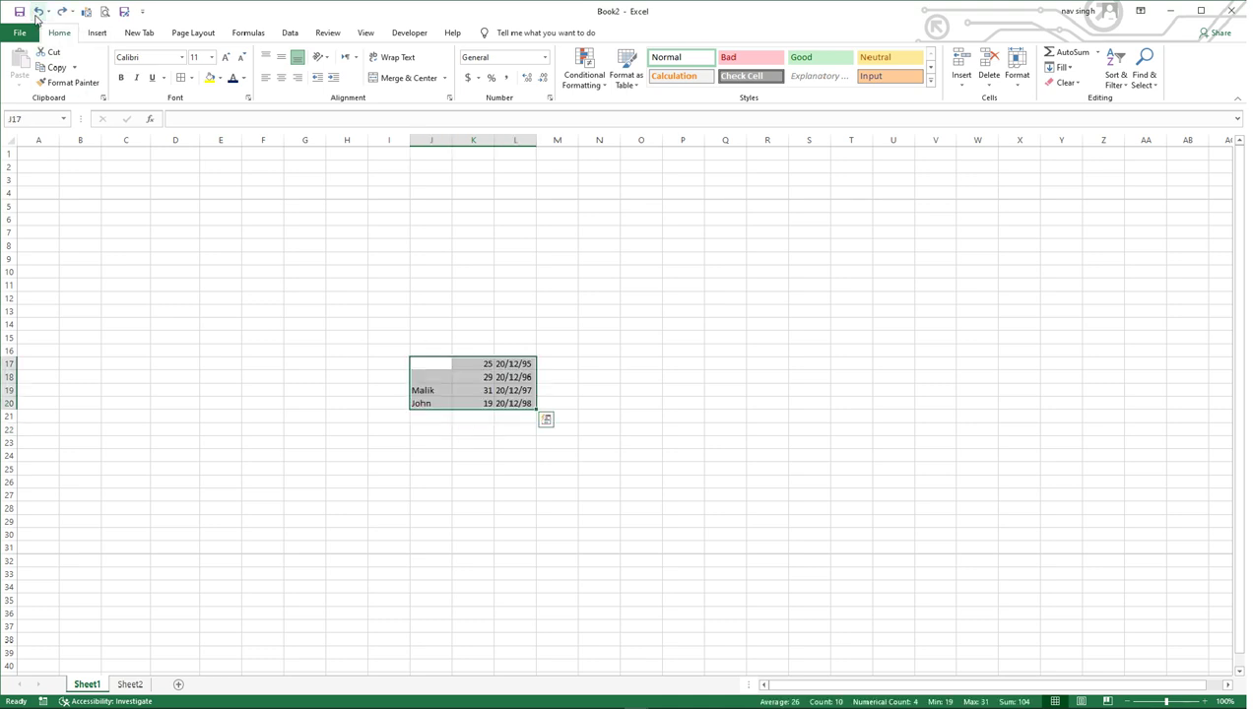
left_click(37, 12)
left_click(596, 347)
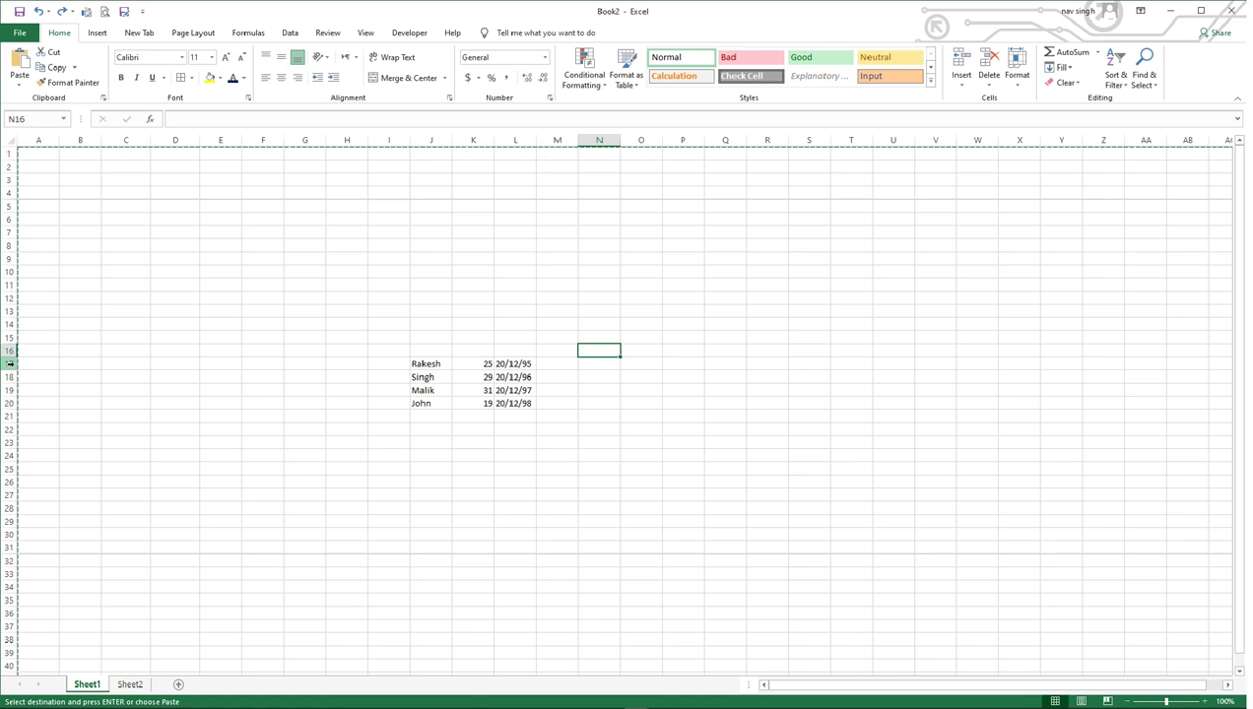
Step: Delete row 17 containing Rakesh entirely
left_click(10, 363)
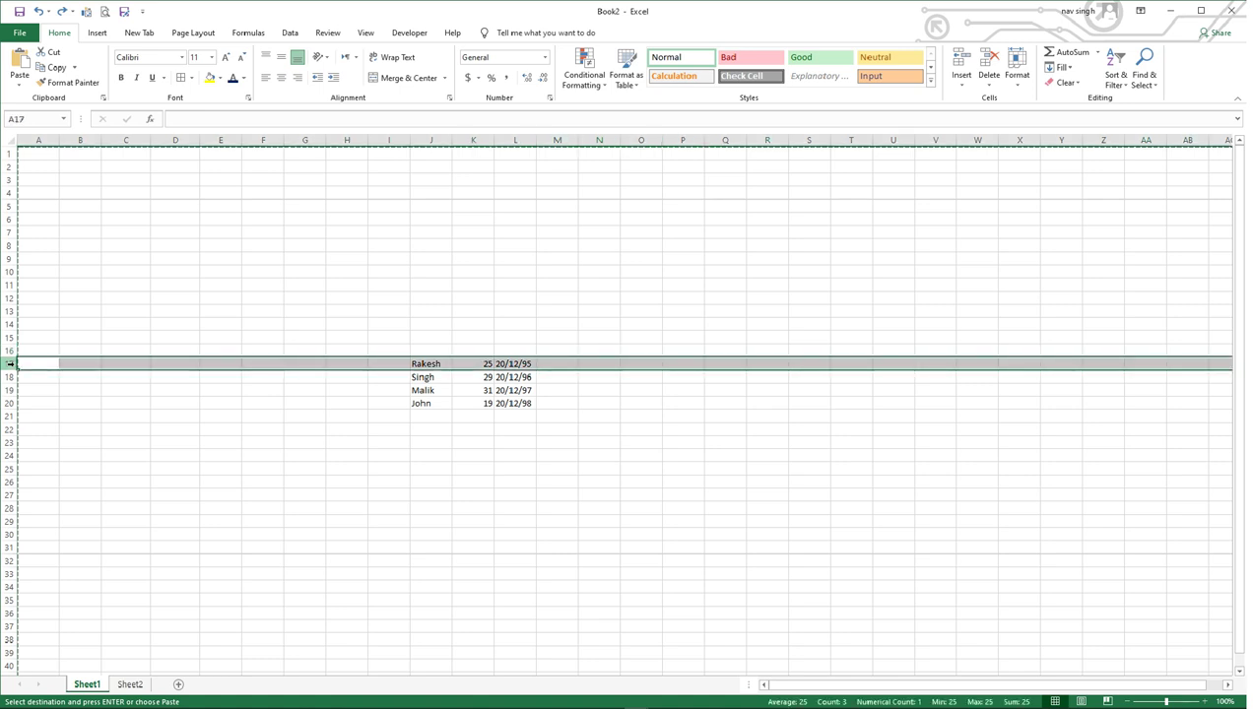
right_click(9, 363)
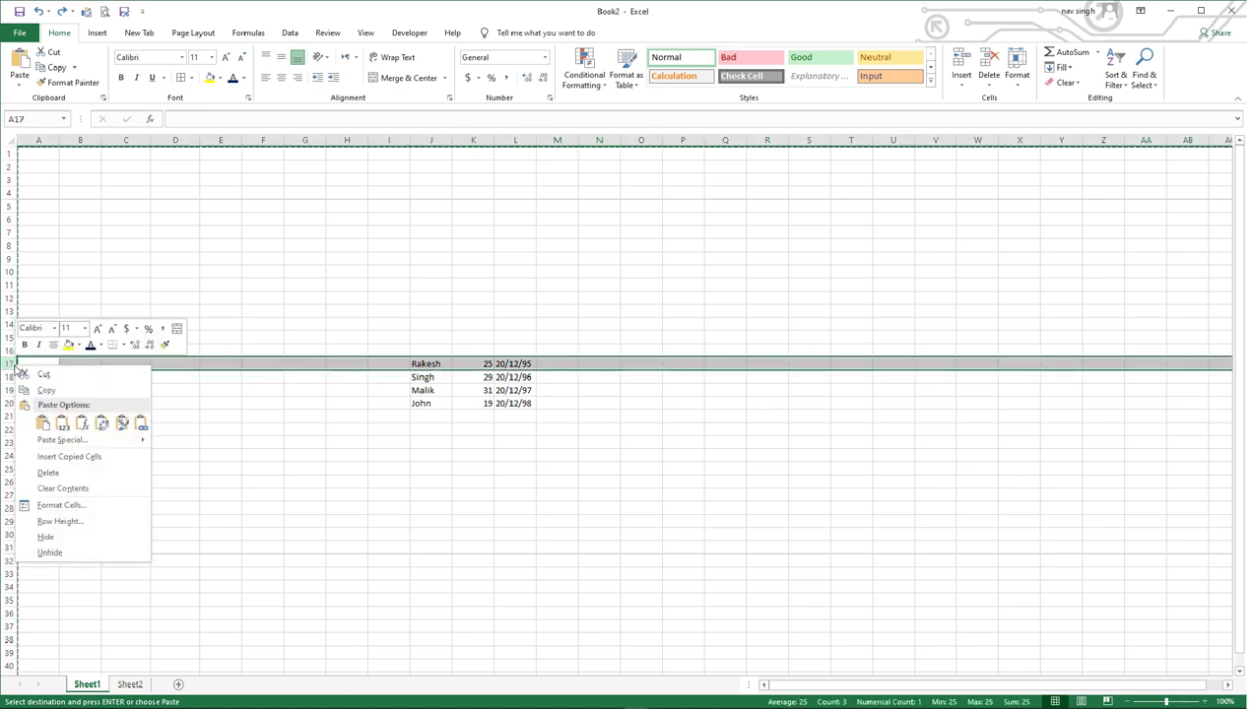
left_click(49, 473)
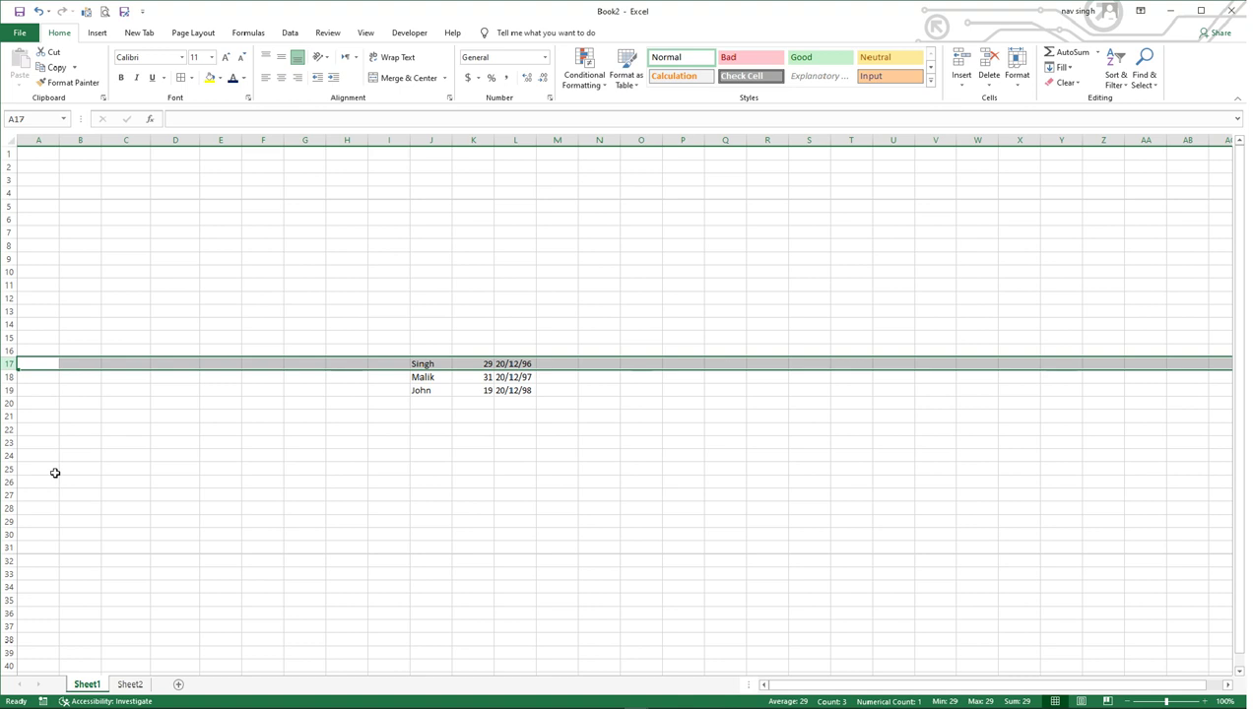
Step: Clear the contents of the new row 17 holding Singh
right_click(7, 363)
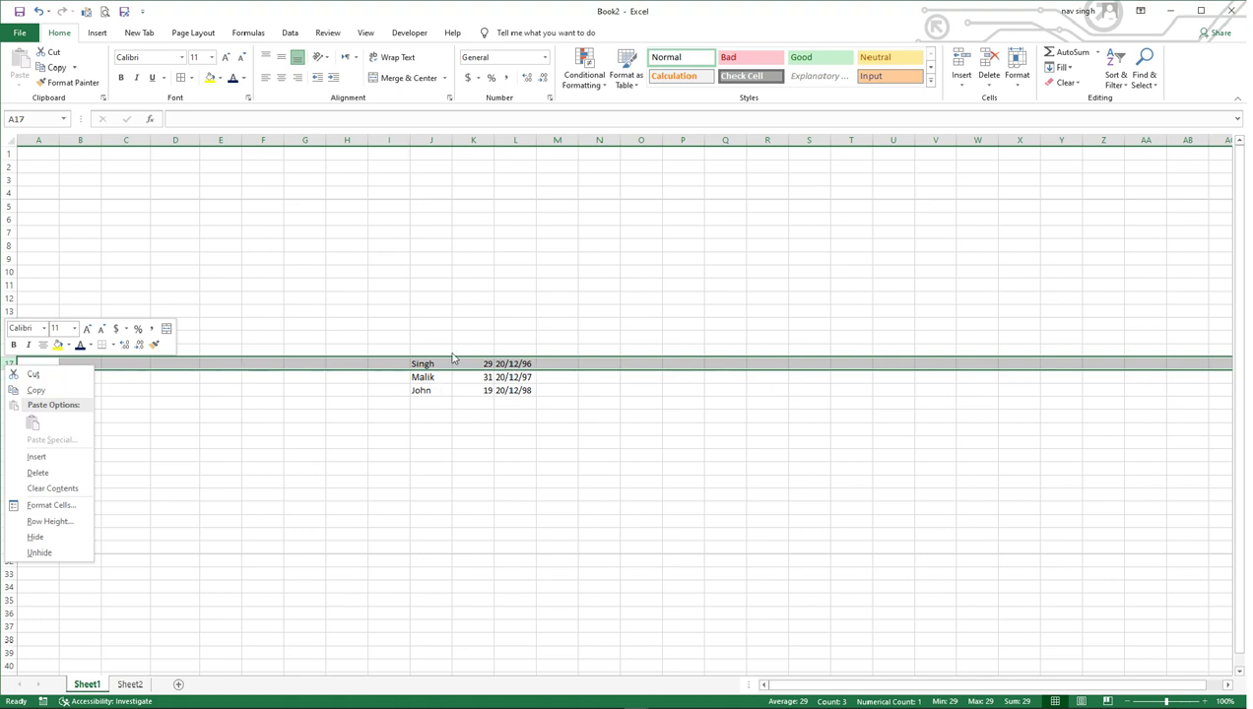
key("Escape")
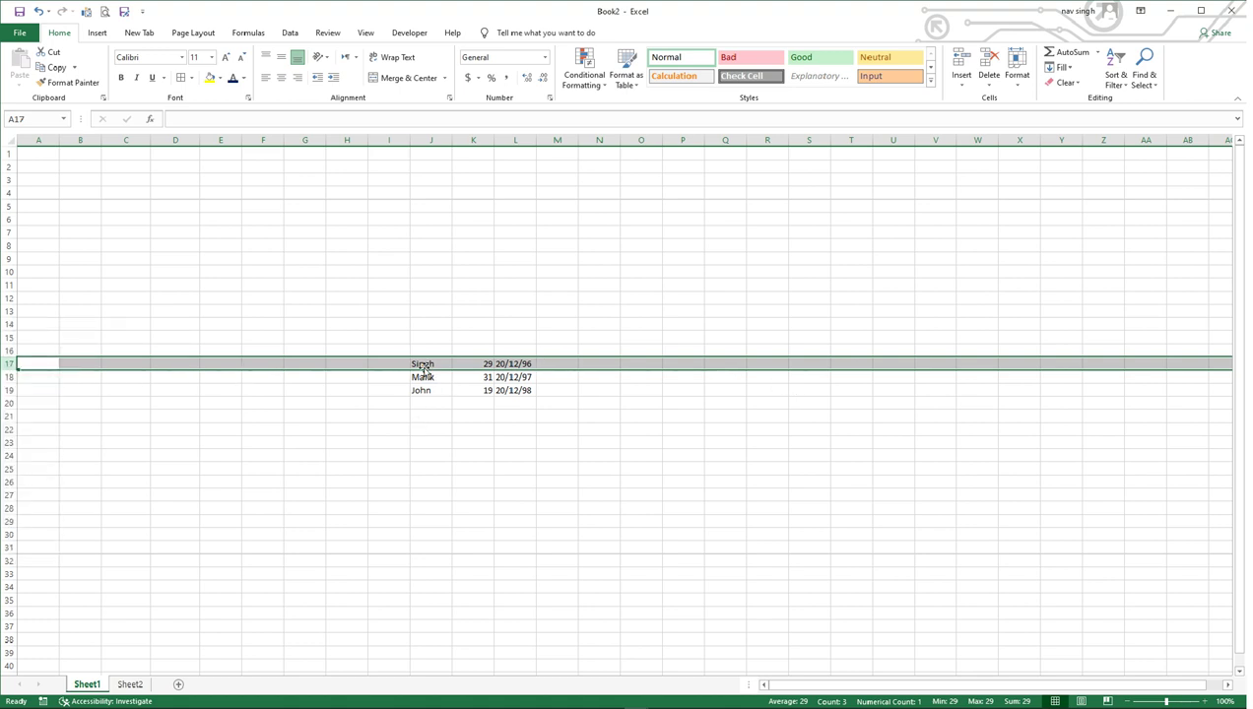
key("Delete")
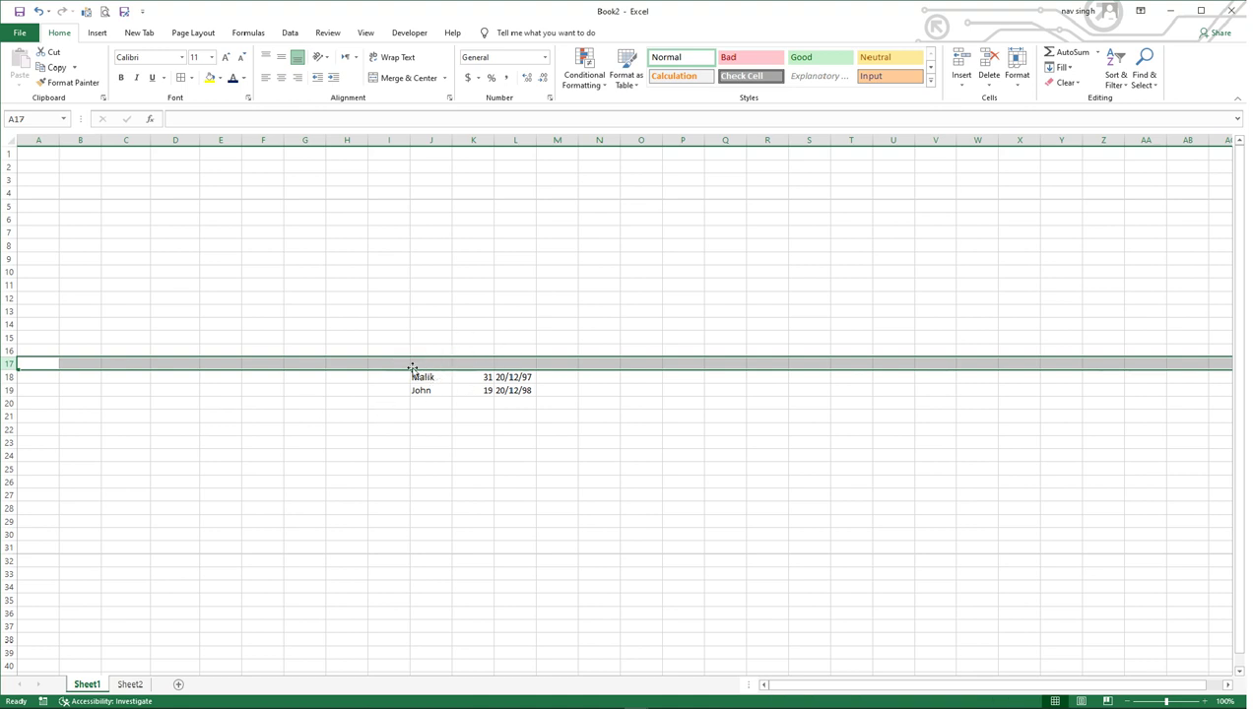
Step: Clear the Malik and John entries in J18:L19, cancelling the Delete cells dialog instead
left_click(428, 377)
left_click_drag(429, 377, 510, 390)
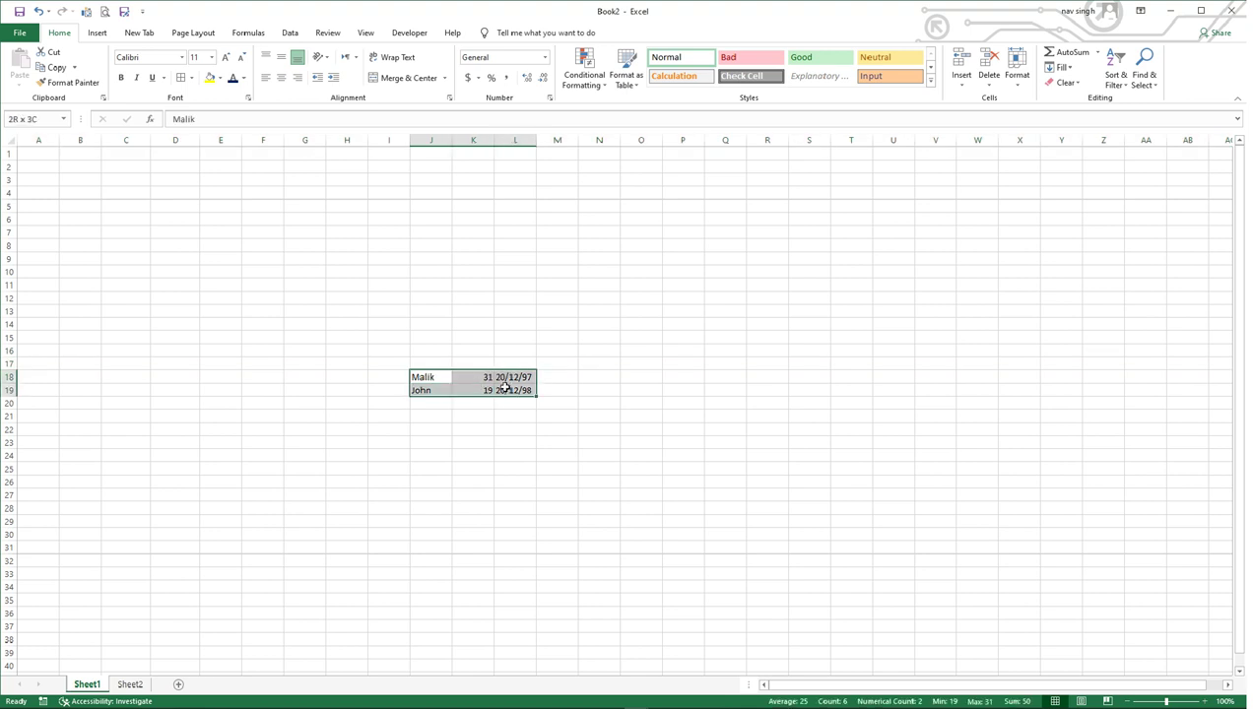
right_click(497, 383)
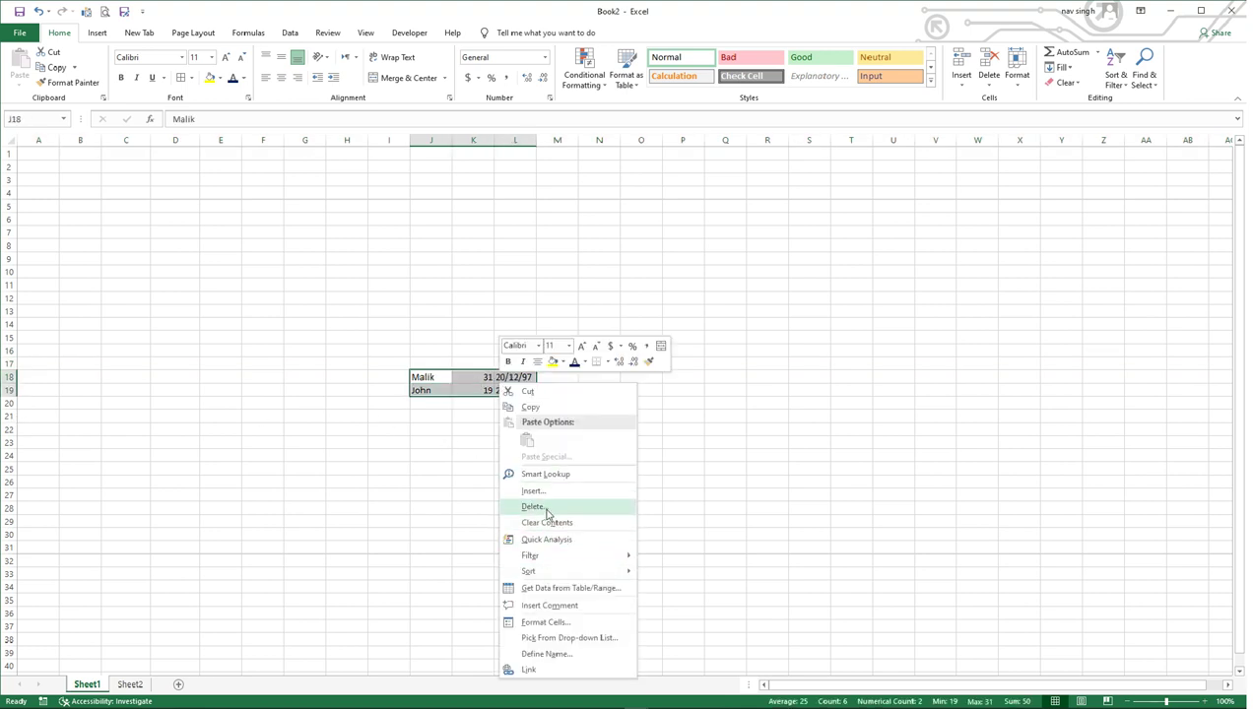
left_click(551, 508)
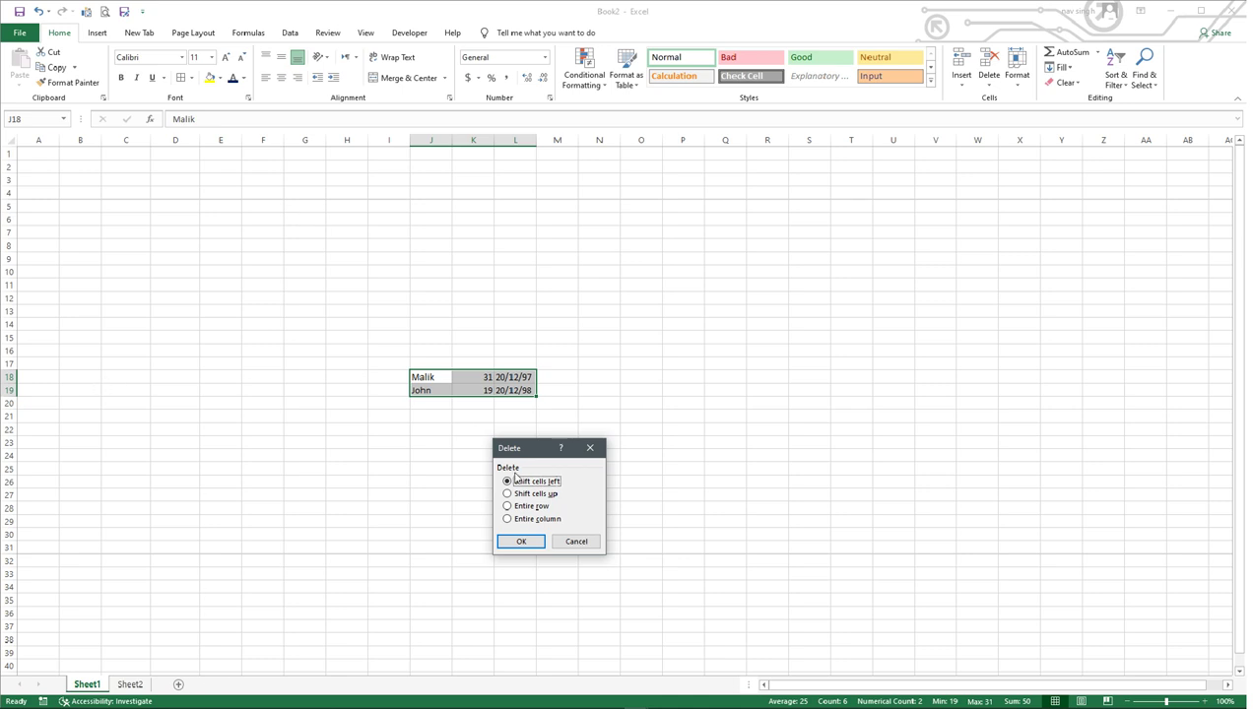
left_click(576, 542)
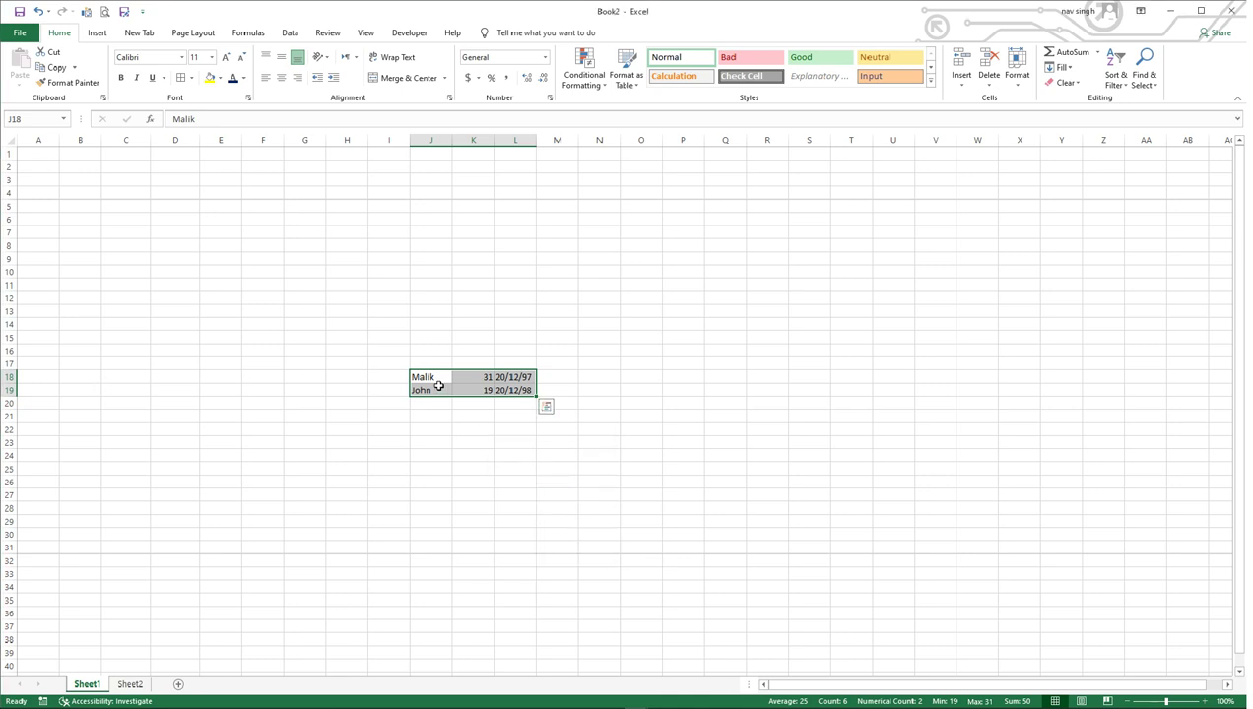
left_click_drag(425, 377, 506, 389)
key("Delete")
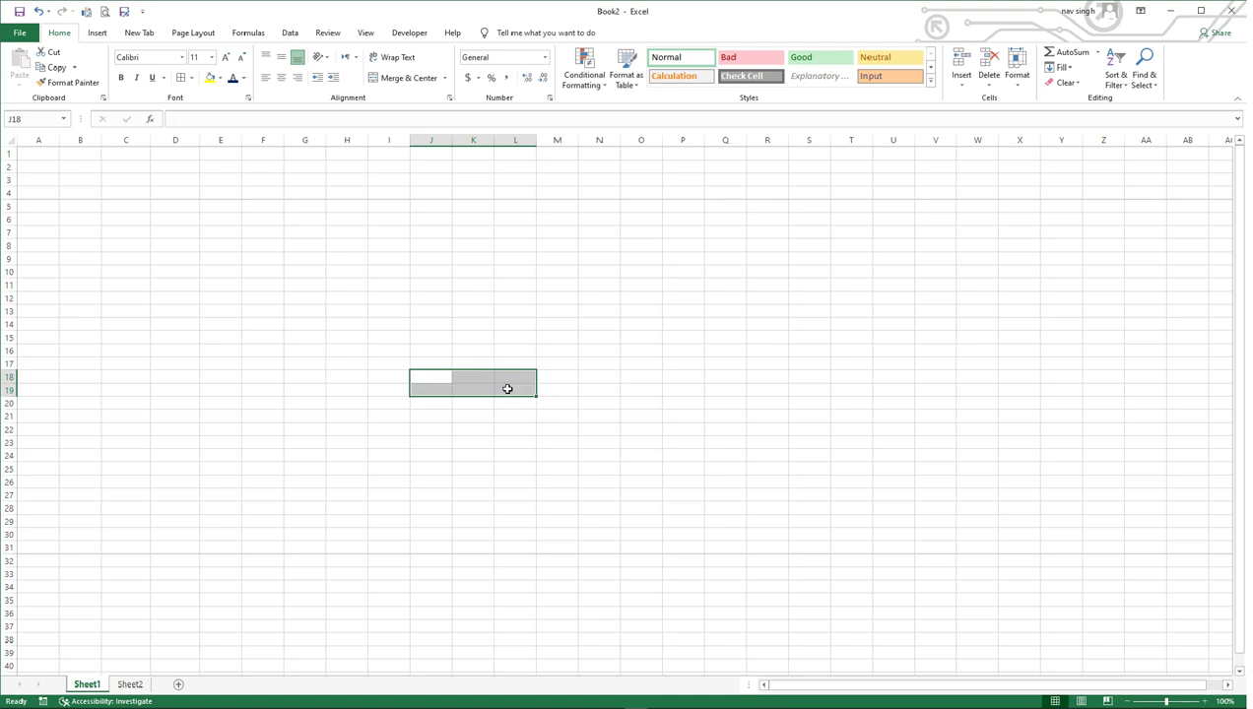
left_click_drag(436, 374, 515, 389)
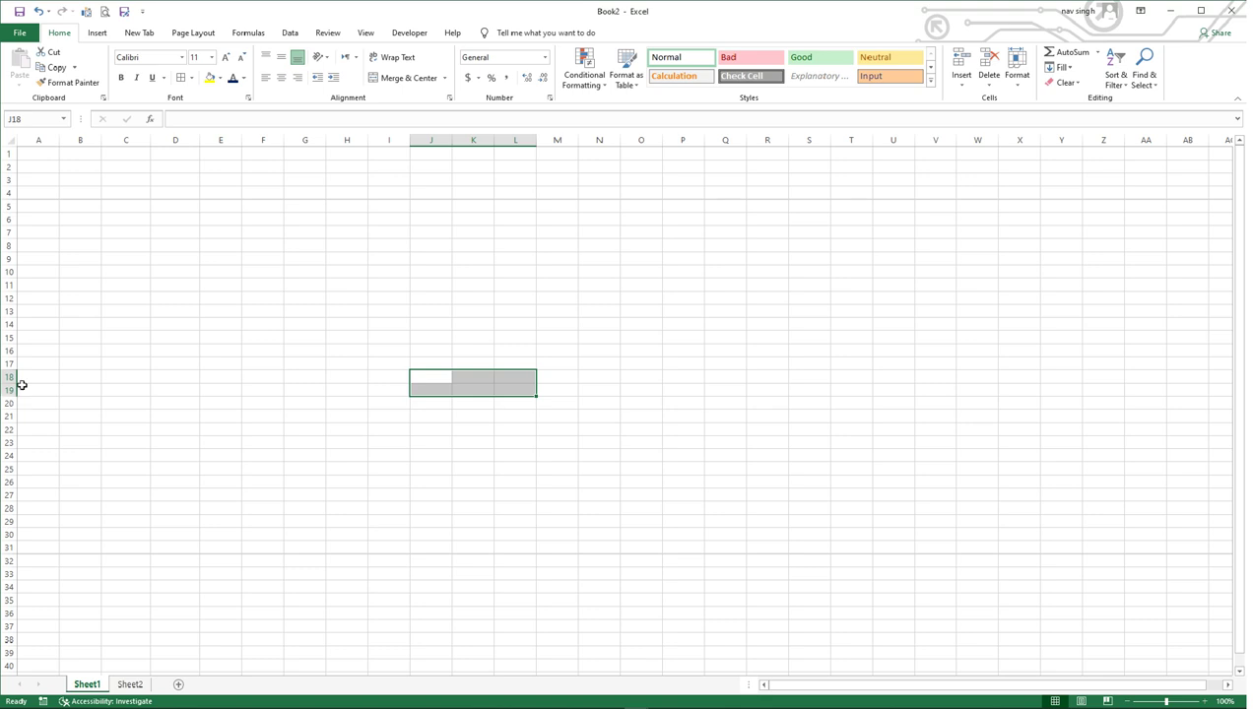